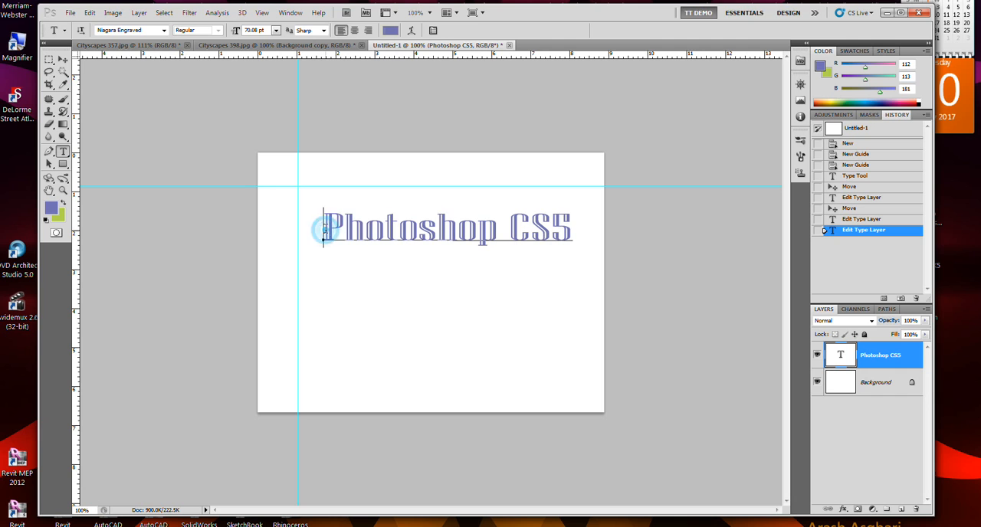
Preview neighbouring fonts such as Niagara Solid on the whole Photoshop CS5 text, restore Niagara Engraved and commit the edit.
left_click_drag(322, 226, 617, 229)
left_click(152, 29)
key("Down")
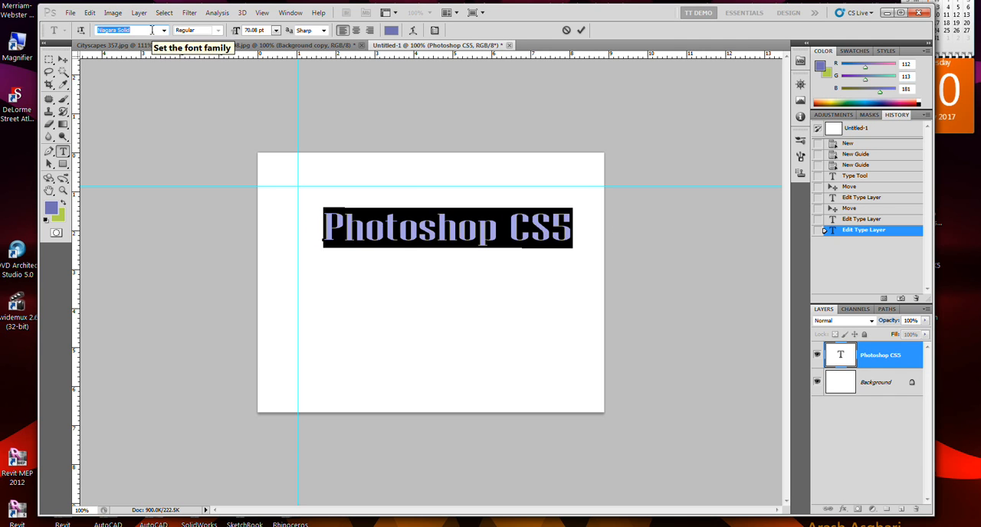
key("Down")
key("Up")
key("Up")
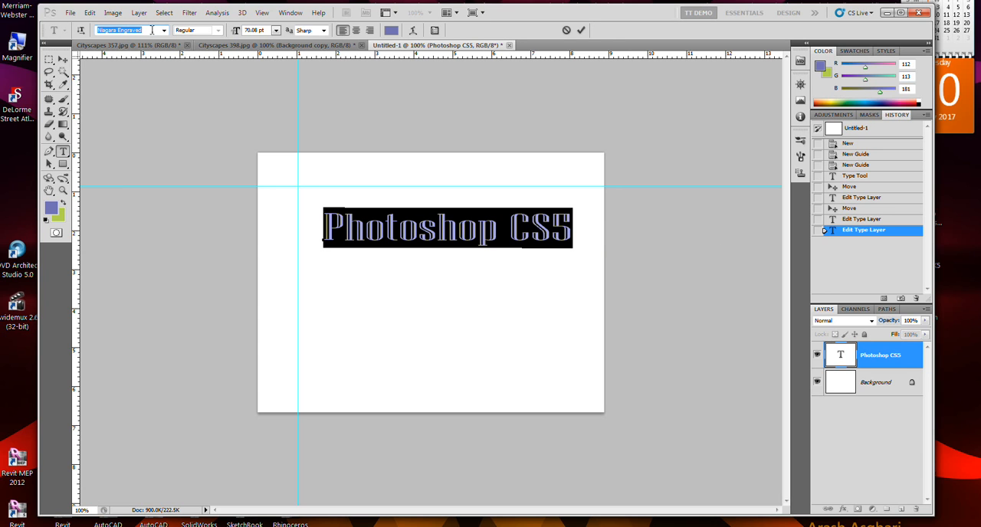
left_click(538, 298)
key("ctrl+Return")
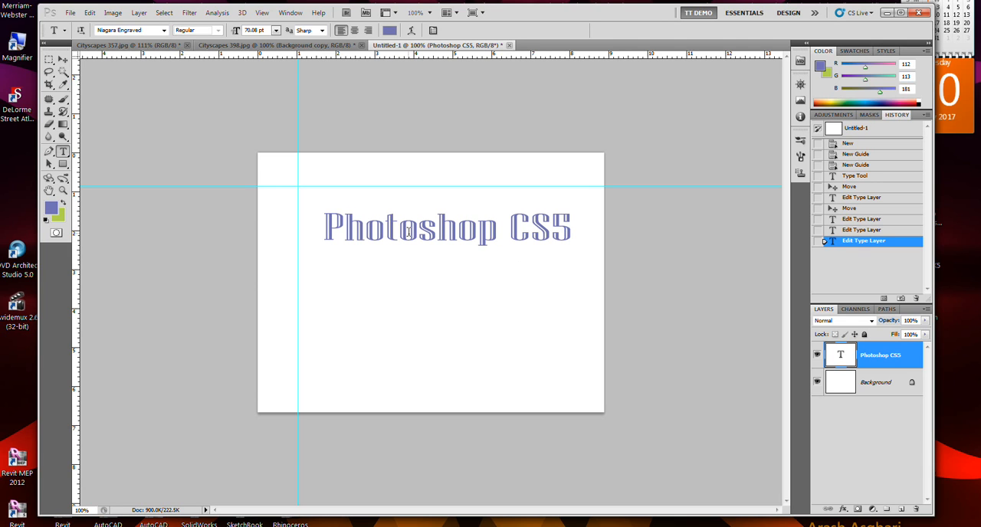
Move the Photoshop CS5 text down so that its first letter starts at the vertical guide.
left_click(503, 237)
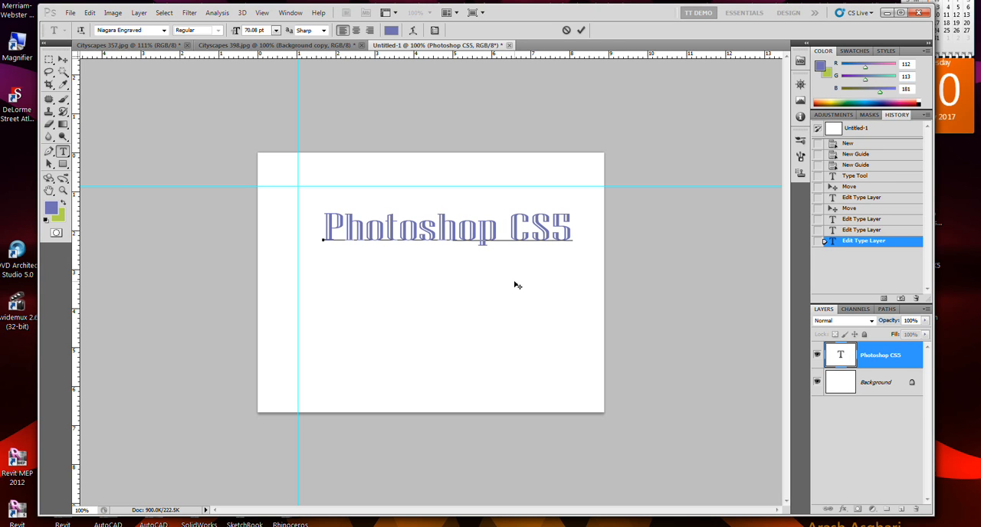
left_click(63, 59)
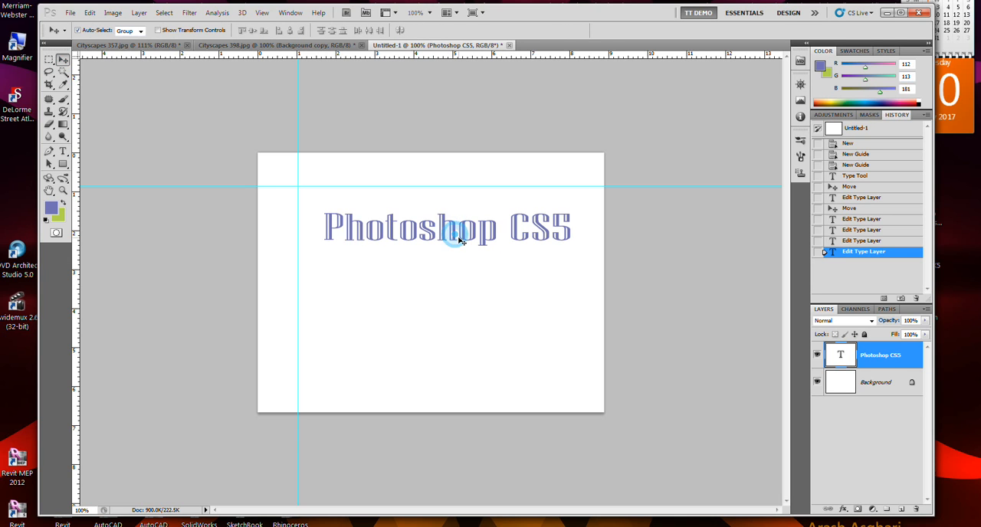
left_click_drag(475, 235, 448, 269)
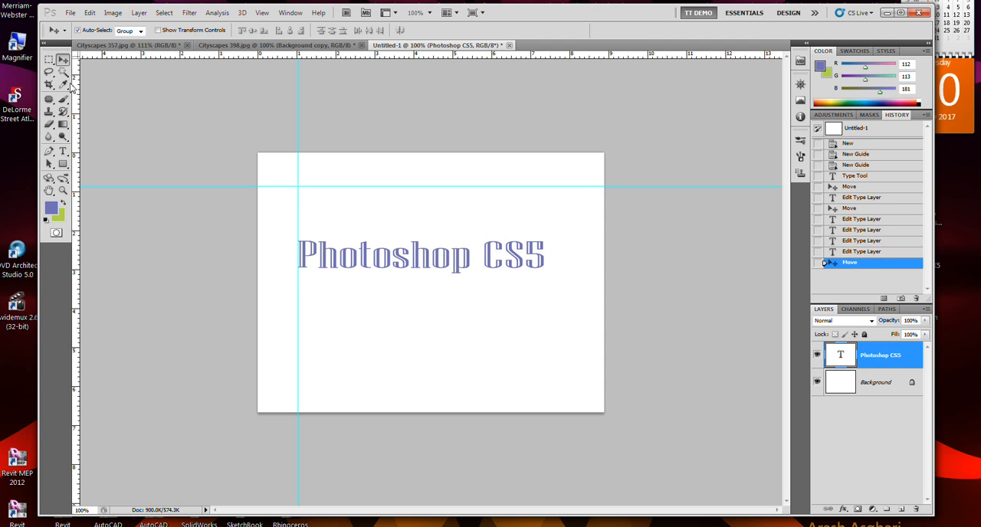
Stretch the Photoshop CS5 text slightly wider from within text editing, keeping its start at the vertical guide.
left_click(63, 151)
left_click(392, 256)
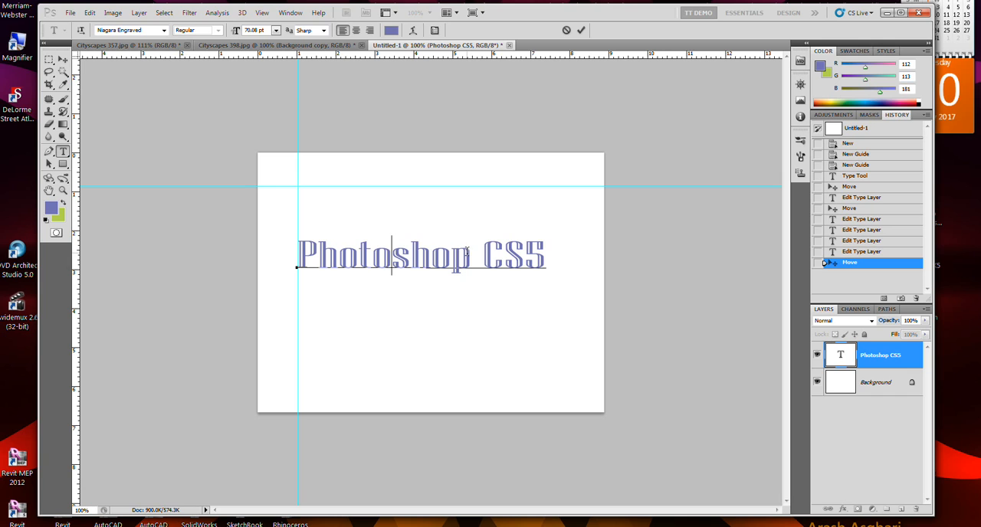
key("ctrl")
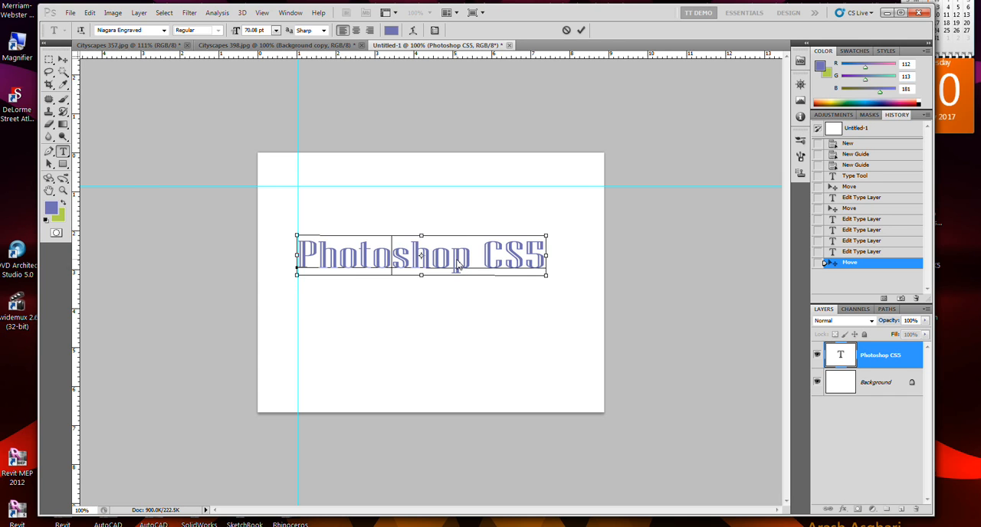
key("ctrl")
key("ctrl")
mouse_move(548, 255)
left_mouse_down()
mouse_move(597, 259)
mouse_move(529, 257)
mouse_move(529, 216)
mouse_move(534, 257)
mouse_move(593, 260)
mouse_move(533, 228)
mouse_move(546, 249)
mouse_move(529, 253)
mouse_move(576, 257)
mouse_move(592, 270)
mouse_move(601, 258)
mouse_move(512, 257)
mouse_move(565, 266)
mouse_move(565, 252)
mouse_move(565, 270)
mouse_move(565, 245)
mouse_move(562, 260)
left_mouse_up()
key("alt")
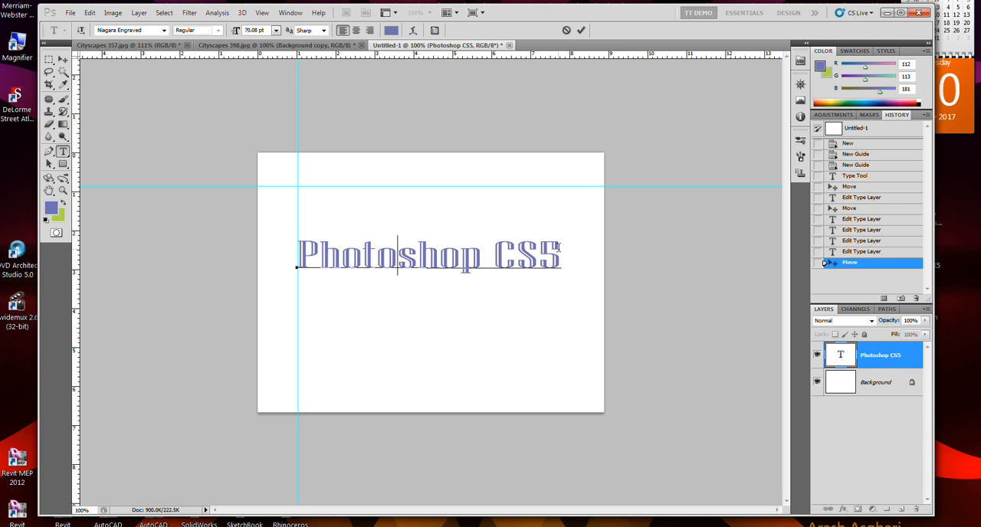
Stretch the text taller to a font size of about 112 pt and widen it further away from the vertical guide.
key("ctrl")
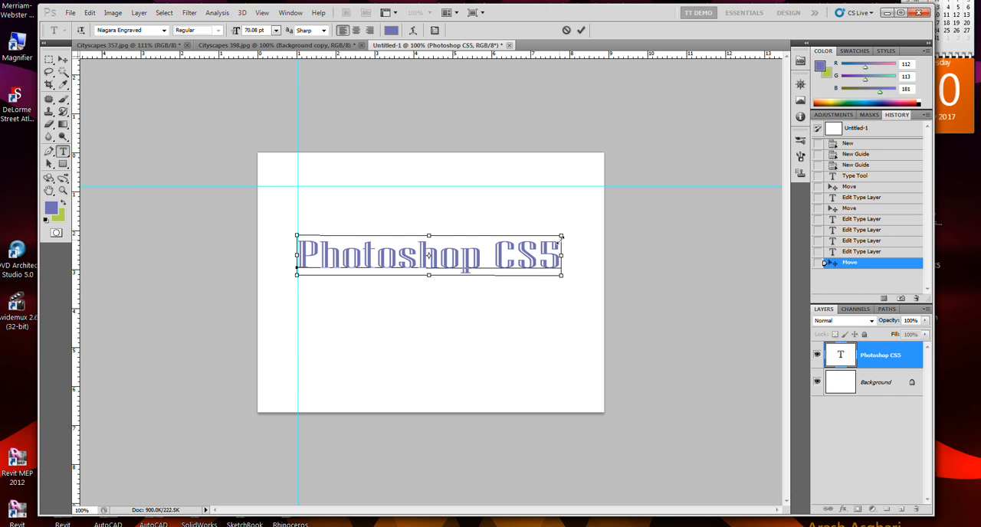
left_click_drag(430, 239, 429, 219)
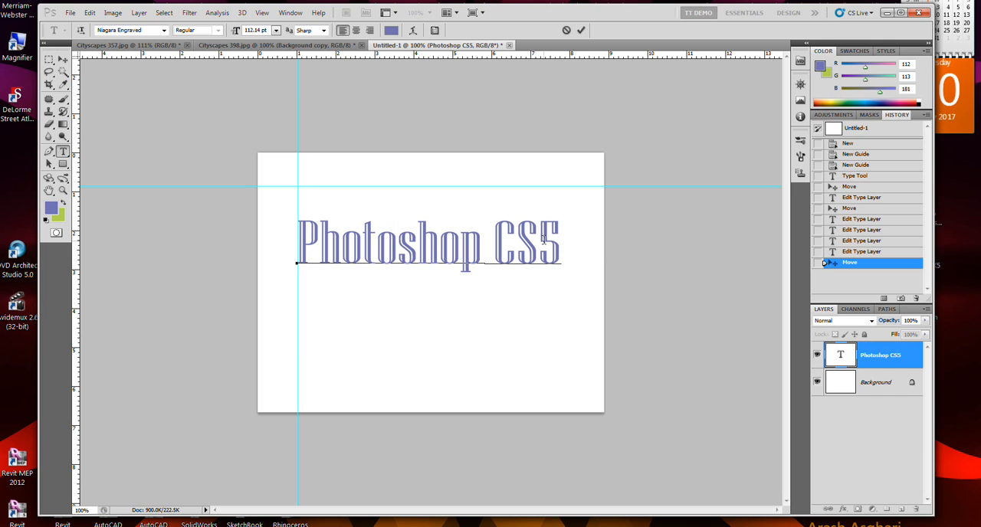
key("ctrl")
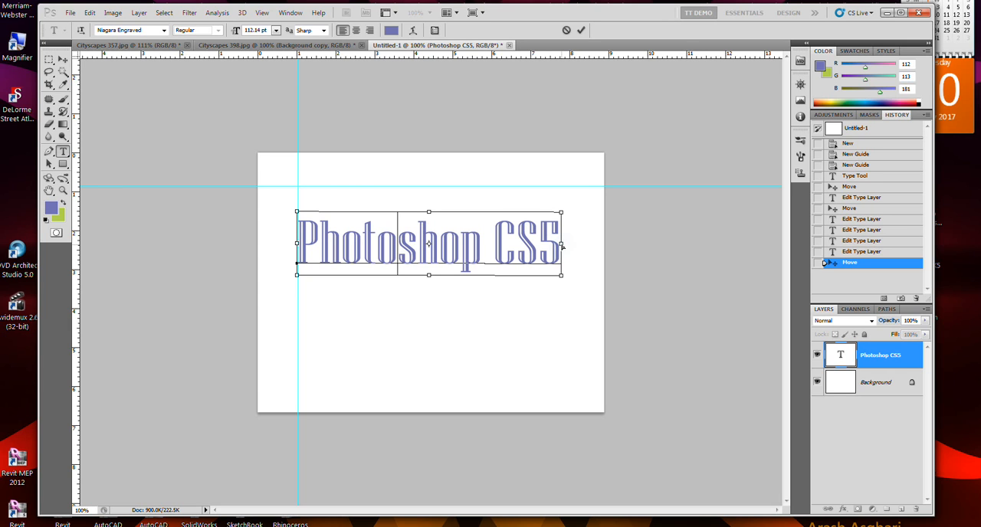
left_click_drag(563, 246, 586, 243)
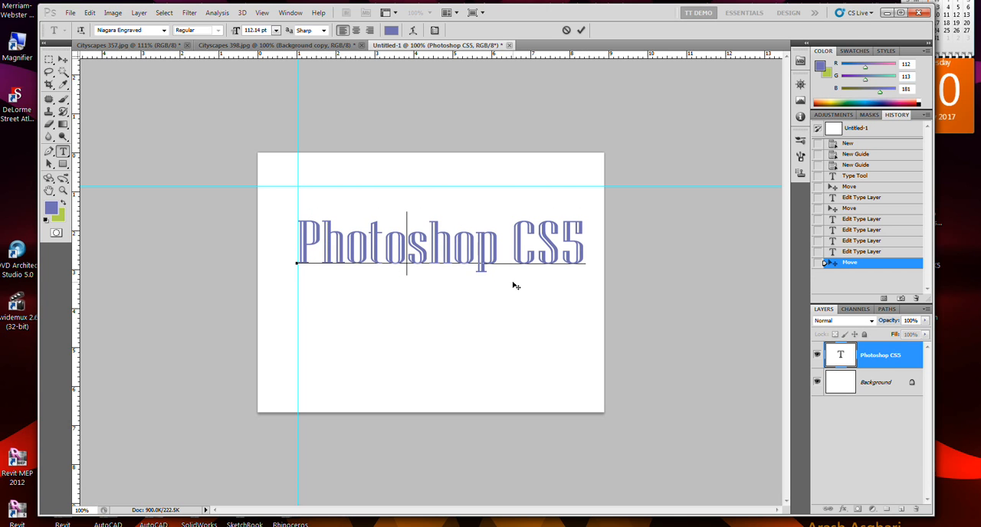
Rotate the text to a slight upward slope at a font size of about 137 pt and commit the edit.
key("ctrl")
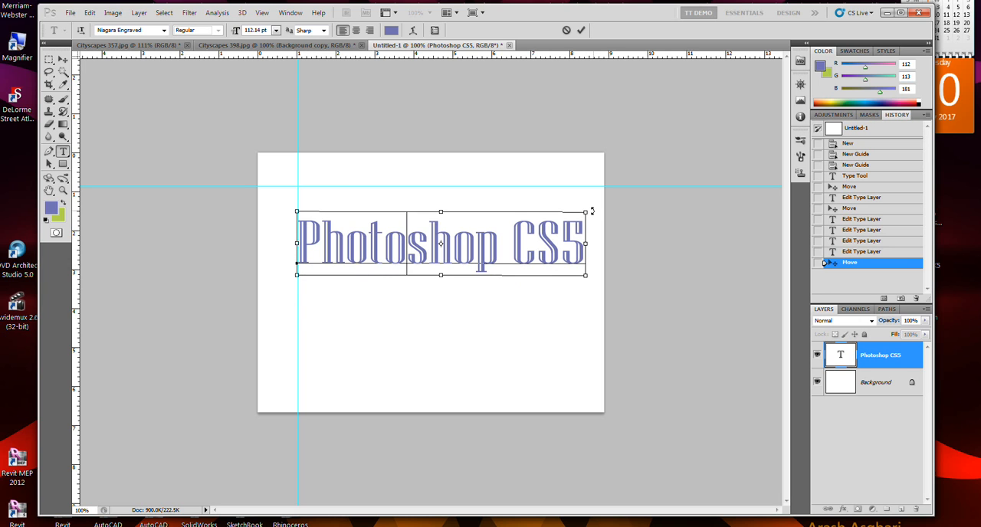
left_click_drag(592, 211, 519, 161)
key("ctrl")
left_click_drag(578, 184, 575, 277)
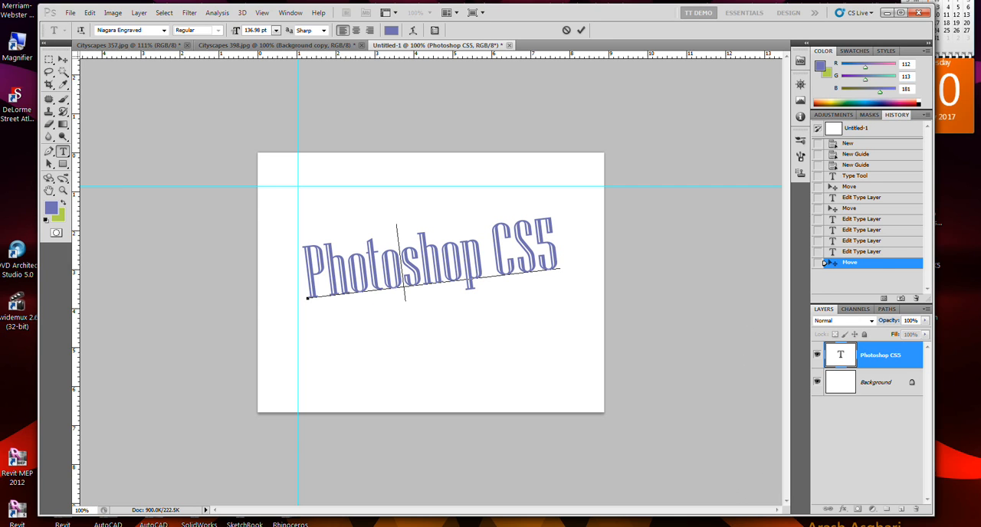
key("ctrl+Return")
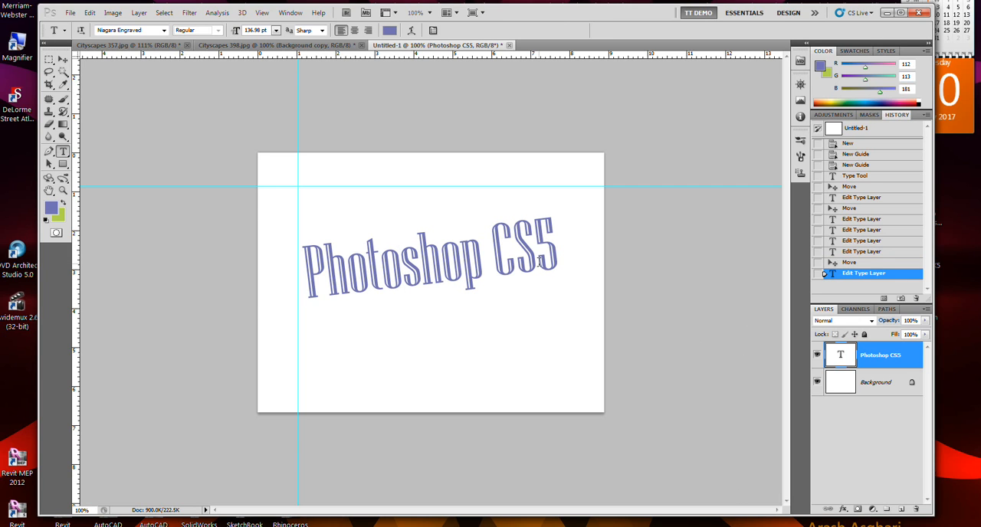
Shift the sloped text up to the vertical guide, and move it slightly away again while keeping the Type tool active.
left_click(60, 61)
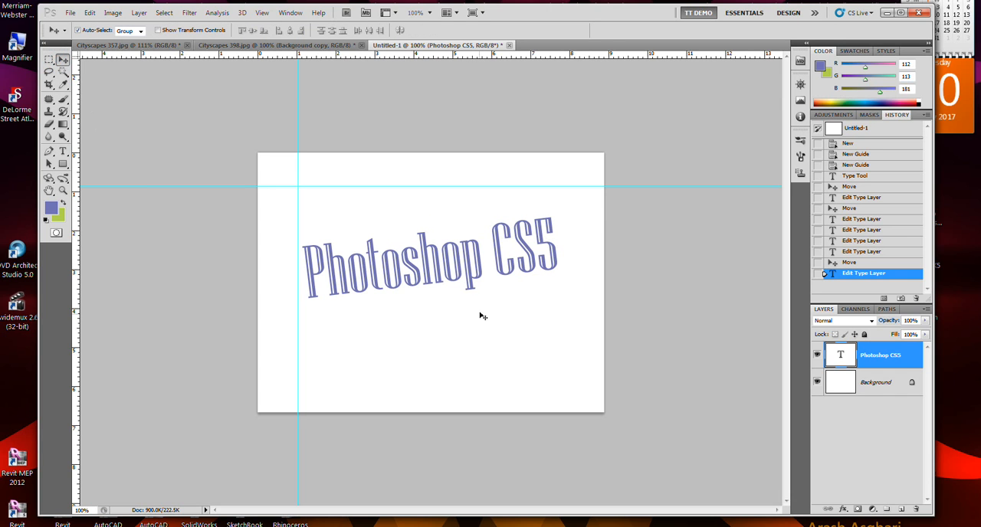
mouse_move(460, 256)
left_mouse_down()
mouse_move(441, 239)
mouse_move(455, 247)
left_mouse_up()
left_click(63, 151)
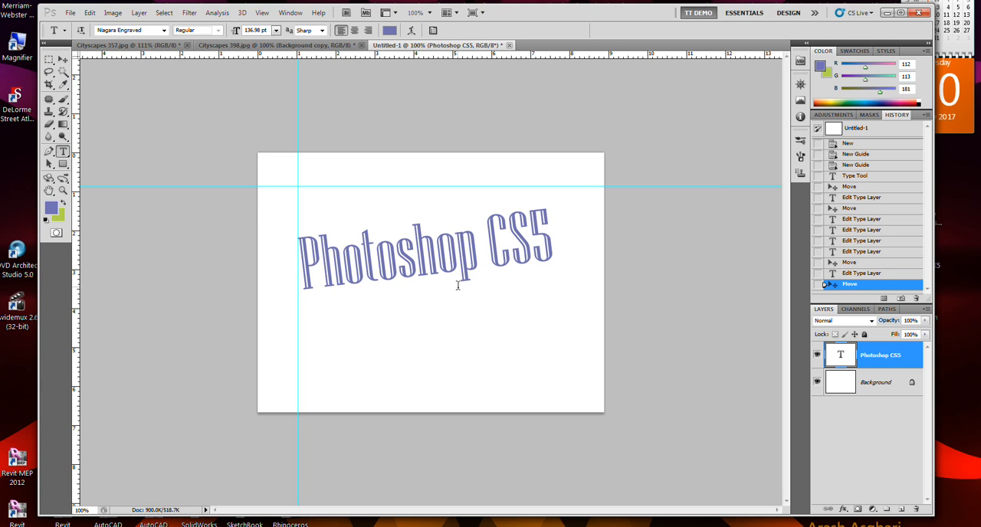
key("alt")
mouse_move(438, 263)
left_mouse_down()
mouse_move(448, 312)
mouse_move(465, 251)
mouse_move(433, 257)
mouse_move(448, 272)
mouse_move(450, 265)
left_mouse_up()
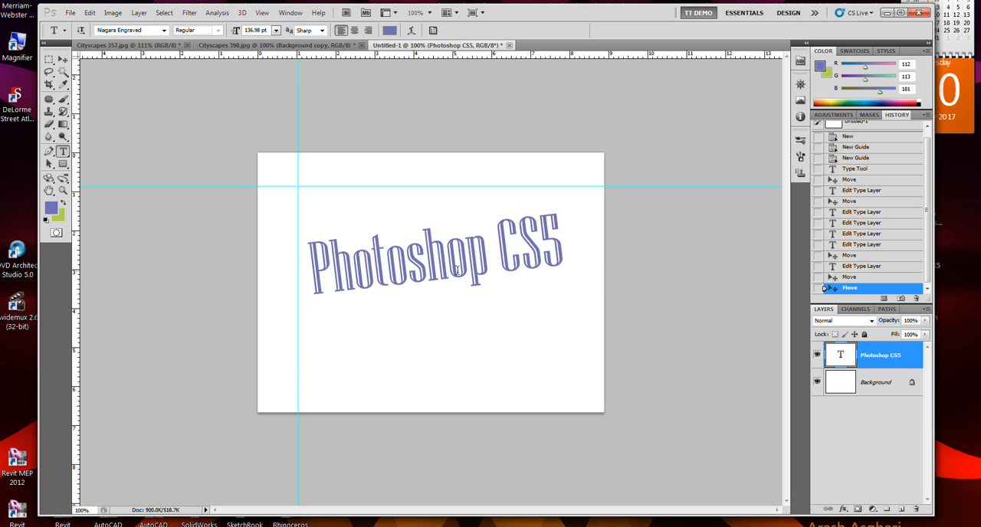
left_click(443, 262)
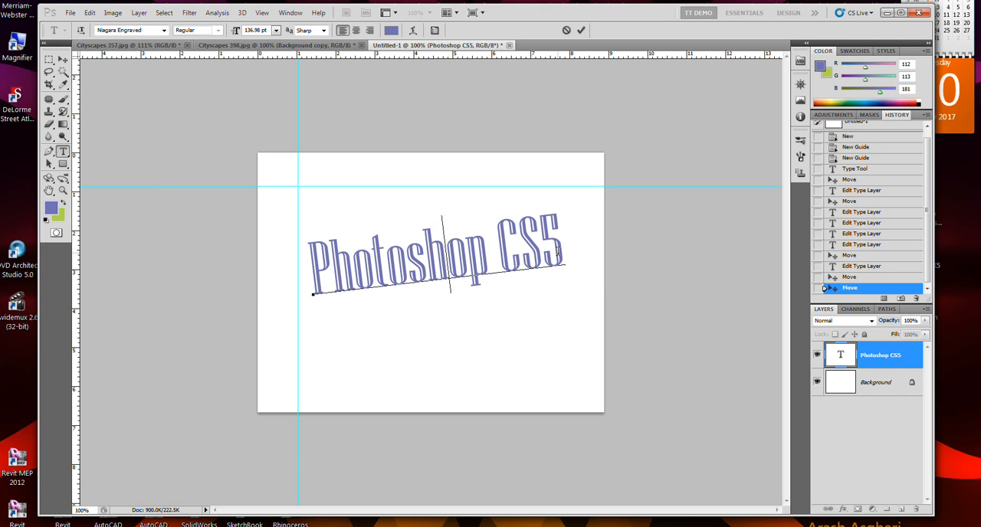
key("ctrl")
left_click(63, 58)
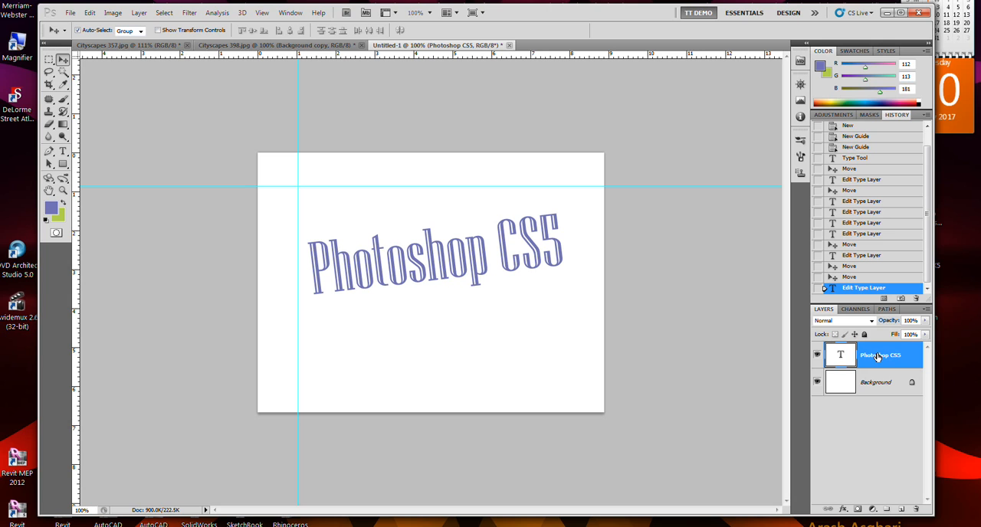
Select the Photoshop CS5 layer with the Type tool, try the next two fonts on it and restore Niagara Engraved.
left_click(64, 153)
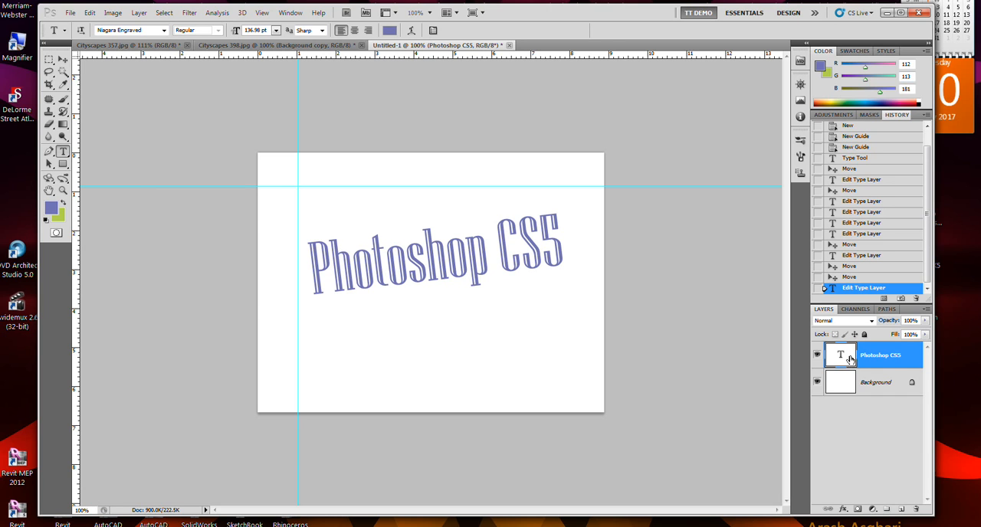
left_click(883, 383)
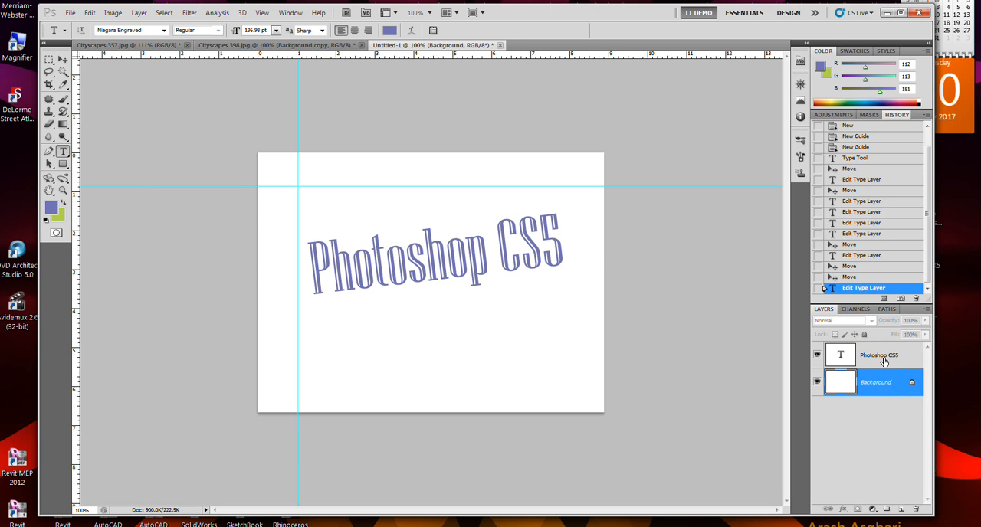
left_click(884, 362)
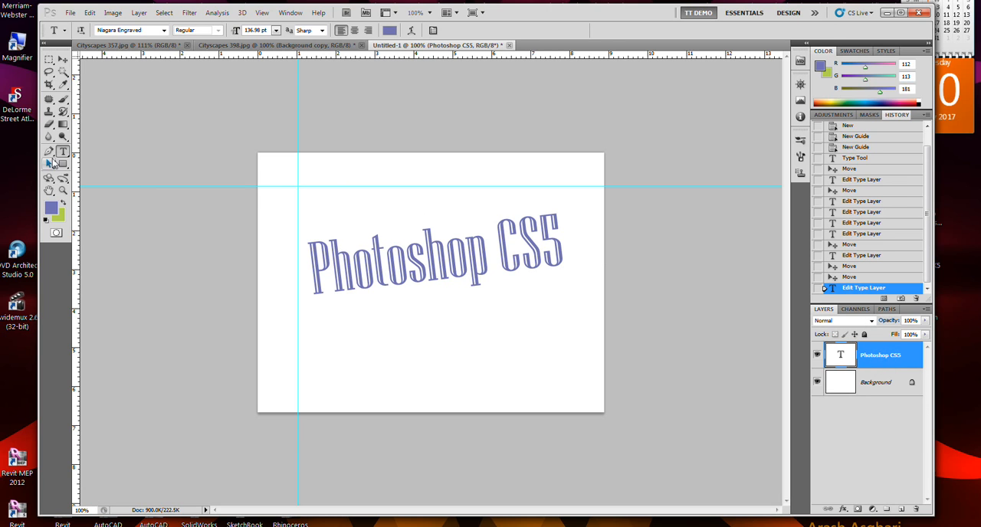
left_click(146, 32)
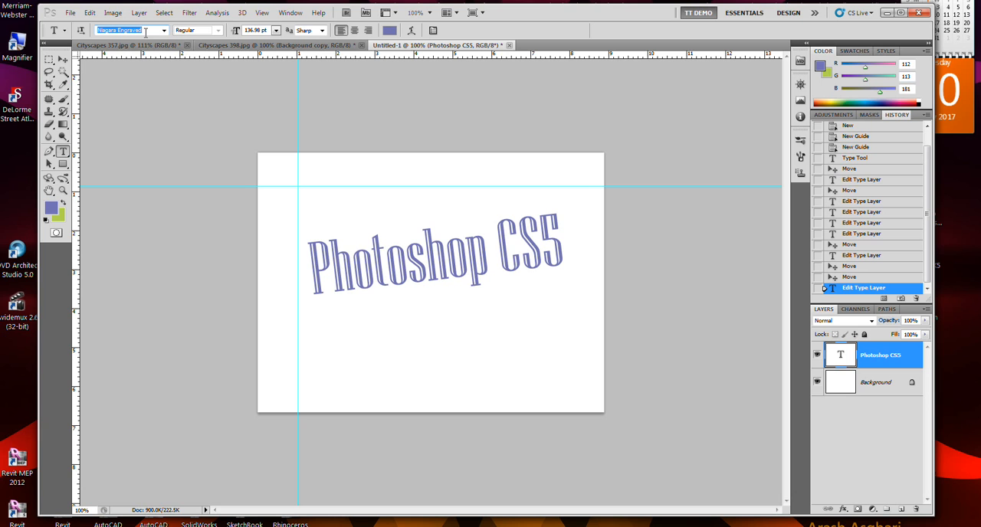
key("Down")
key("Down")
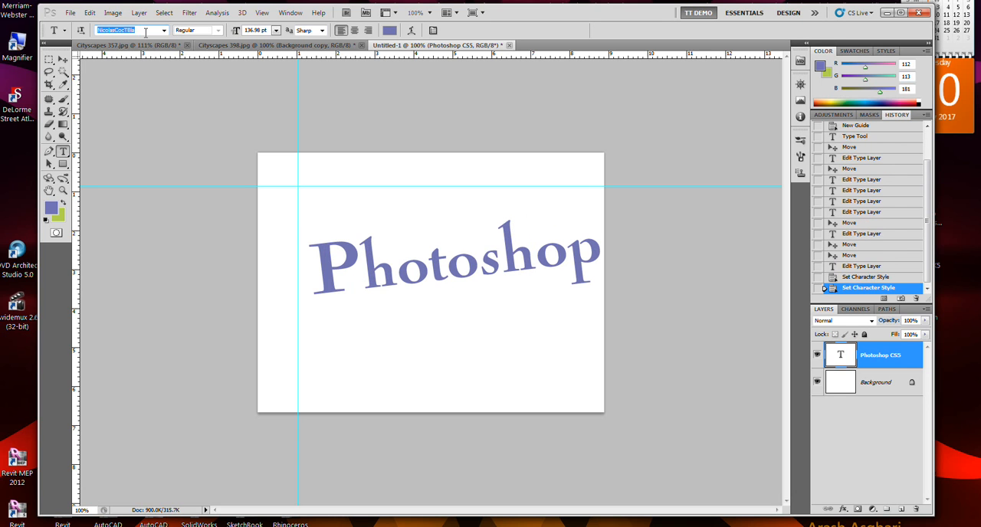
key("Up")
key("Up")
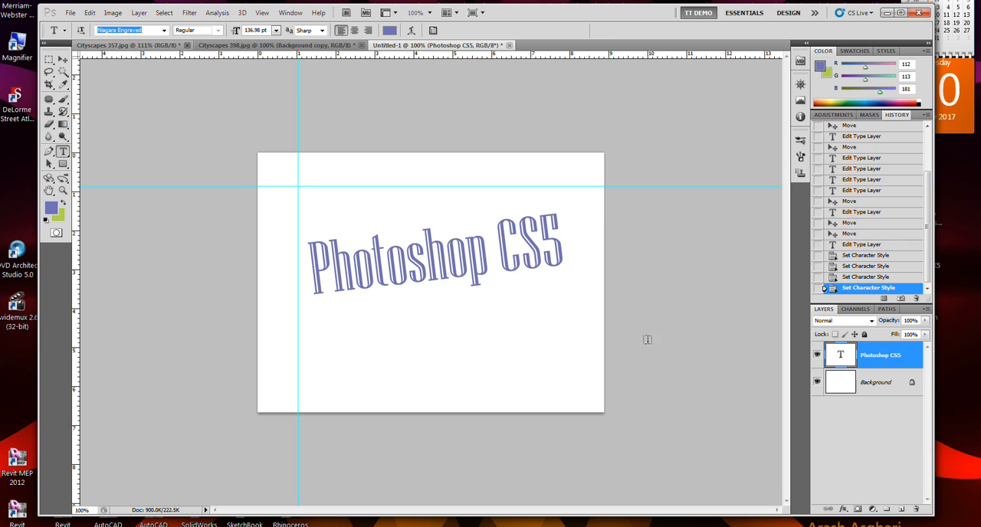
key("Return")
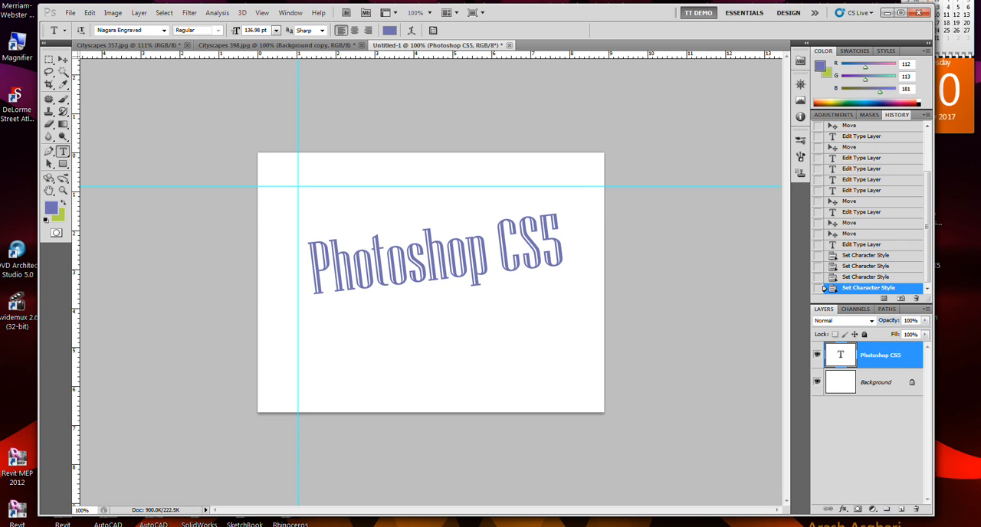
Try a font size of 46 pt on the whole Photoshop CS5 layer and undo the size change.
left_click(260, 30)
double_click(260, 30)
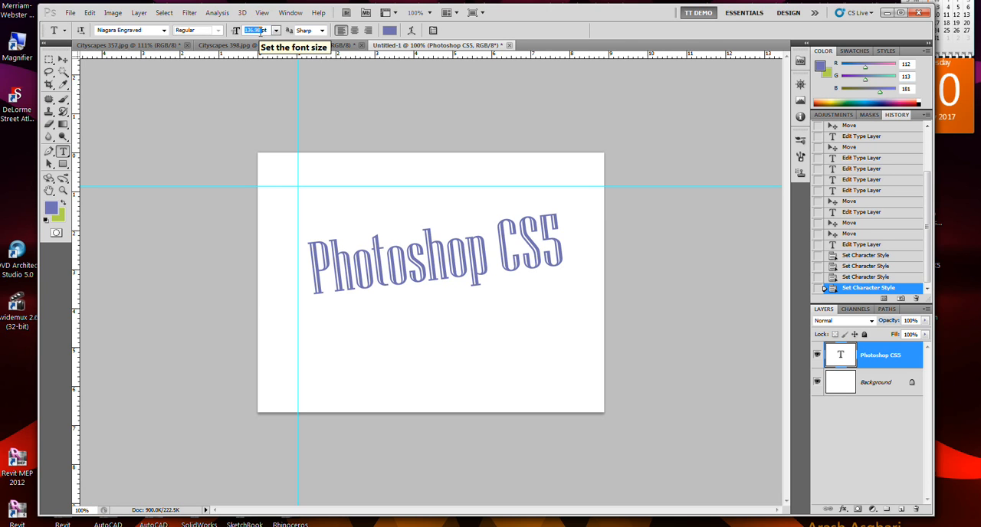
type("46")
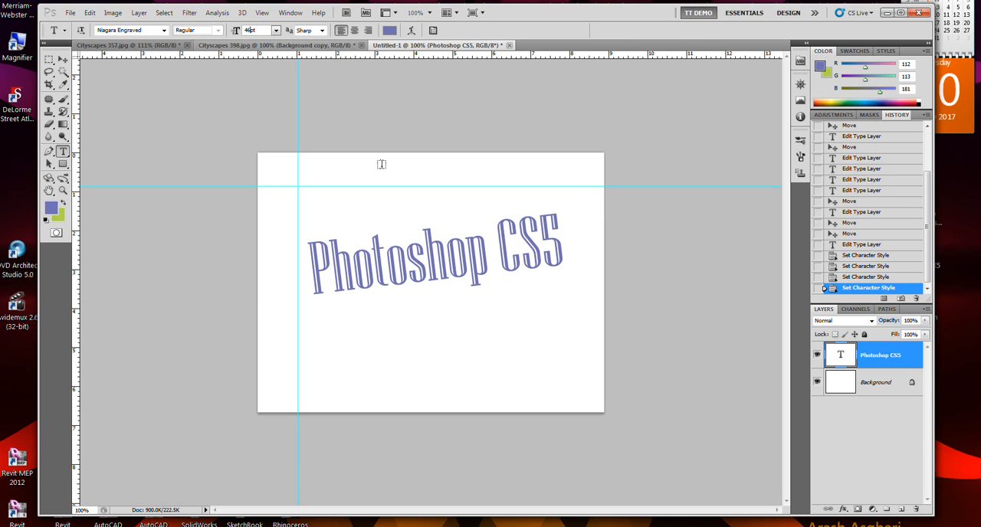
left_click(358, 324)
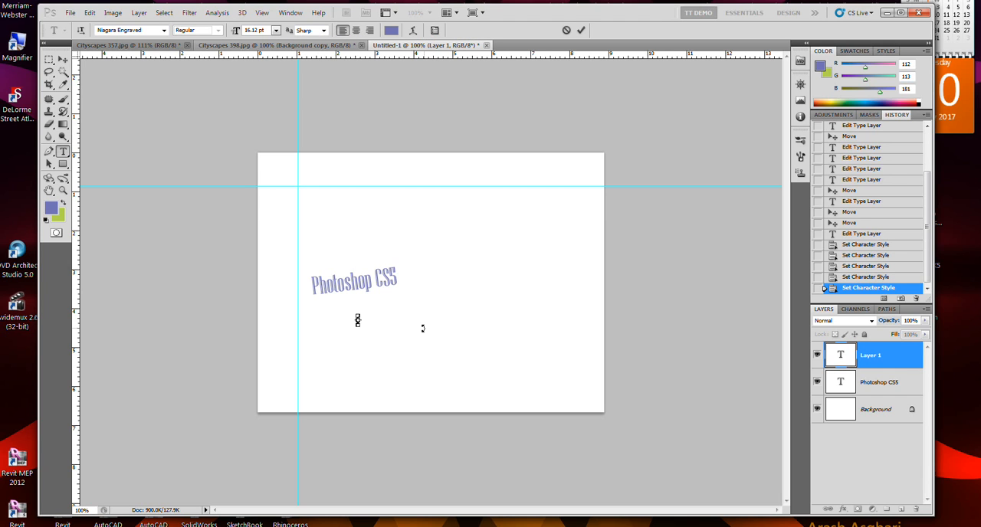
left_click(63, 59)
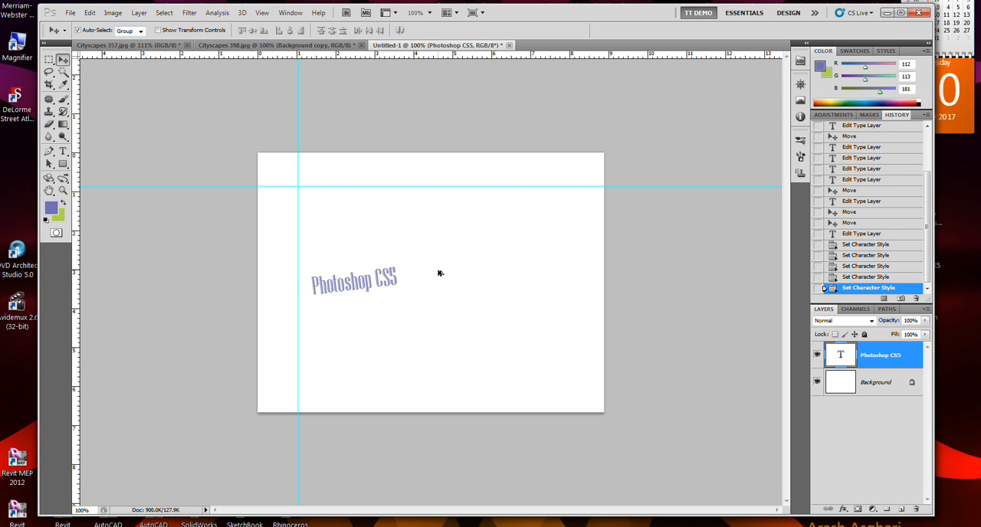
key("ctrl+z")
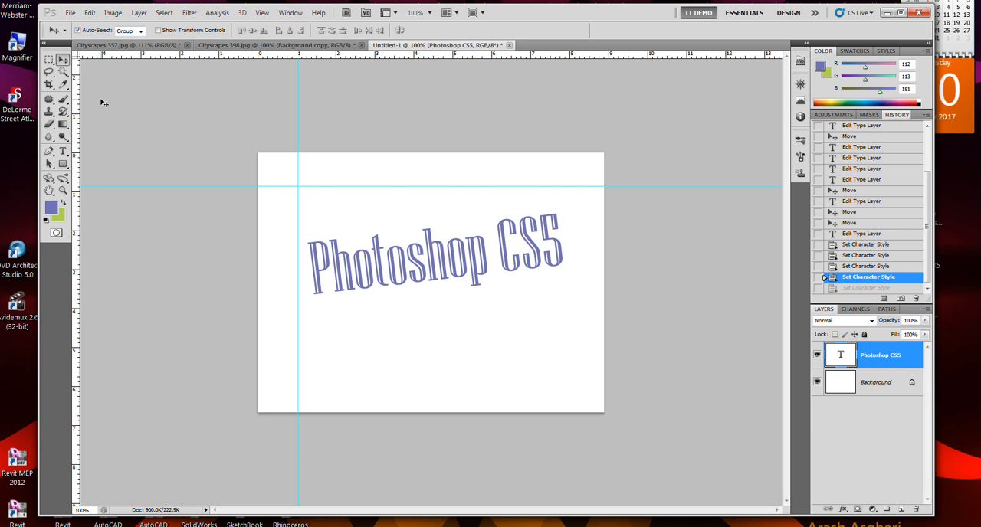
Start a new text layer below the Photoshop CS5 text, set its font size to 30 pt and commit it without text.
left_click(63, 153)
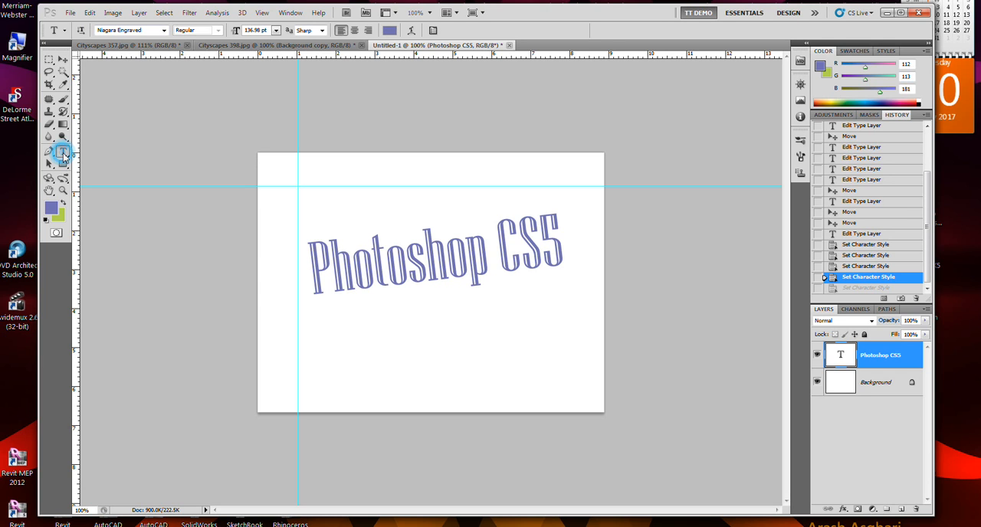
left_click(345, 330)
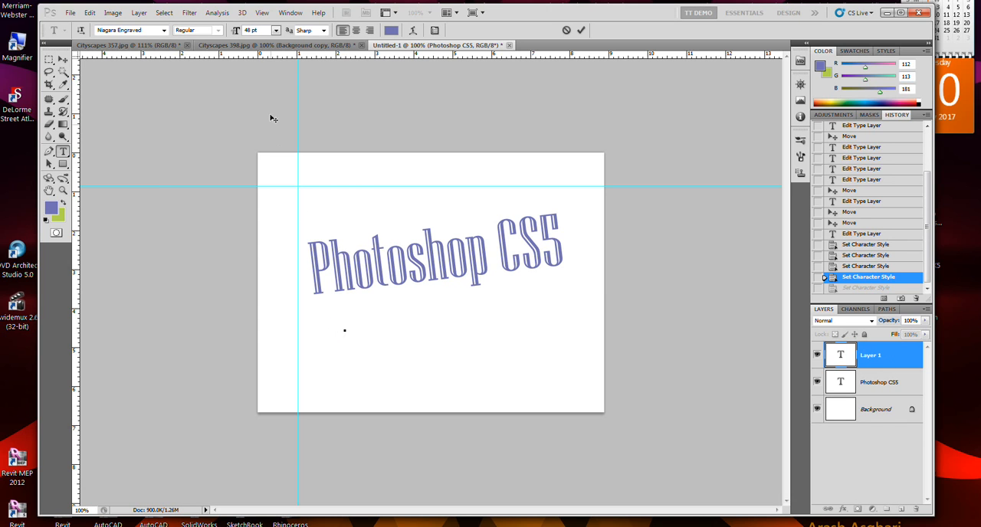
left_click(256, 30)
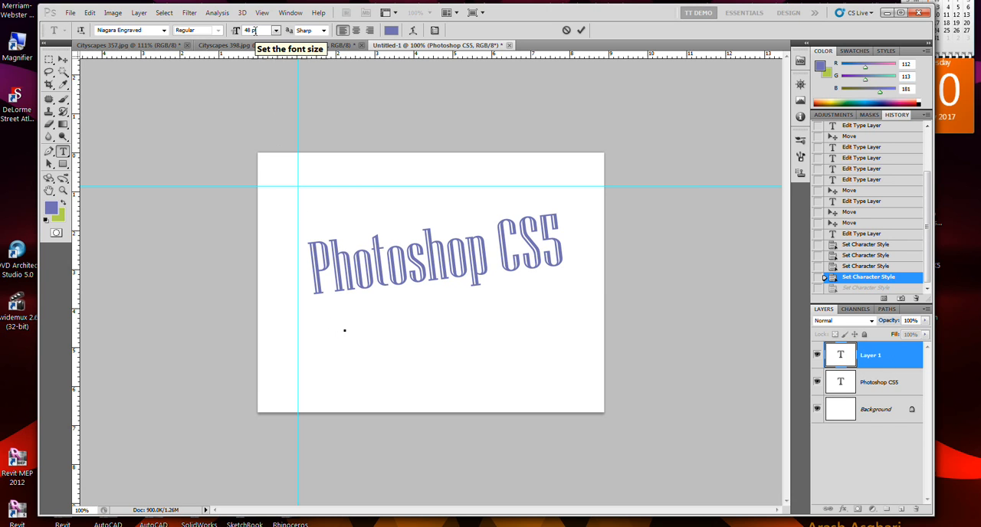
left_click(275, 32)
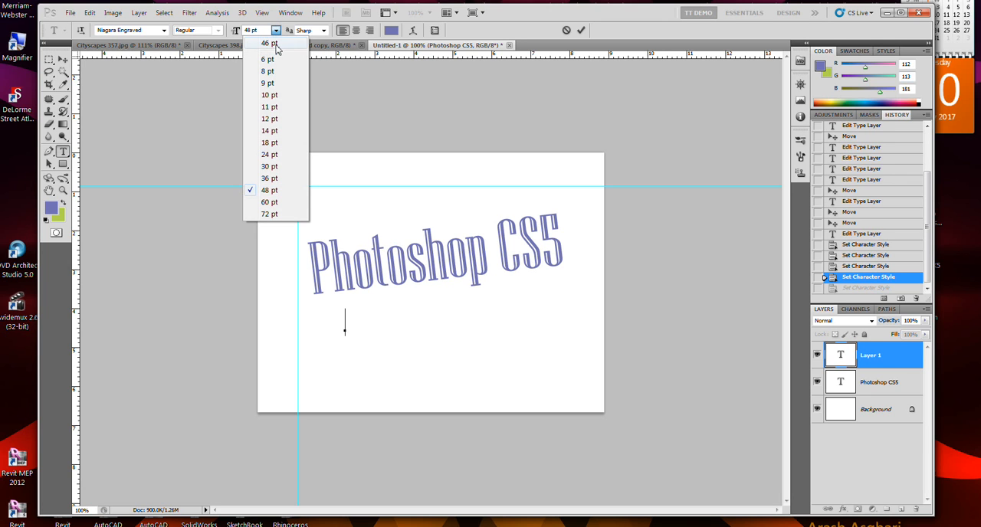
left_click(284, 168)
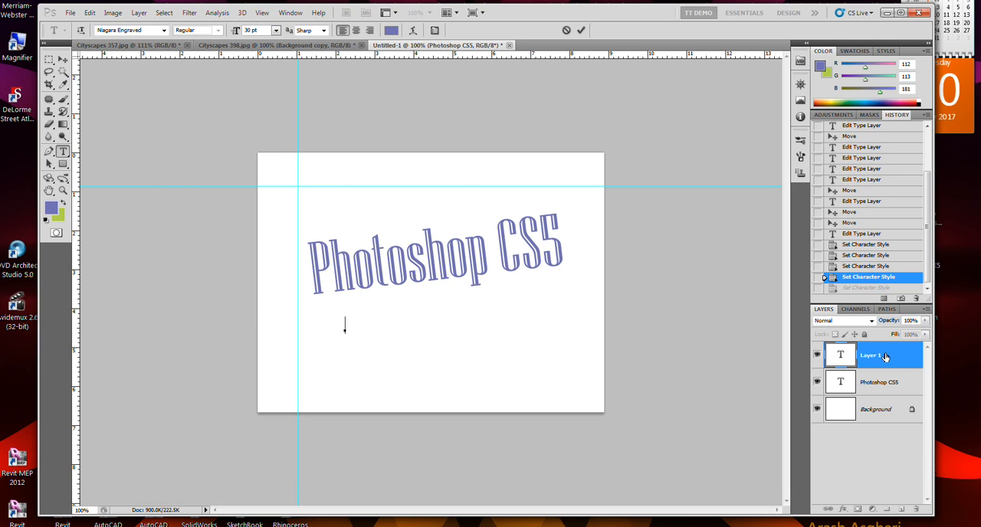
left_click(332, 319)
left_click(63, 152)
mouse_move(328, 316)
left_mouse_down()
mouse_move(395, 335)
mouse_move(339, 322)
left_mouse_up()
key("ctrl")
left_click(63, 60)
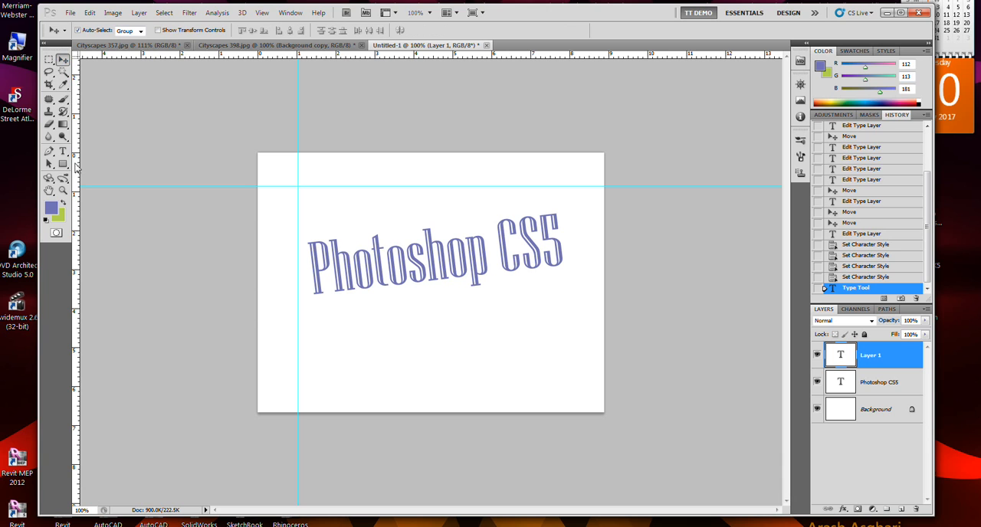
Create a paragraph text box below the Photoshop CS5 title and enter "This pogram isnt as intuitive as I would prefer".
left_click(63, 151)
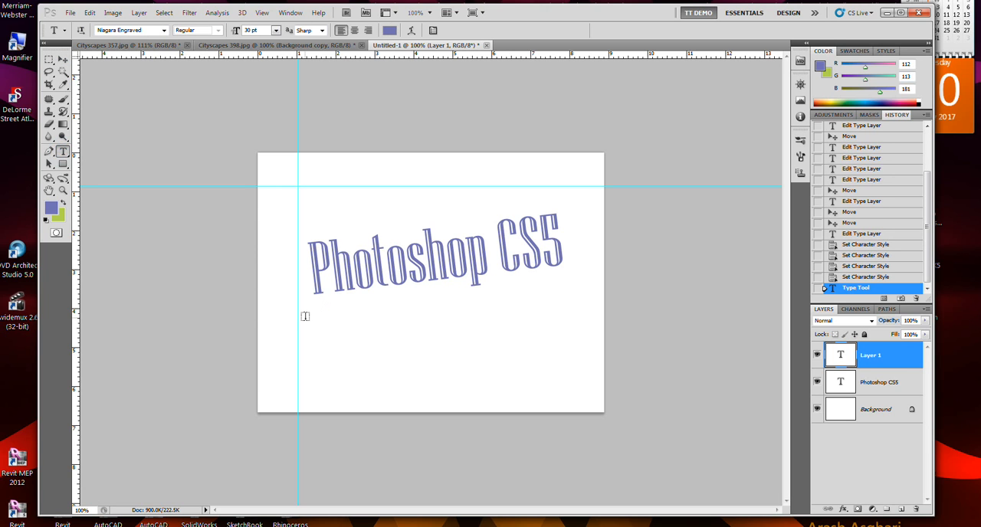
left_click_drag(305, 309, 555, 395)
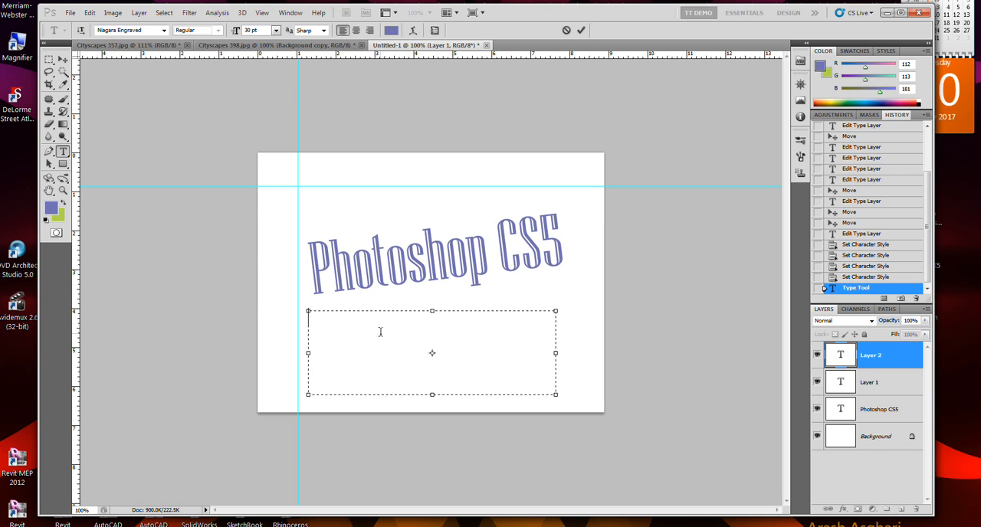
type("This pogram isnt as intu")
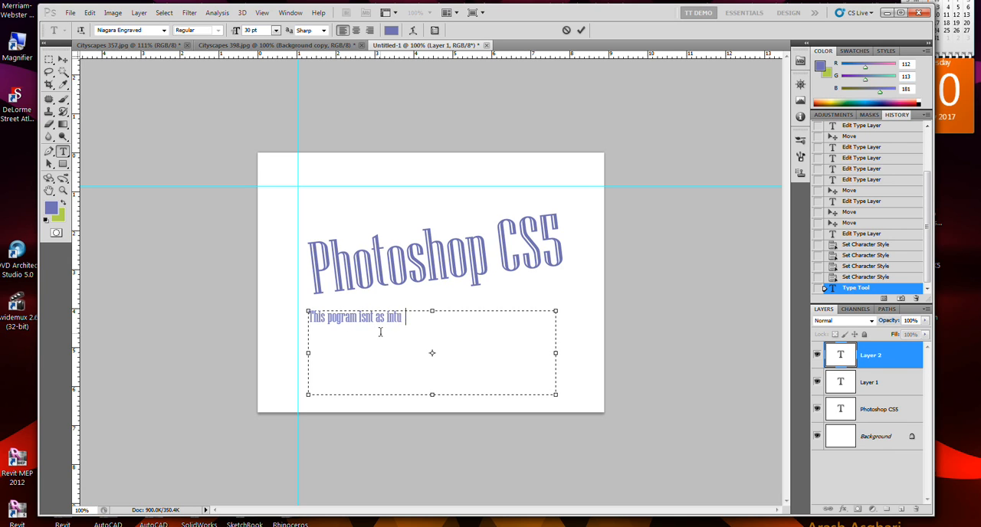
key("BackSpace")
type("itive as")
type(" I would ")
type("l")
type("refer")
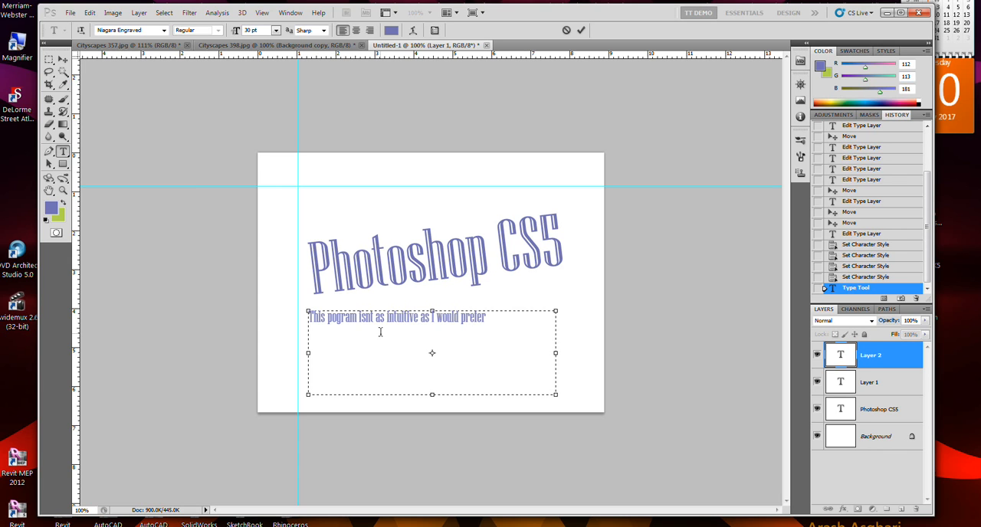
type(" but it will doo it I")
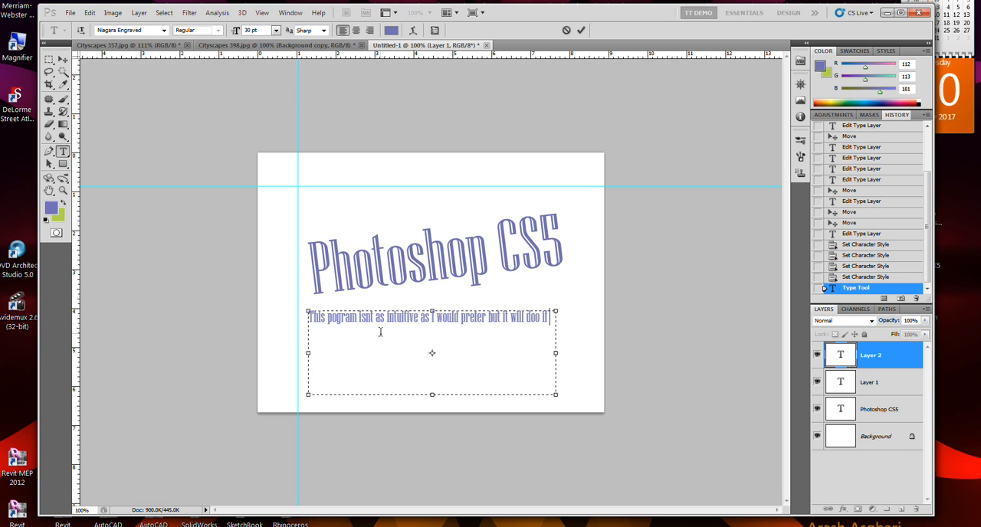
type(" gant spll stuf")
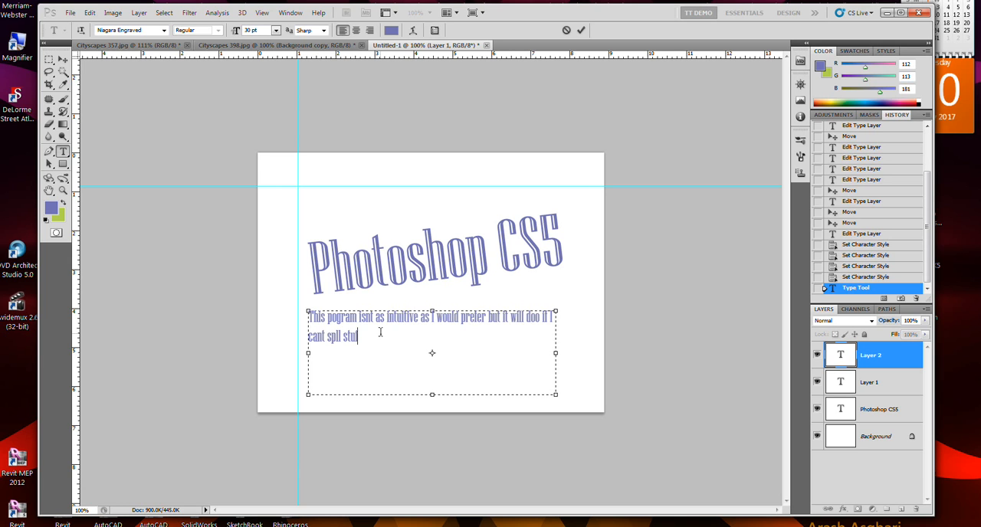
type(".")
Continue the paragraph with "but it will doo if I cant spll stuf." and commit the text.
left_click(581, 30)
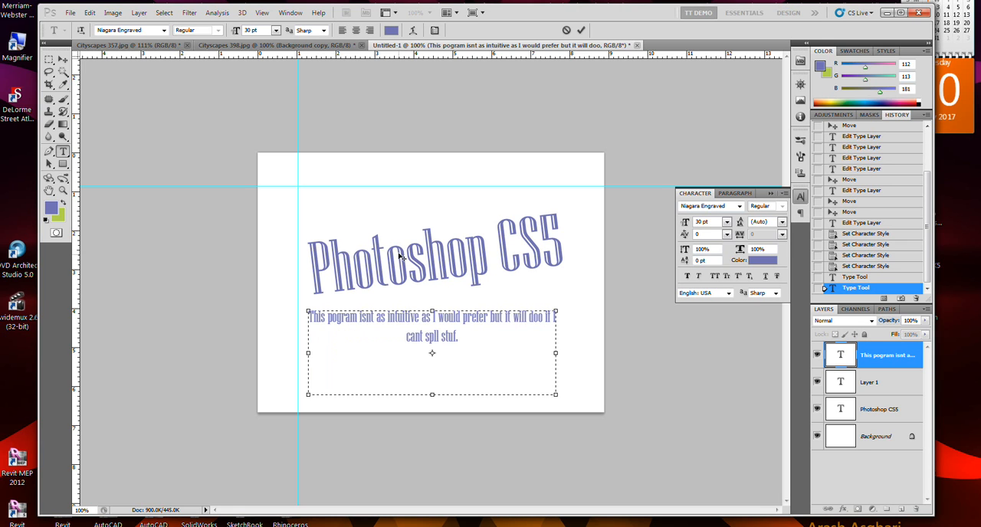
Select the Background layer and start a horizontal type mask at 72 pt above the Photoshop CS5 title, near the guide intersection.
left_click(887, 437)
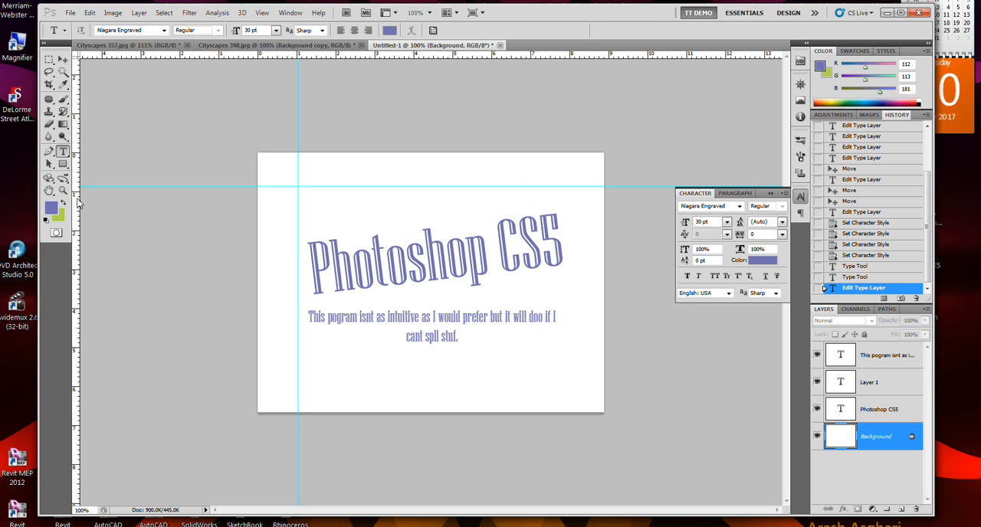
left_click(66, 156)
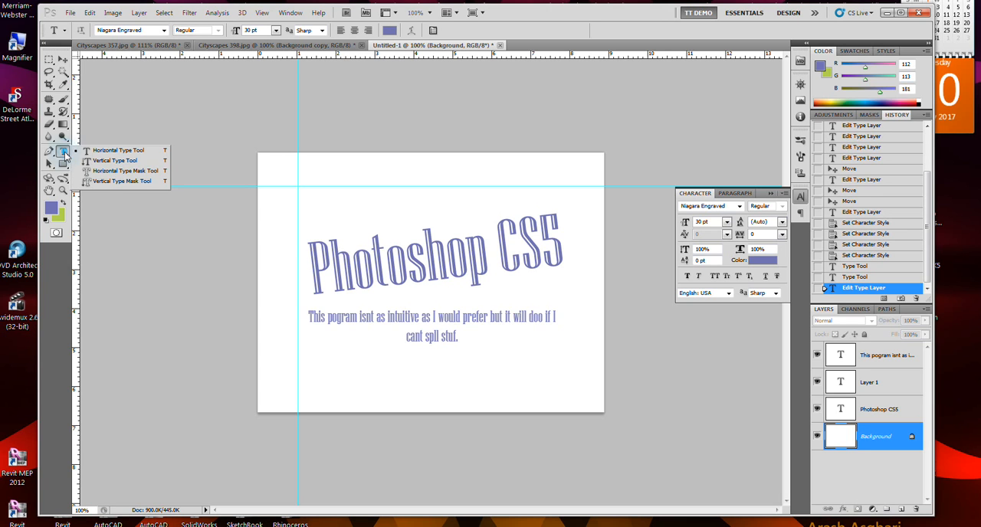
left_click(113, 174)
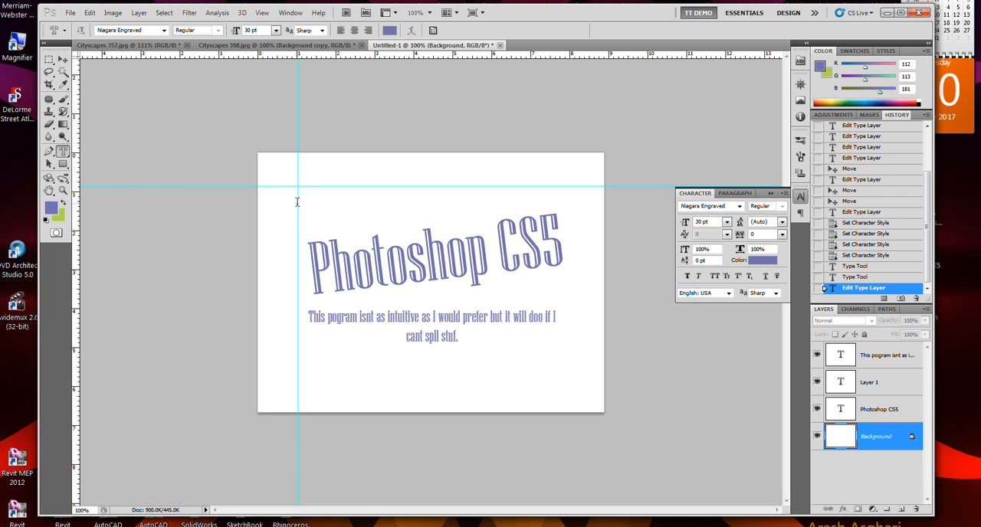
left_click(275, 30)
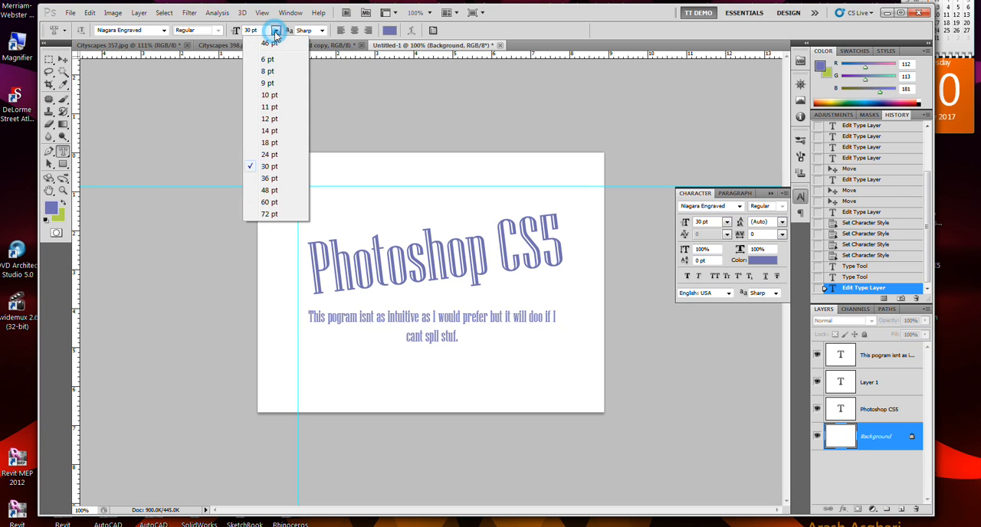
left_click(274, 216)
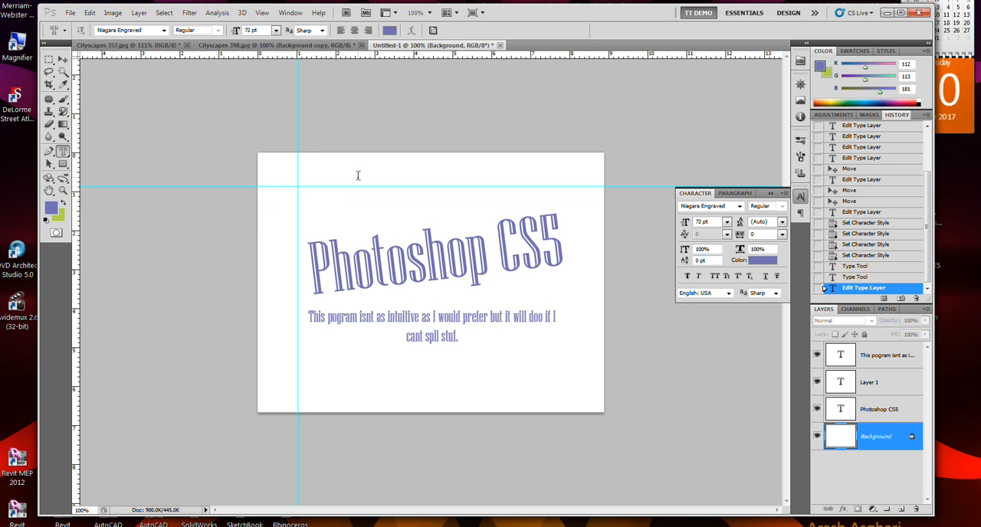
left_click(303, 182)
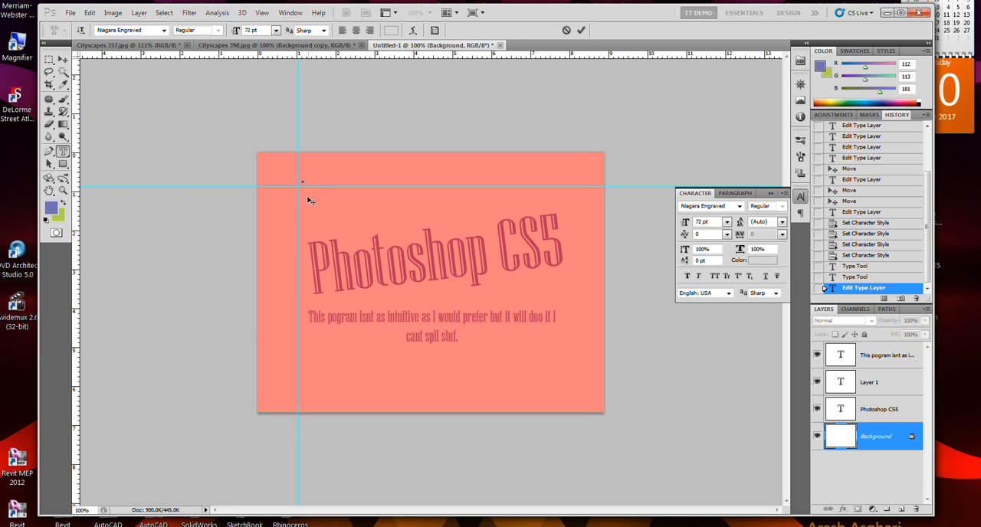
left_click_drag(305, 205, 308, 224)
Set the type mask's font to OldgateLaneOutline, enter "BANGLES" and commit it as a selection.
left_click(164, 31)
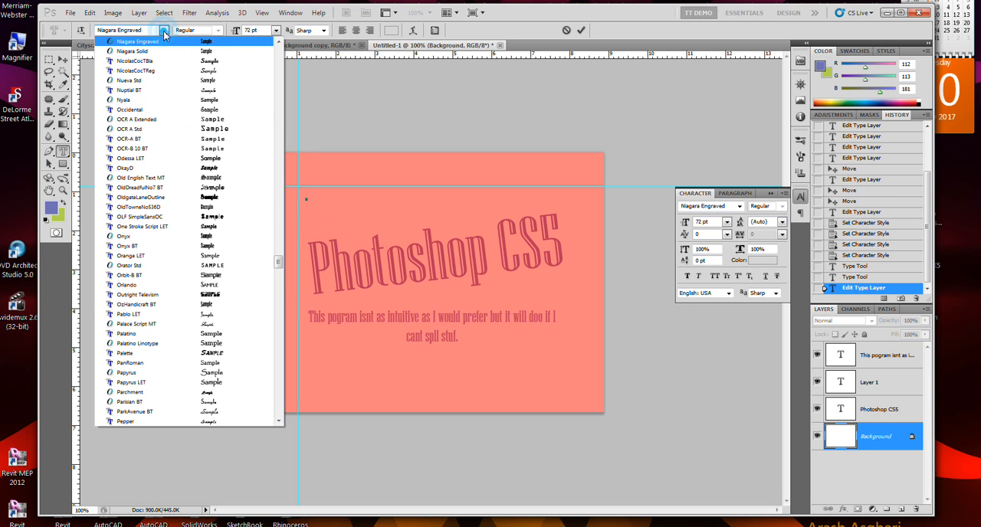
left_click(188, 197)
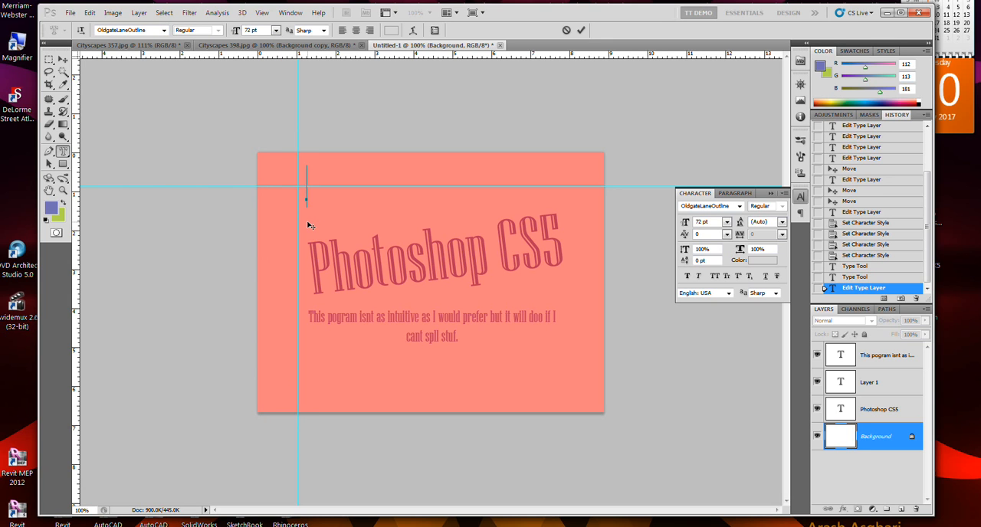
type("BANGLES")
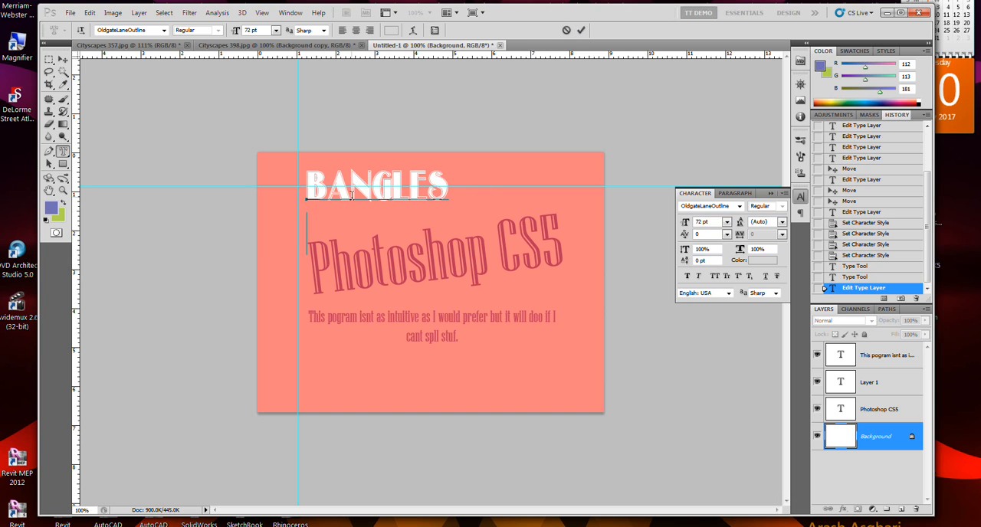
key("Return")
type("d")
key("BackSpace")
key("BackSpace")
left_click(580, 30)
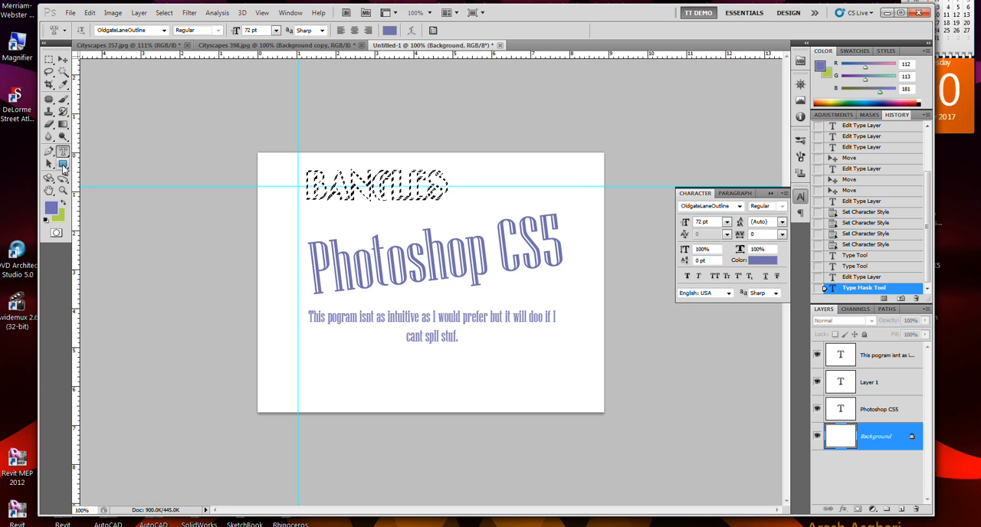
Look through the shape, pen, path selection, 3D, view, retouching and type tool groups for a way to fill the selection.
left_click(64, 165)
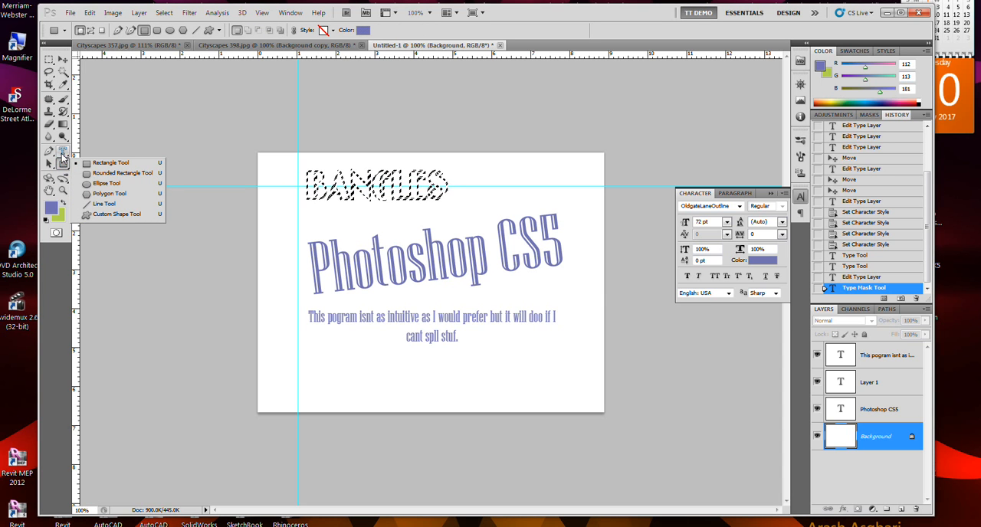
left_click(62, 152)
left_click(49, 152)
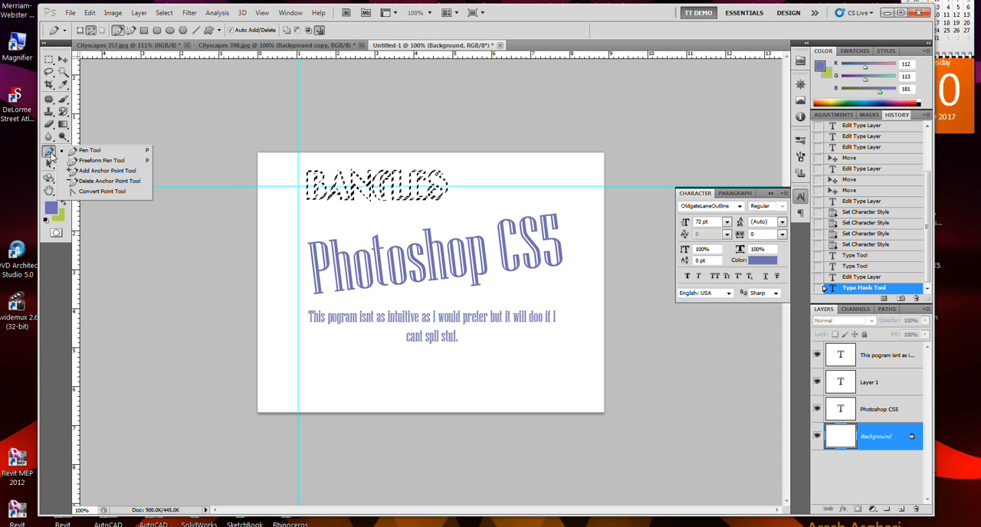
left_click(49, 164)
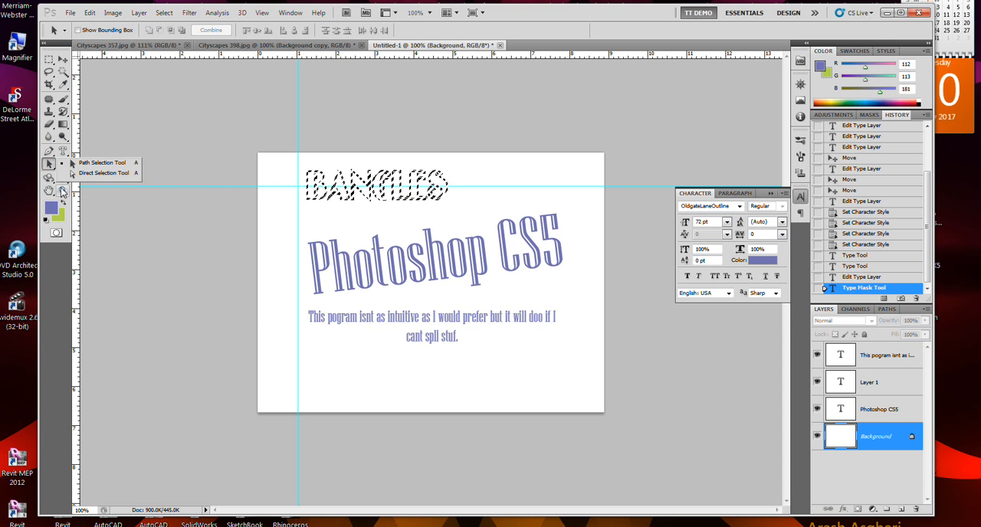
left_click(63, 190)
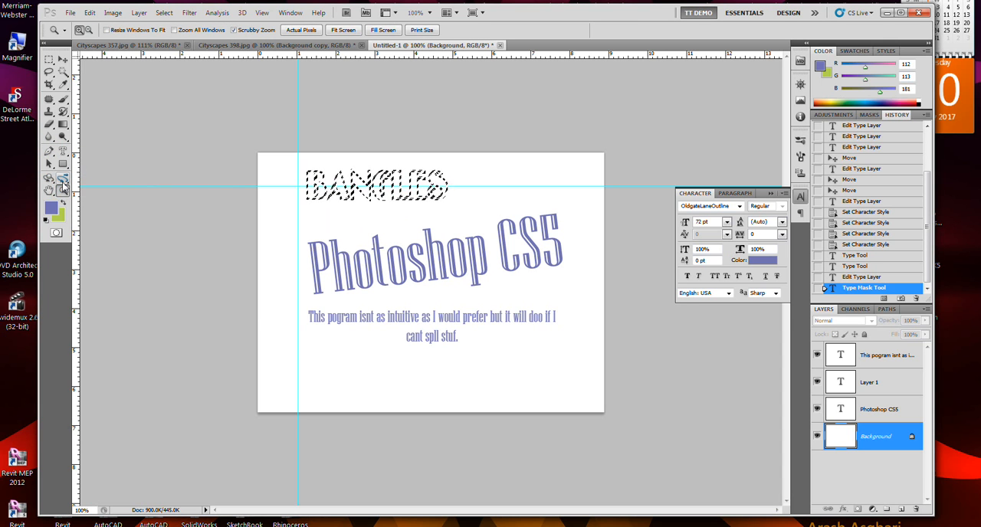
left_click(63, 180)
left_click(49, 179)
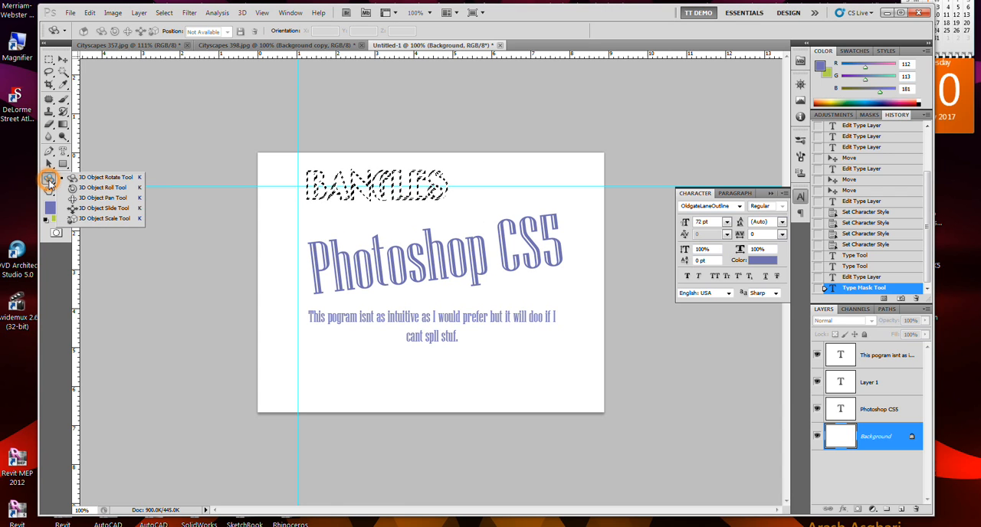
left_click(48, 192)
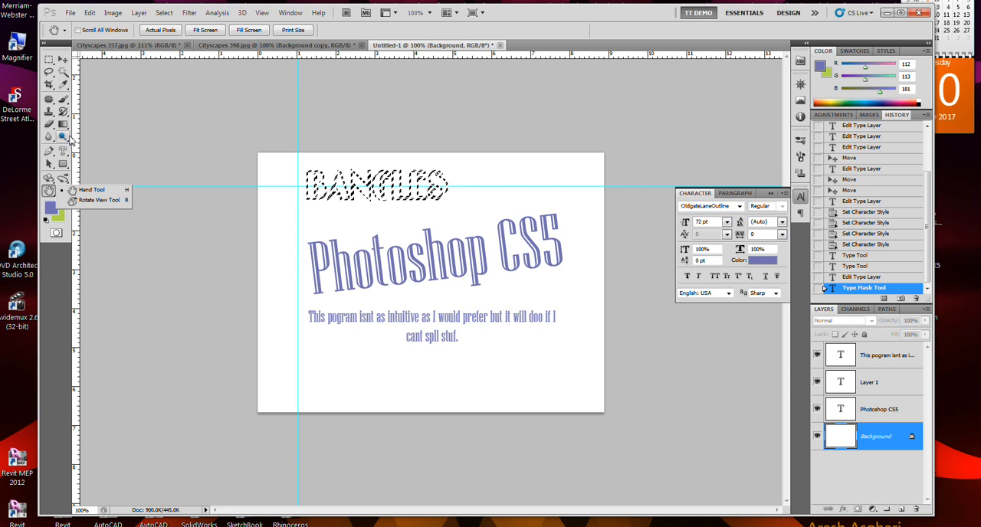
left_click(51, 138)
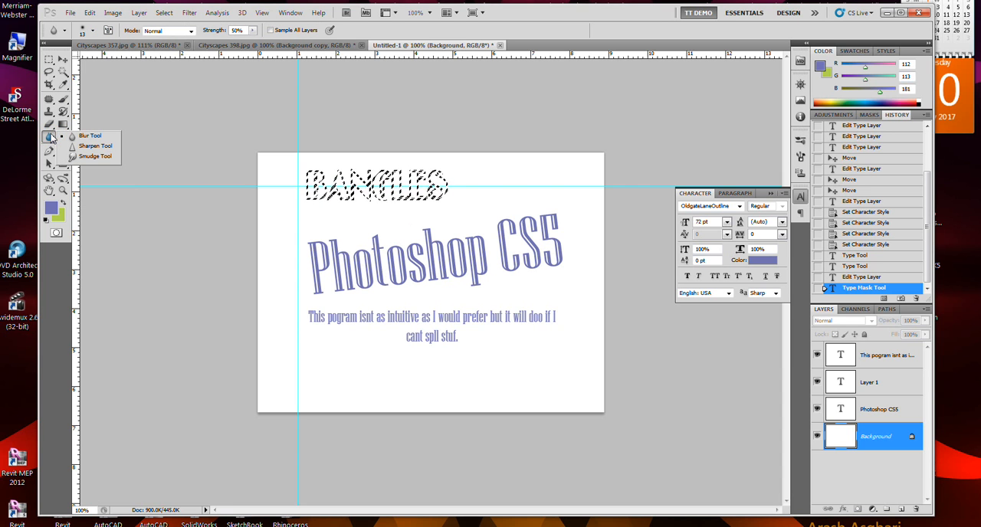
left_click(64, 138)
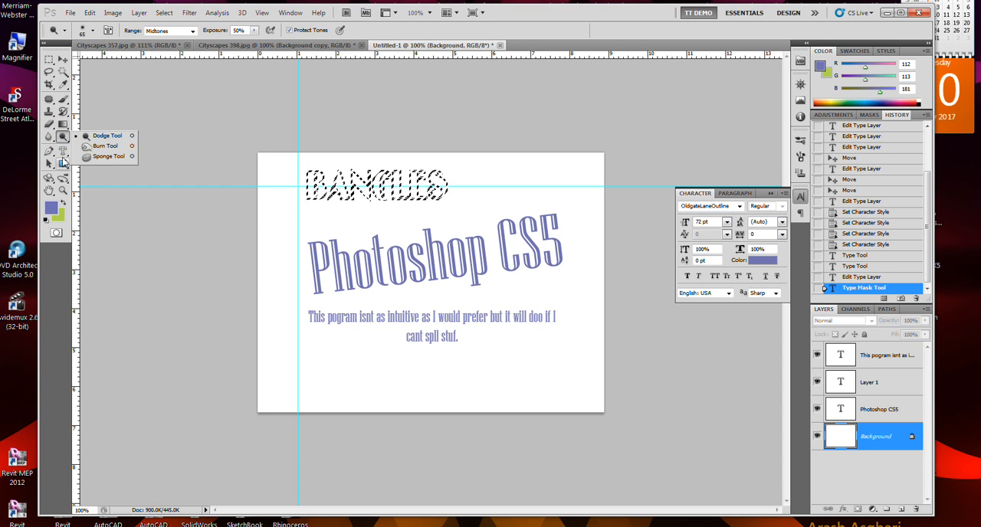
left_click(63, 152)
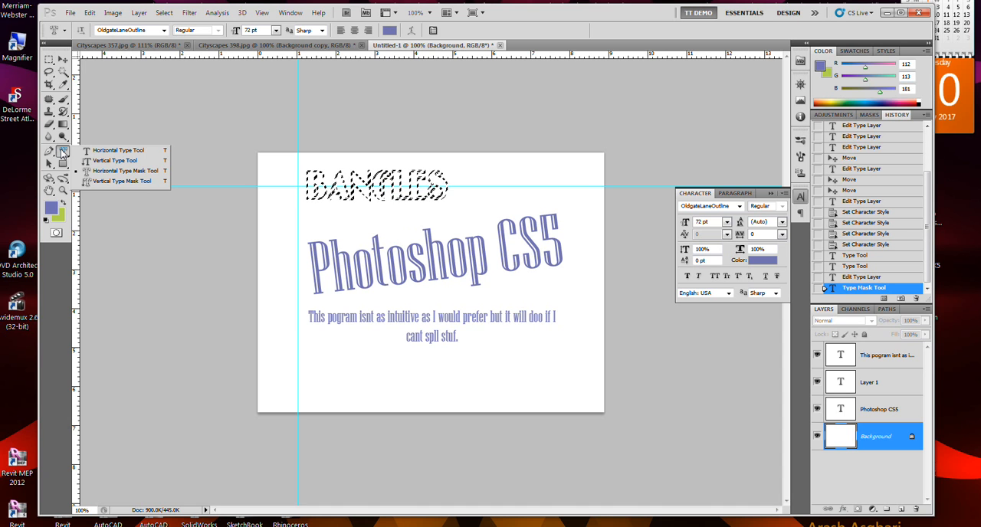
Fill the BANGLES type mask selection with the blue mottled custom pattern at Normal mode and 100% opacity, and deselect.
left_click(90, 12)
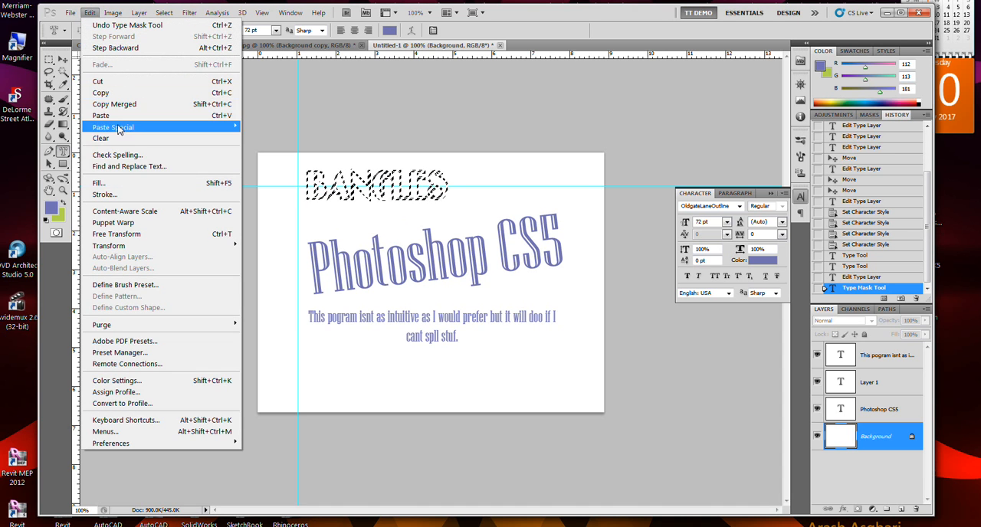
left_click(108, 182)
left_click(481, 156)
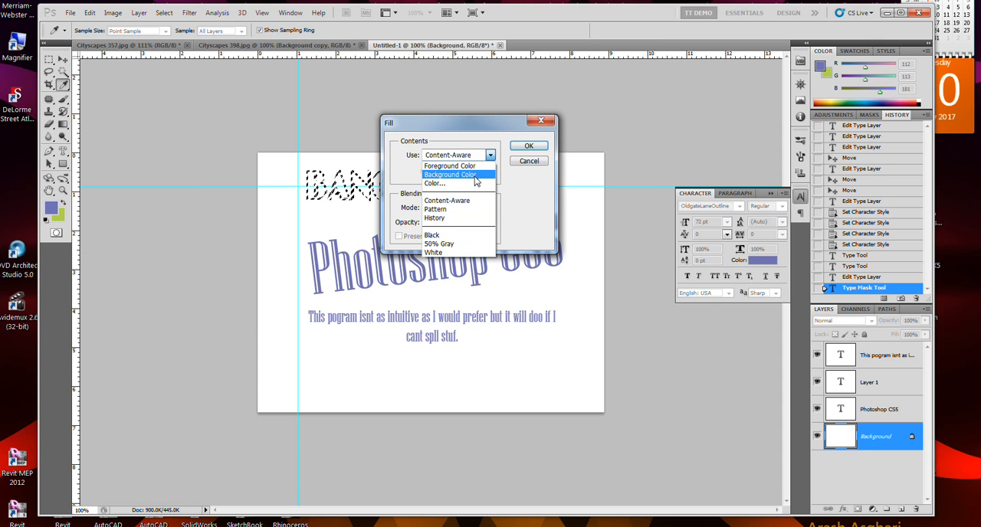
left_click(468, 209)
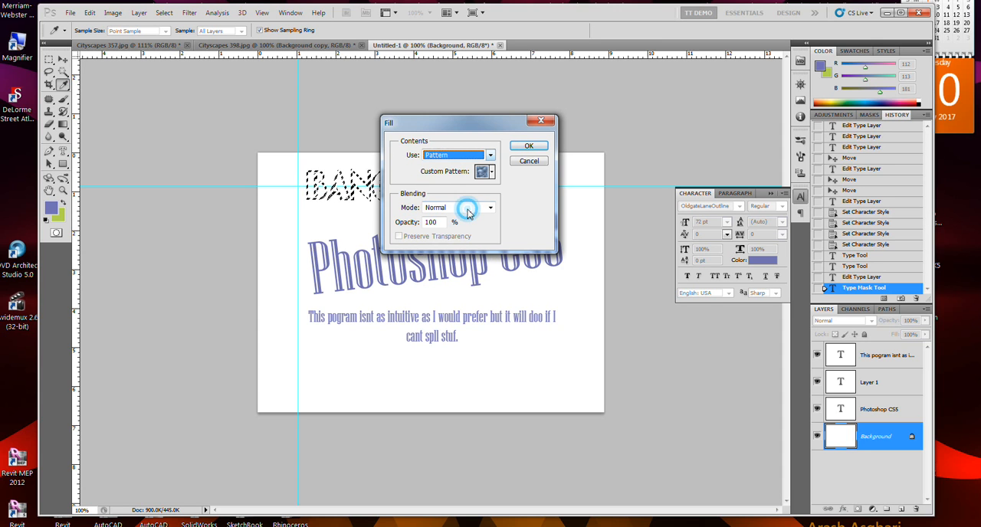
left_click(493, 173)
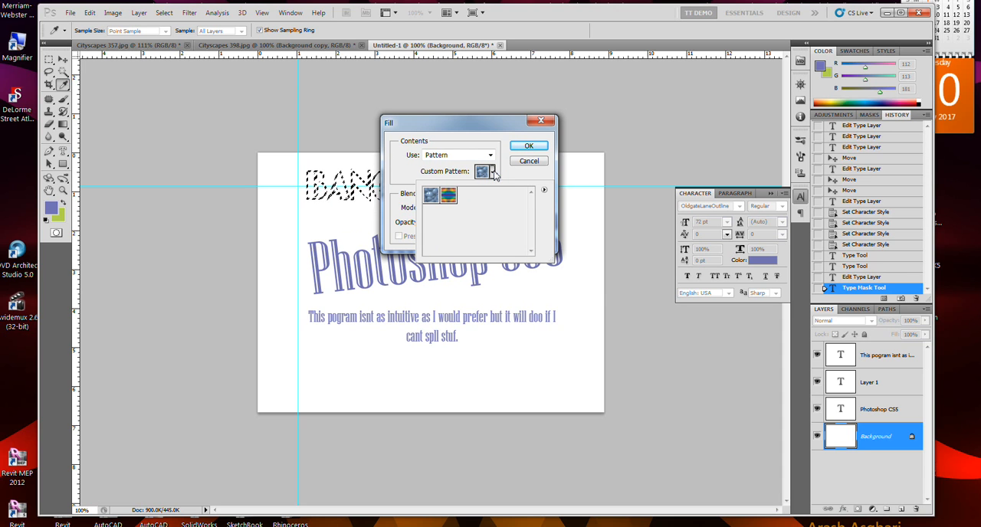
left_click(544, 190)
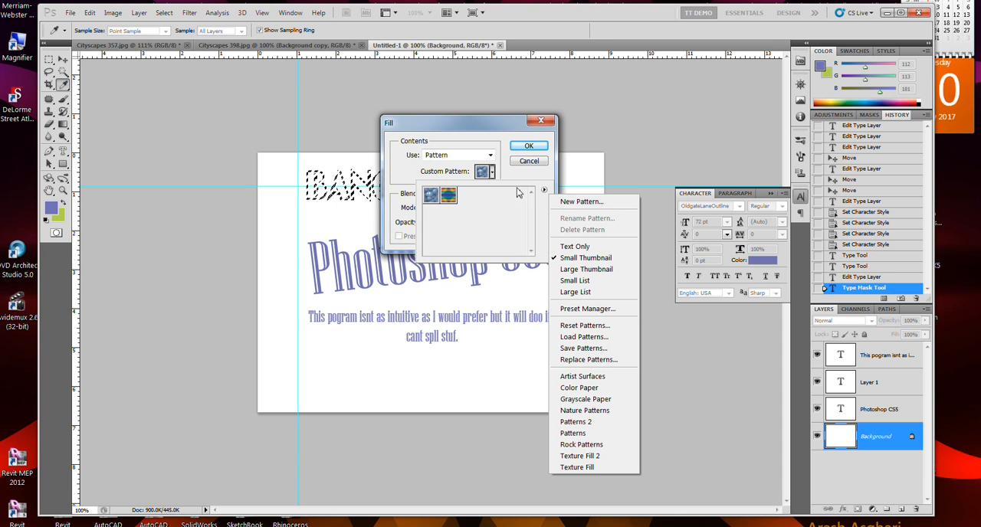
left_click(440, 197)
left_click(528, 146)
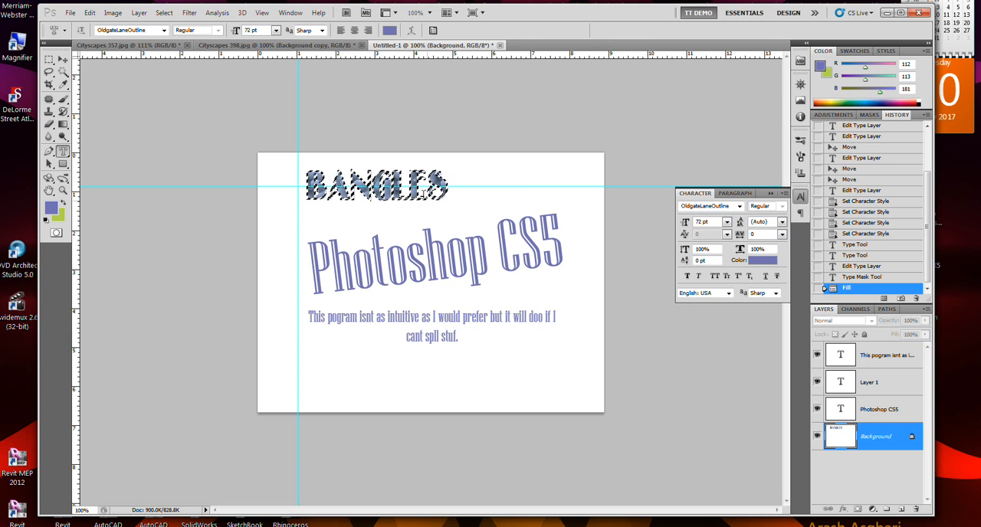
key("ctrl+d")
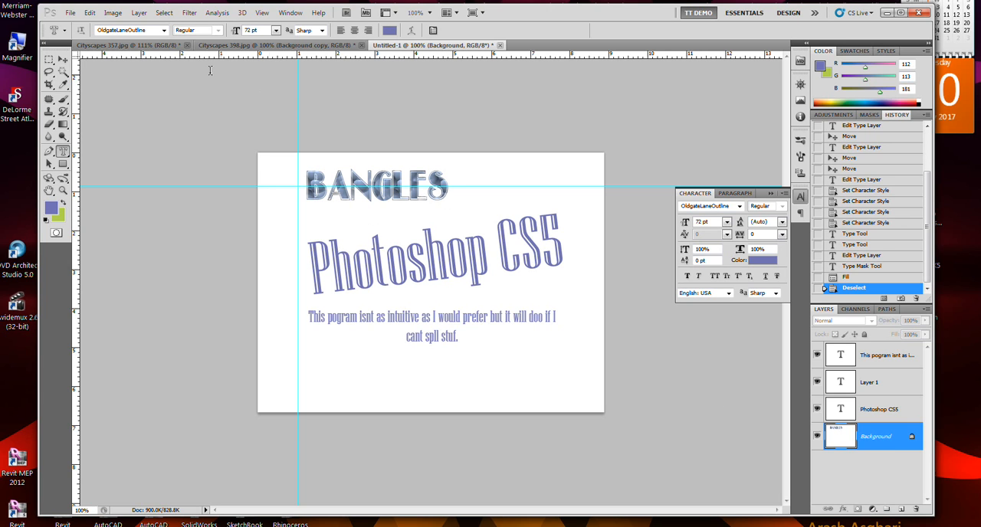
Start a new document and review the pixel aspect ratio options, keeping Square Pixels.
left_click(70, 13)
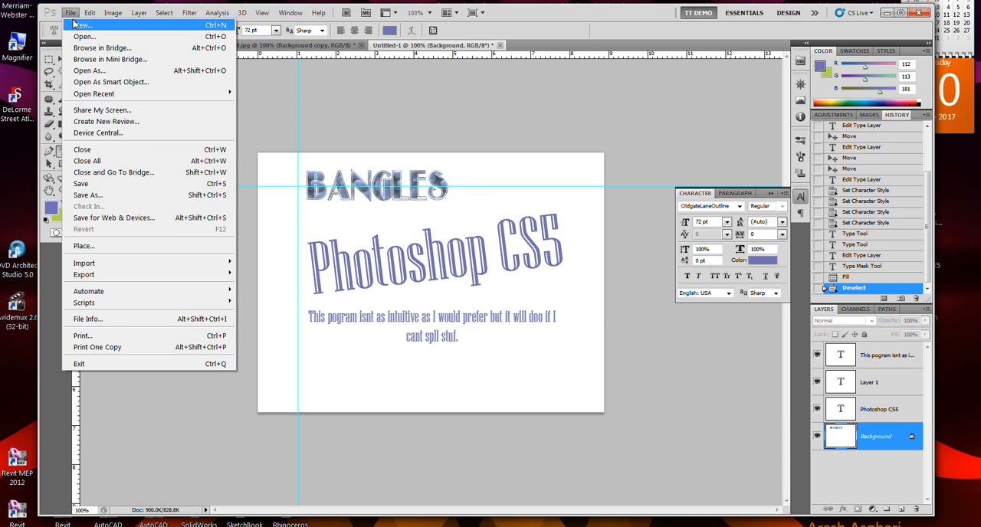
left_click(77, 25)
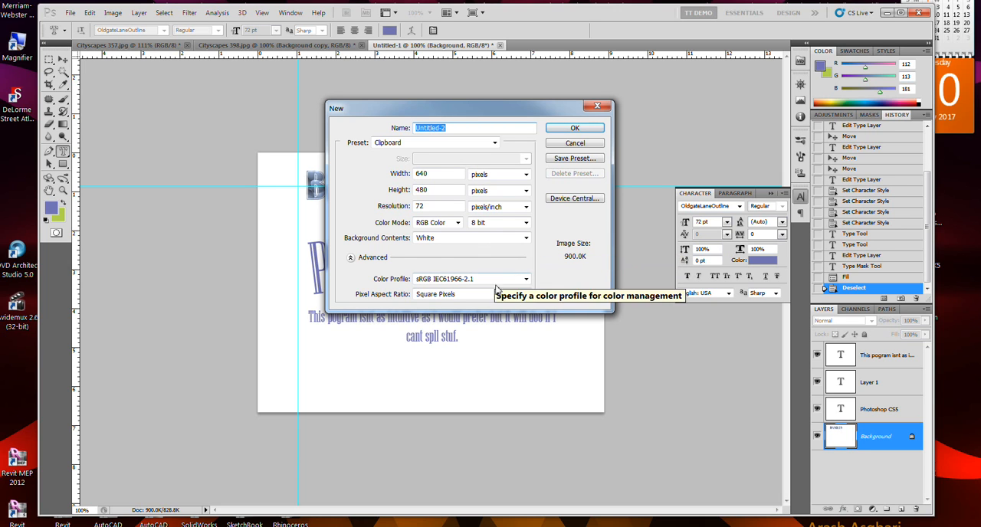
left_click(499, 294)
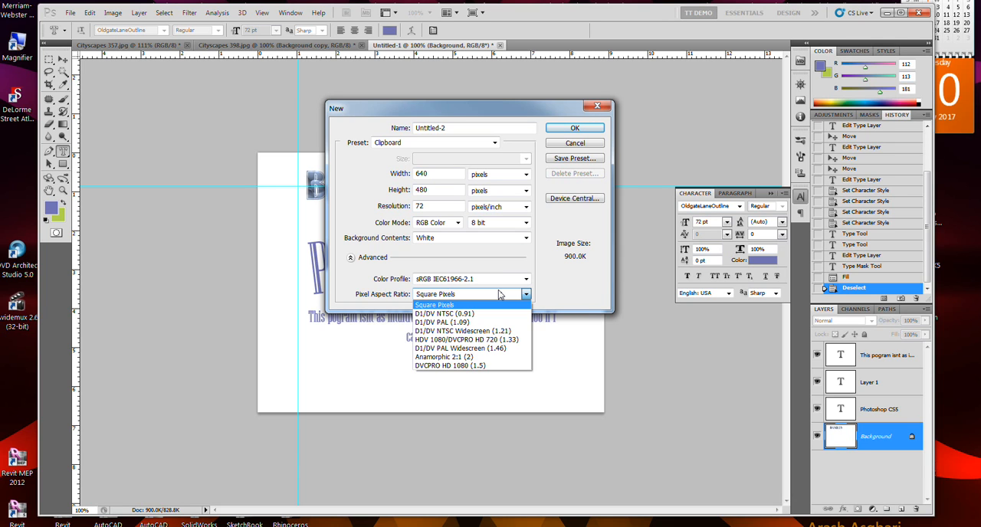
left_click(499, 295)
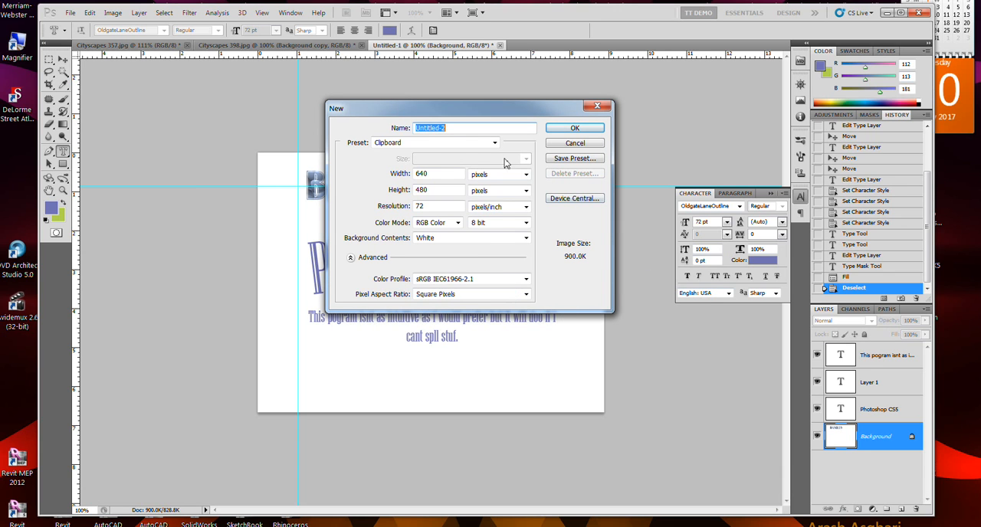
Compare the new document's presets based on the open files Untitled-1, Cityscapes 357.jpg and Cityscapes 398.jpg.
left_click(449, 146)
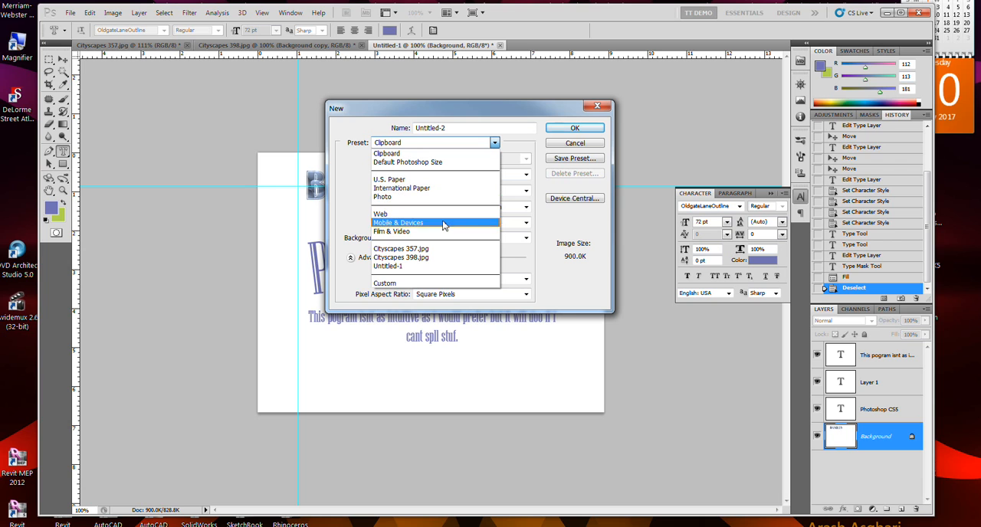
left_click(435, 267)
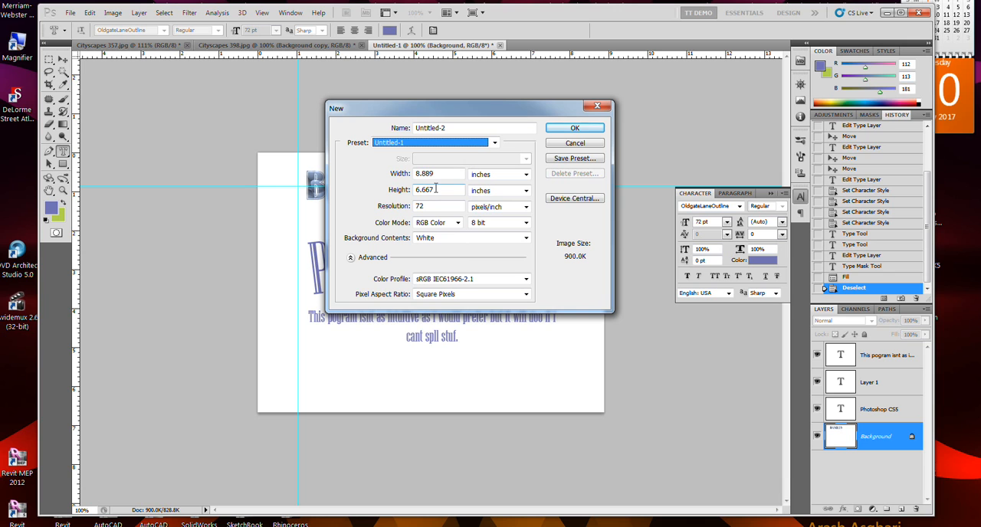
left_click(469, 142)
left_click(469, 255)
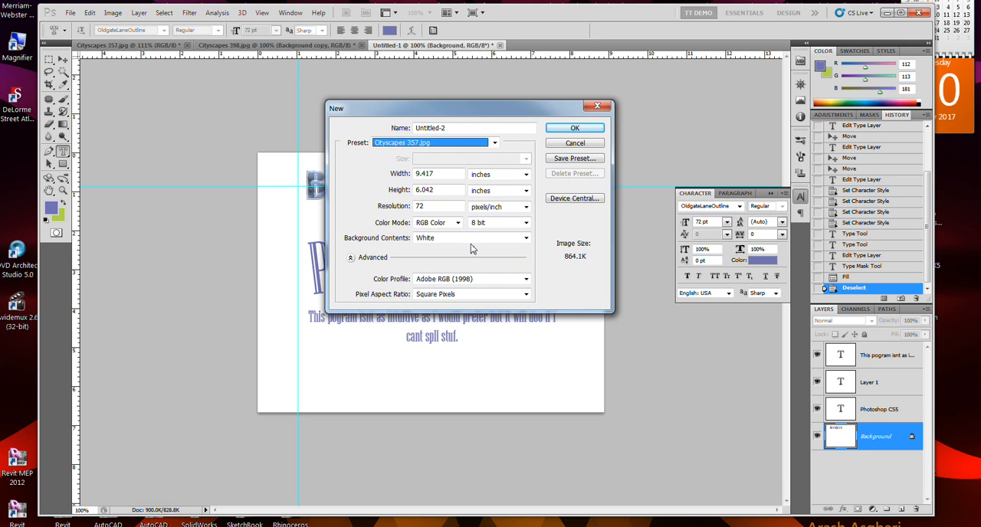
left_click(445, 148)
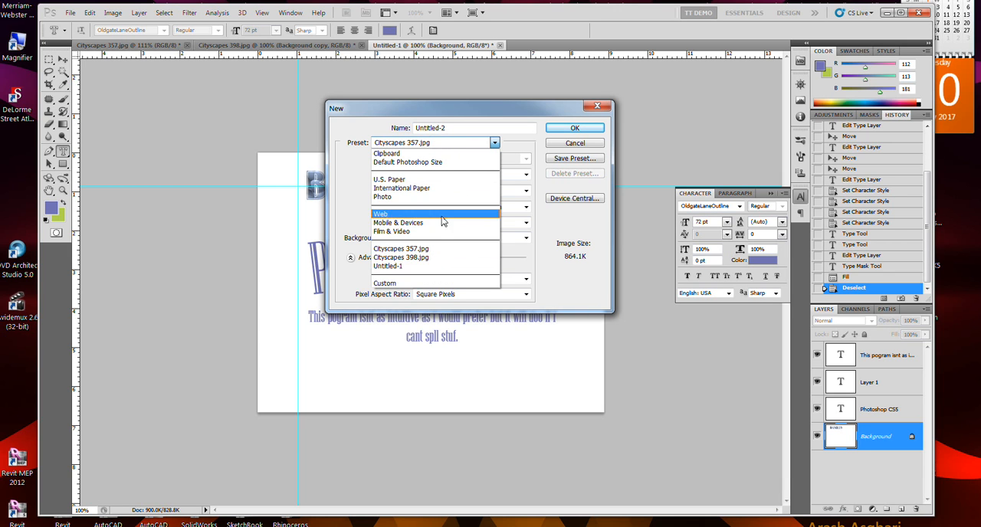
left_click(441, 265)
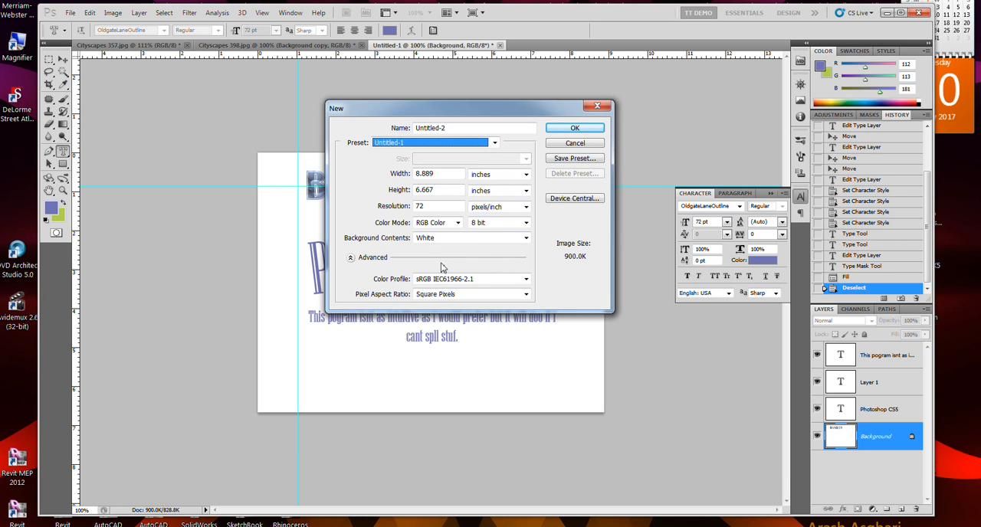
left_click(443, 146)
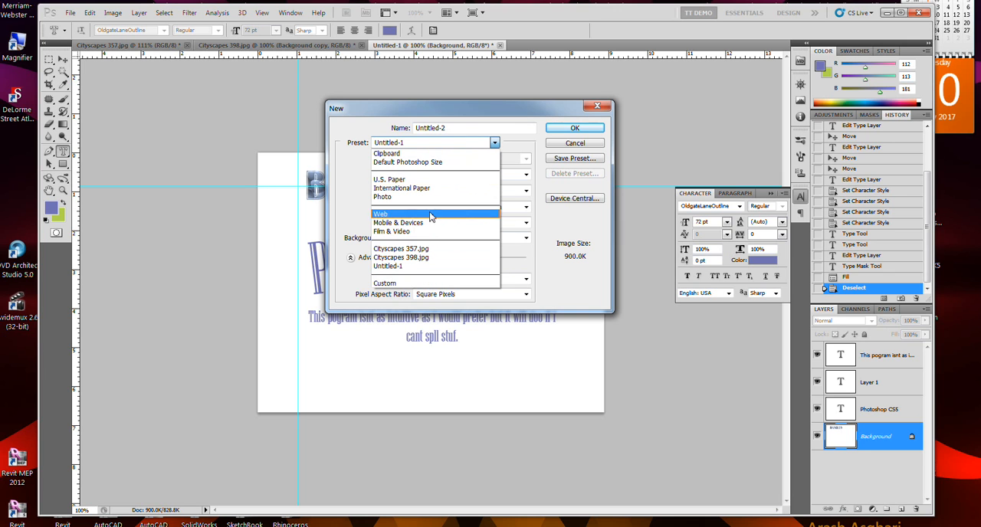
left_click(428, 252)
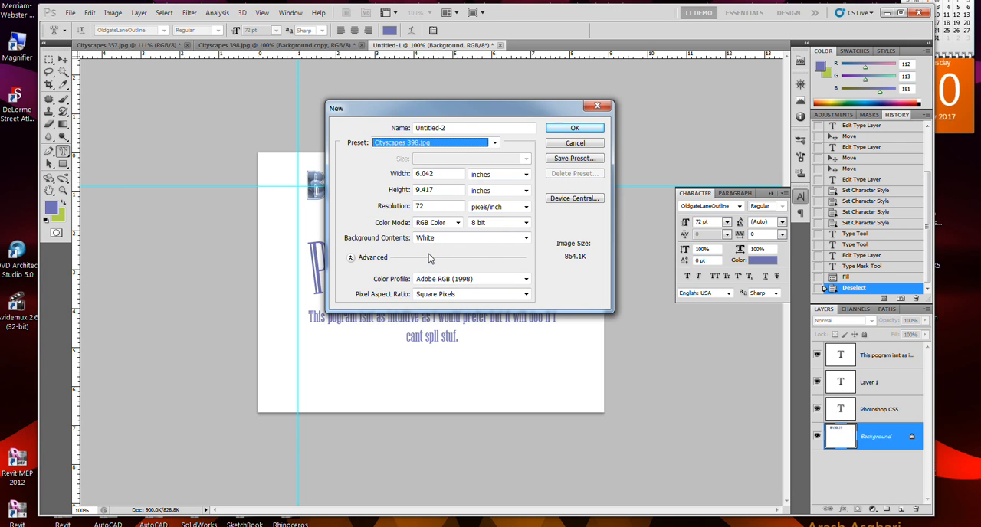
left_click(450, 149)
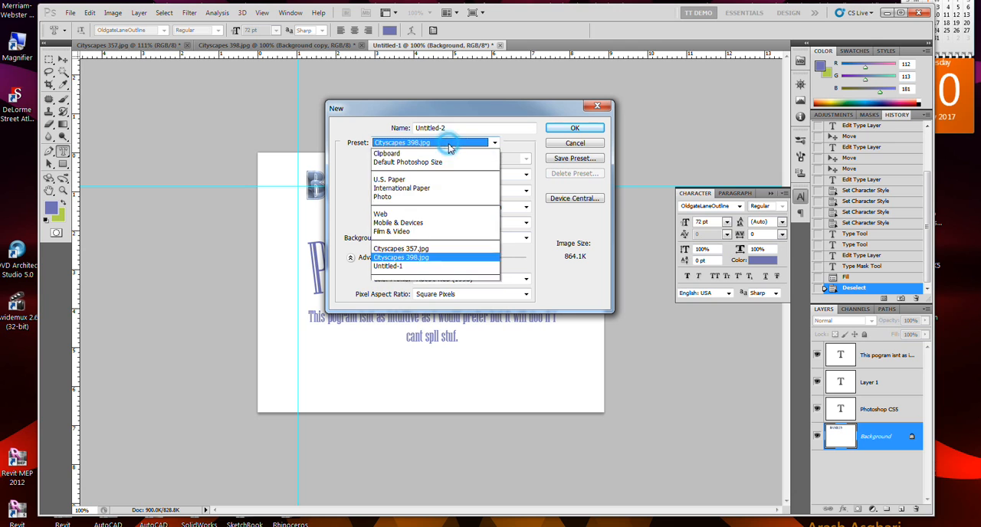
left_click(440, 252)
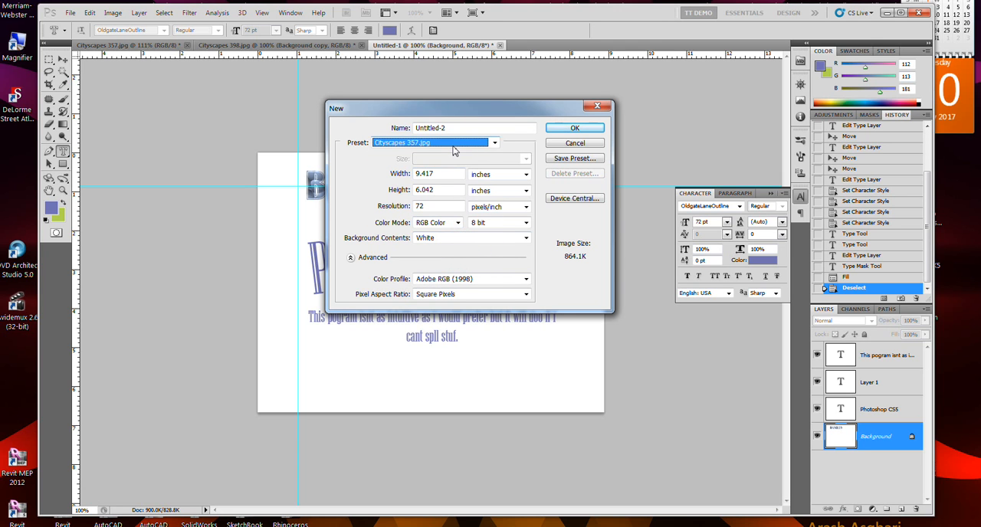
Set the new document's preset to match Untitled-1 and create it with a white background.
left_click(453, 151)
left_click(434, 265)
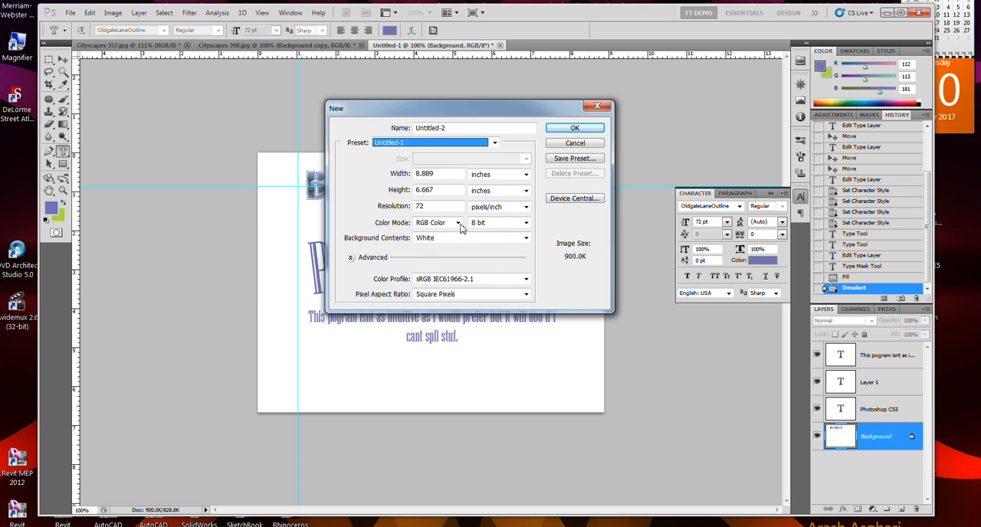
left_click(575, 128)
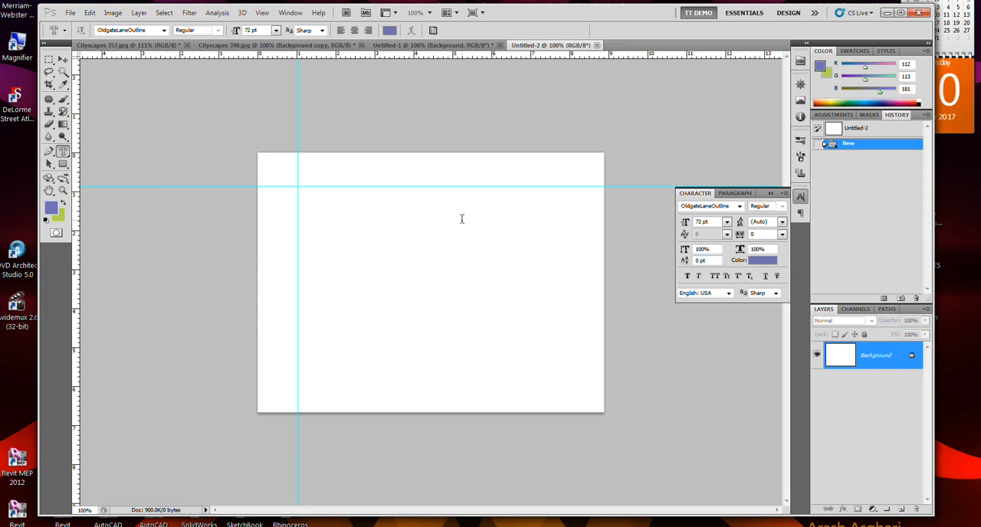
Return to the Untitled-1 document and save it as U1 in Photoshop format in the Play folder, keeping its layers.
left_click(453, 46)
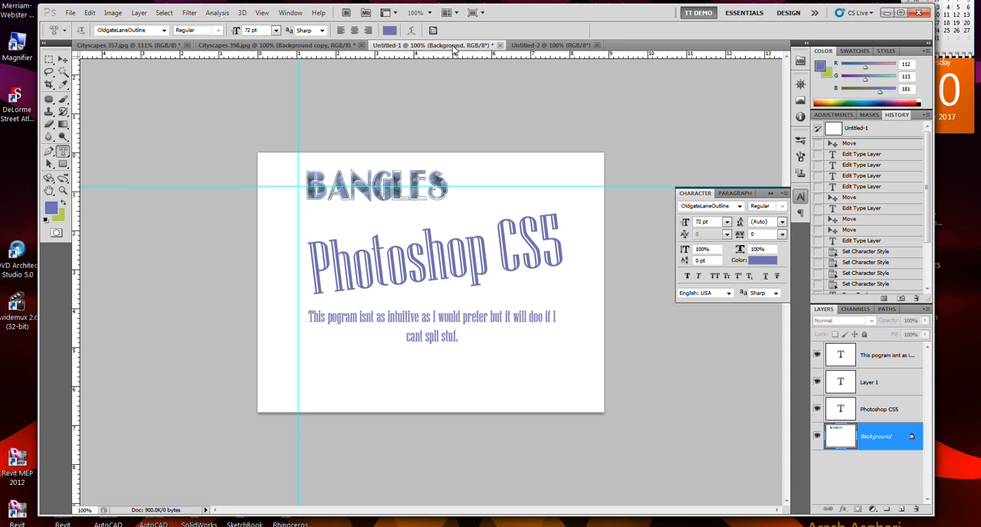
left_click(71, 13)
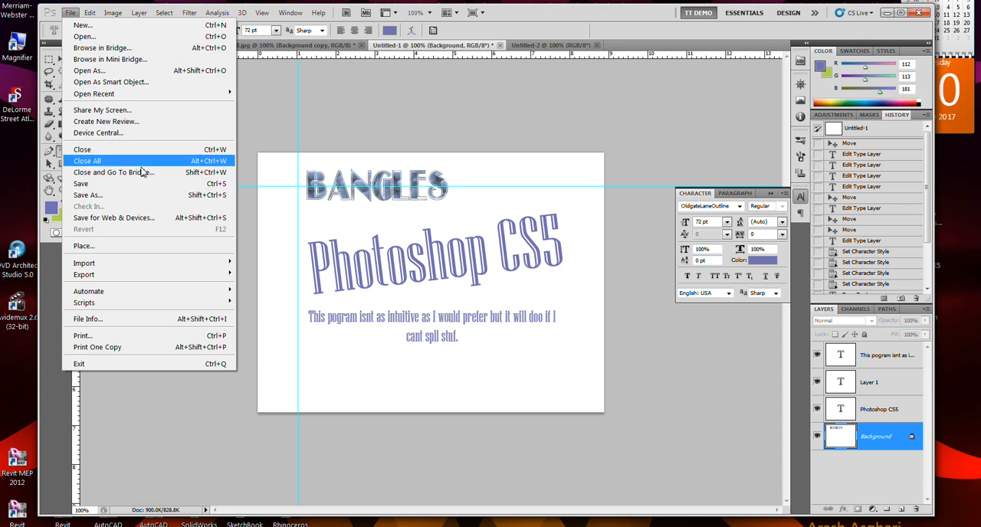
left_click(134, 196)
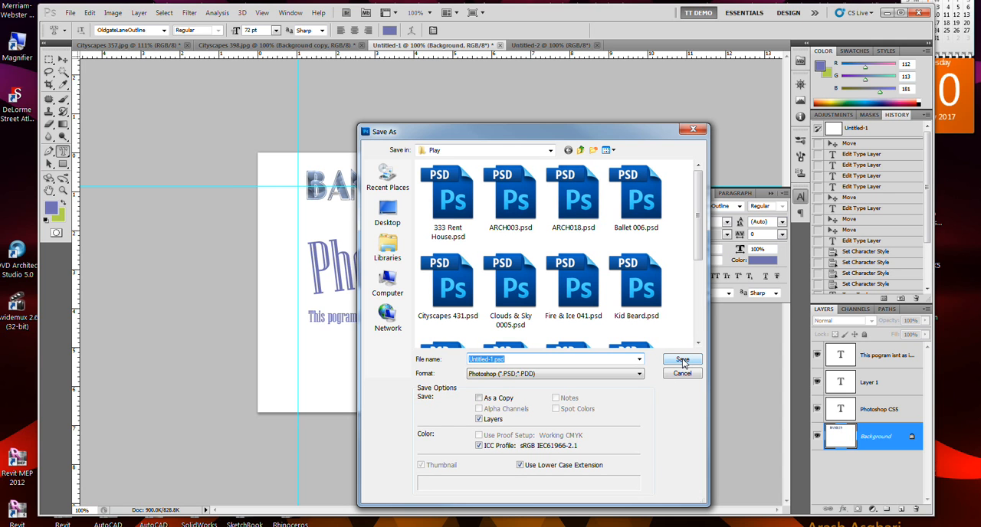
type("U1")
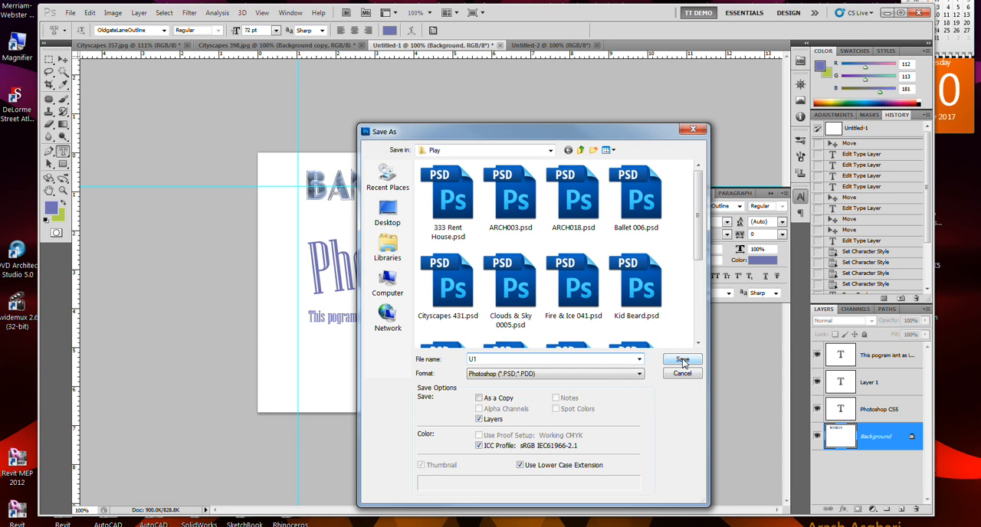
left_click(682, 360)
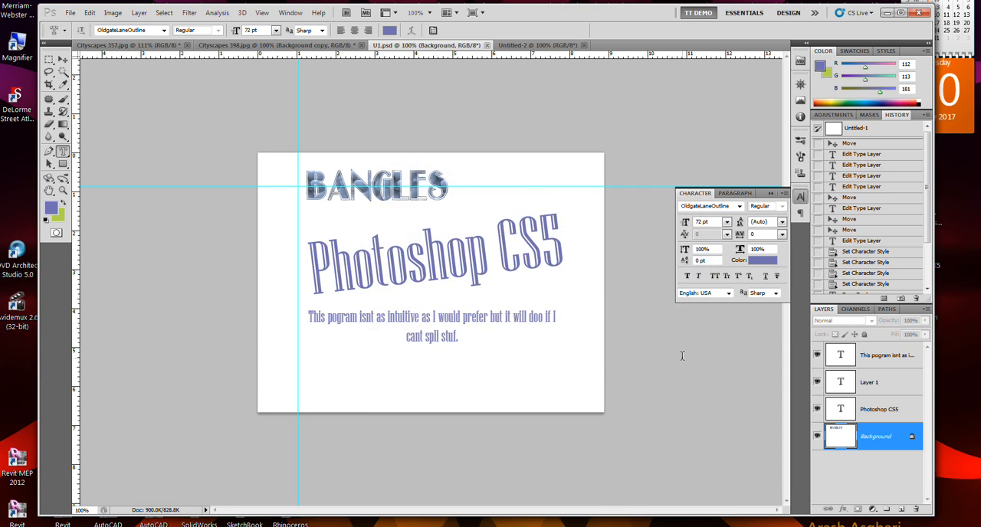
left_click(513, 331)
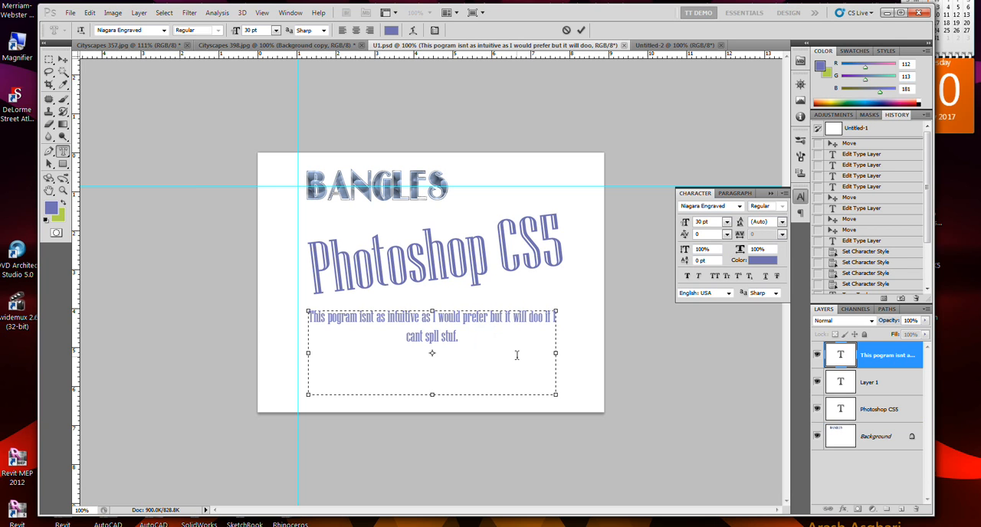
key("ctrl+Return")
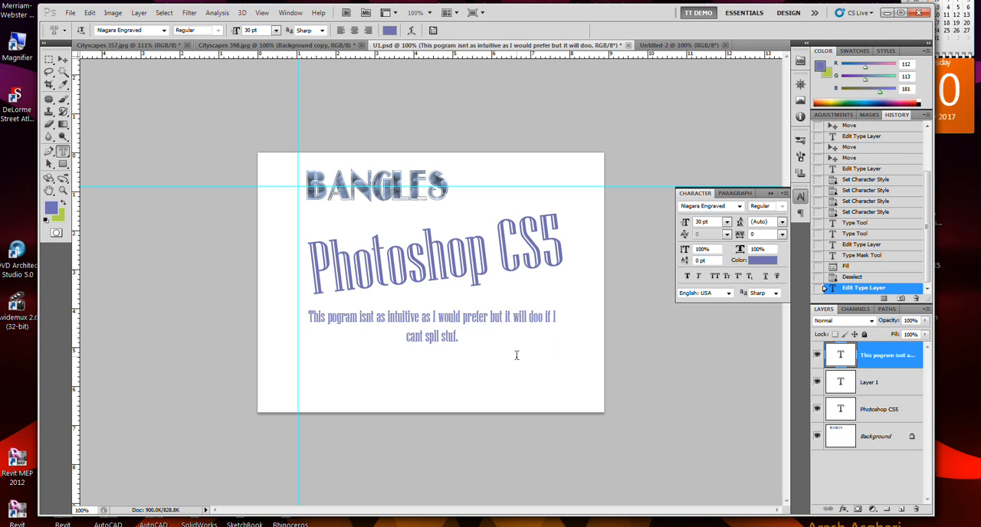
left_click(502, 344)
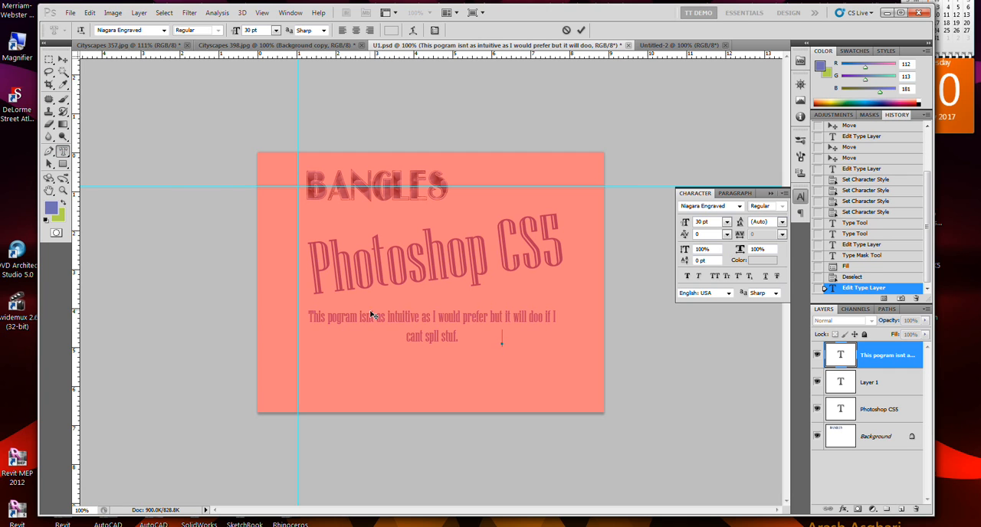
key("q")
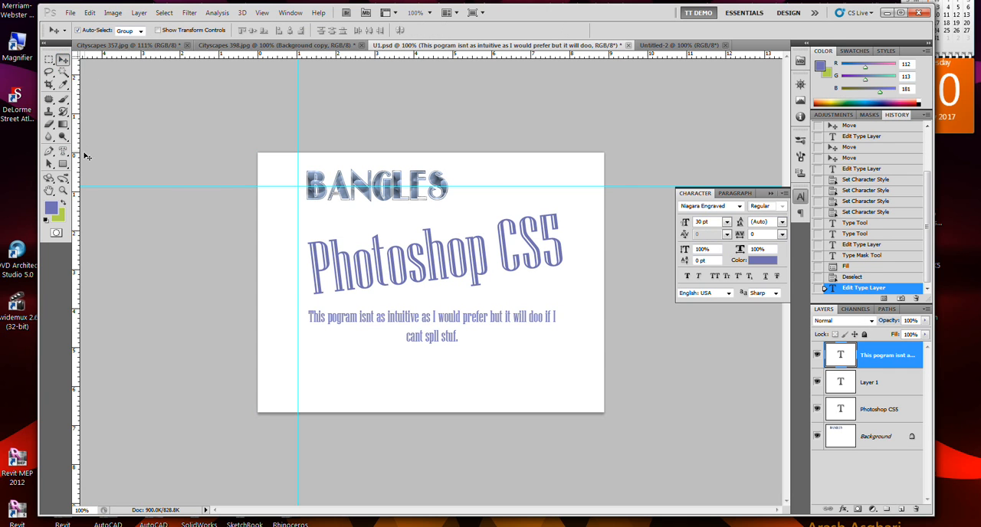
Paste the clipboard text at the end of the paragraph below the Photoshop CS5 title and commit the edit.
left_click(63, 151)
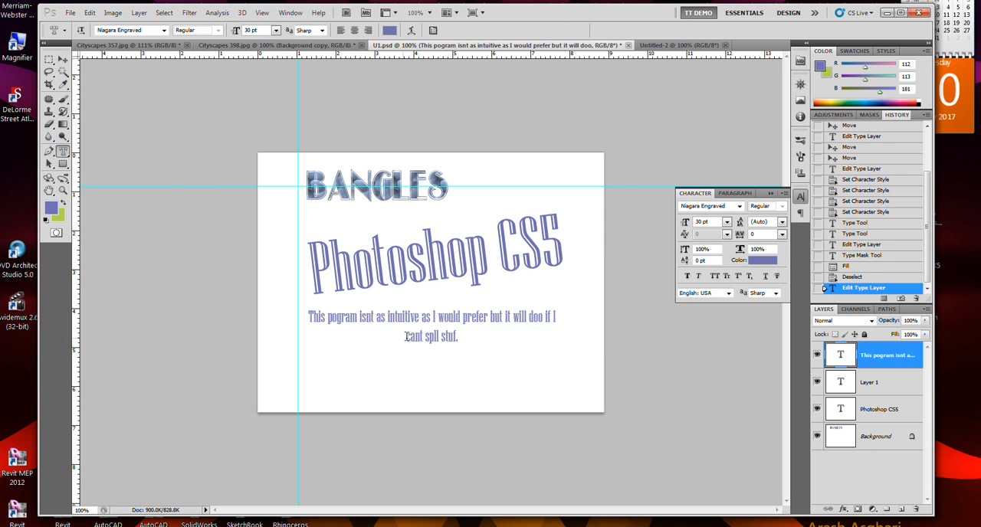
left_click(465, 341)
left_click(481, 353)
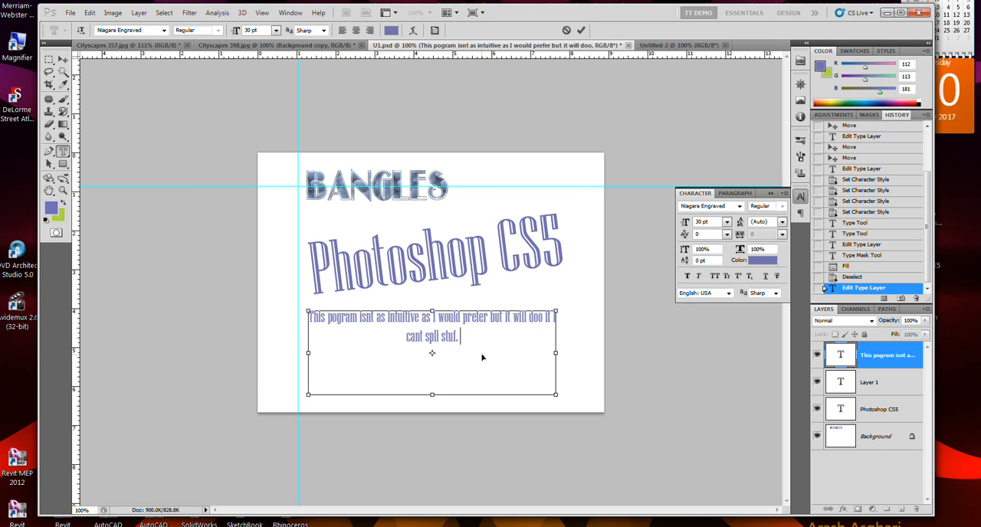
type("Do a Hail Marry on the Worxwell Catalog.  If marcus isn't interested, send out your catalots to suitors and see if you can get lucky with selling IP.  Inform them you have 1 year to get")
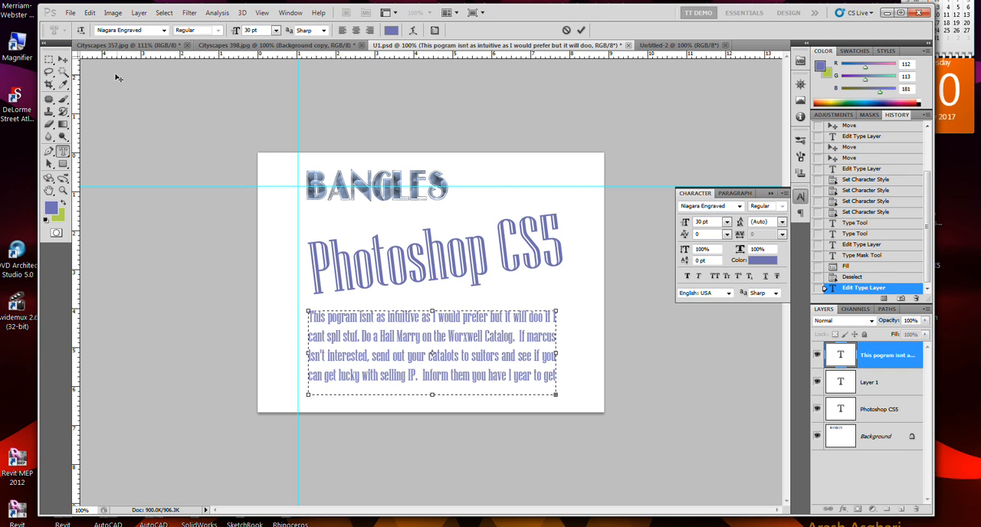
left_click(63, 61)
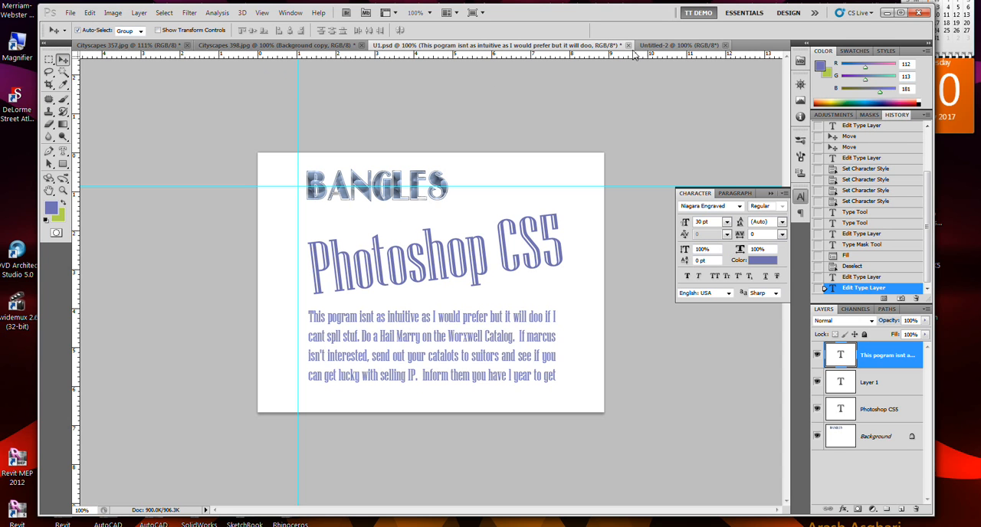
Float U1.psd and Untitled-2 side by side and copy U1's paragraph text layer into Untitled-2.
left_click_drag(590, 48, 289, 61)
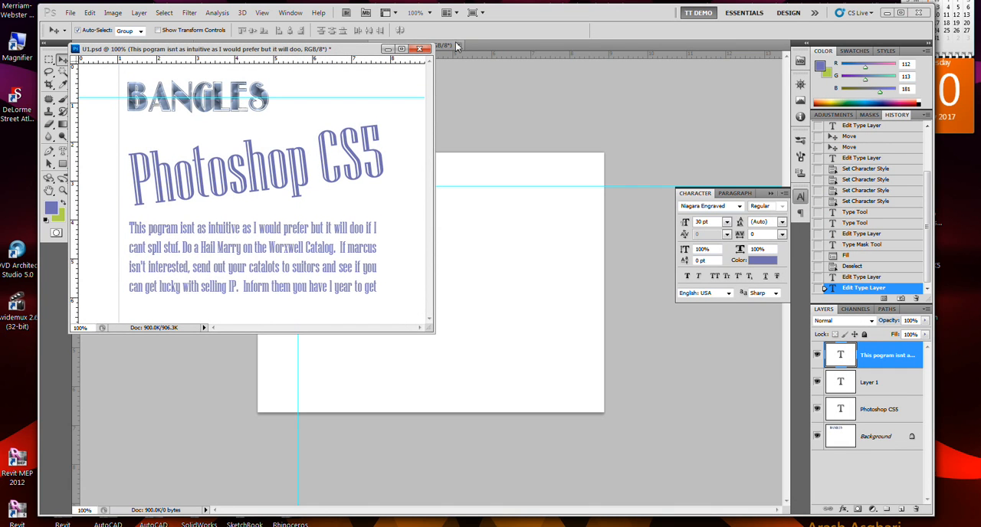
left_click_drag(450, 46, 517, 61)
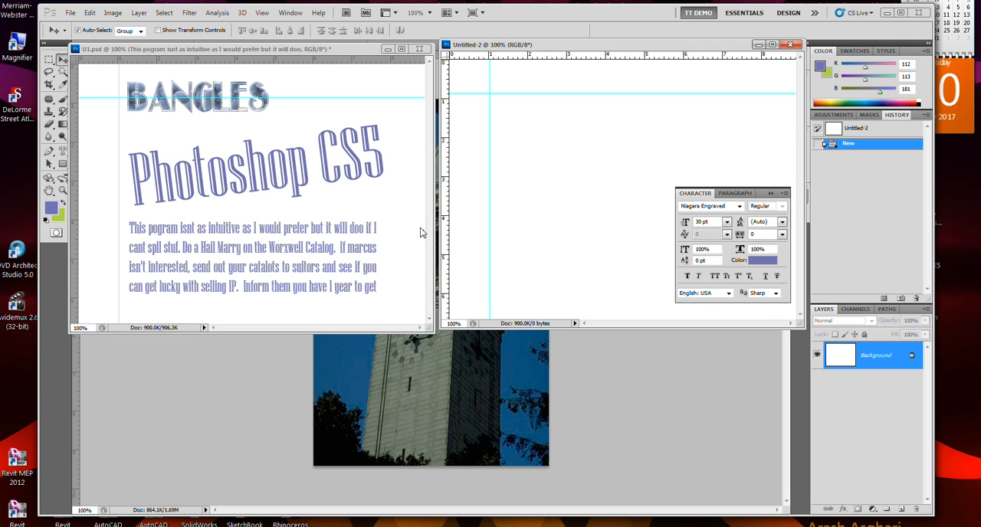
left_click(317, 85)
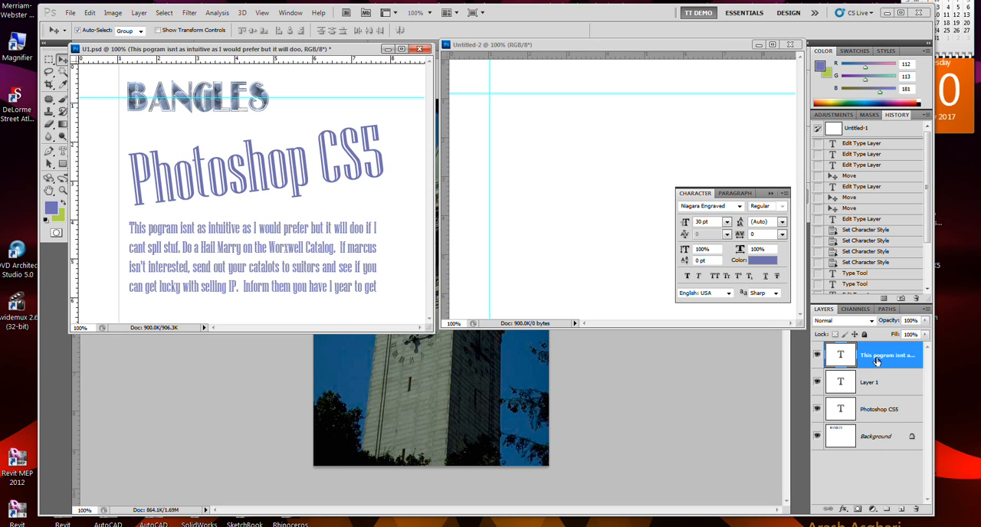
left_click_drag(876, 361, 605, 204)
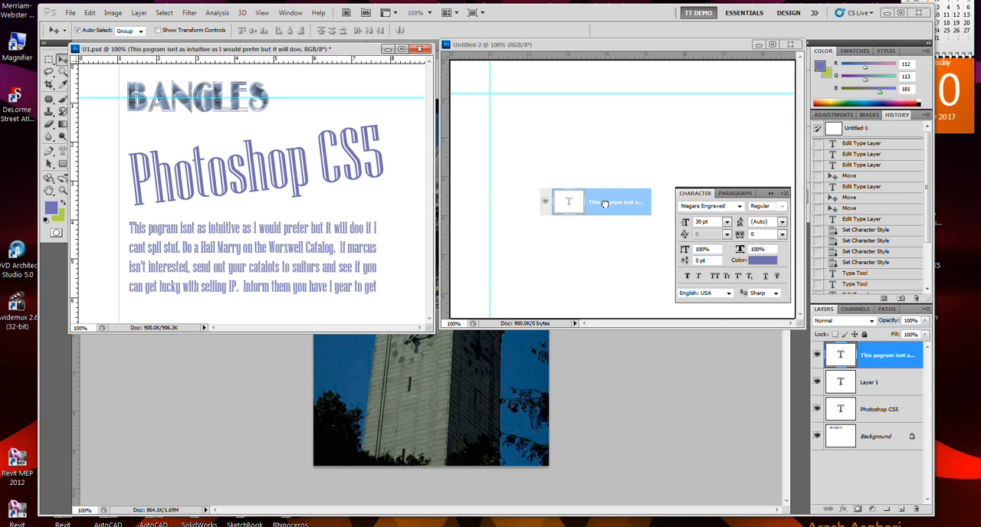
left_click_drag(604, 204, 605, 207)
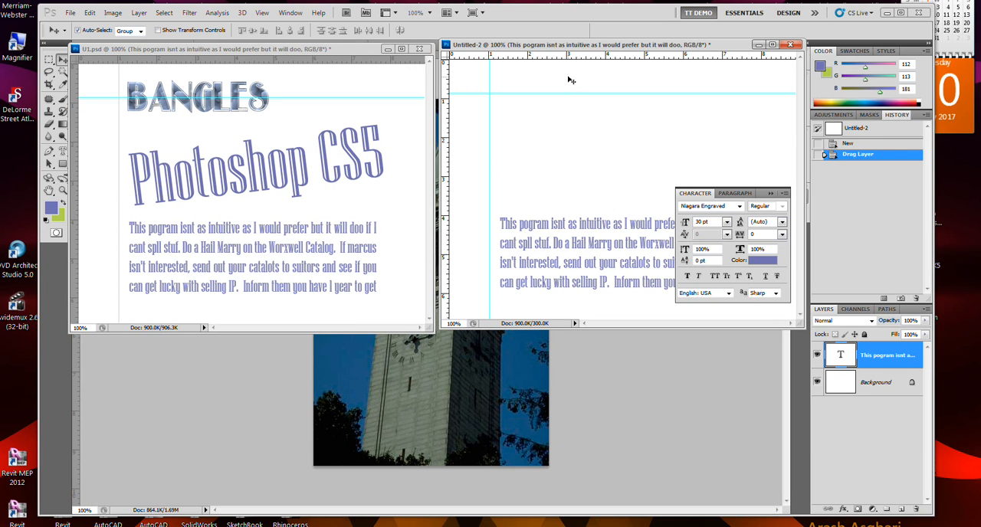
left_click(560, 118)
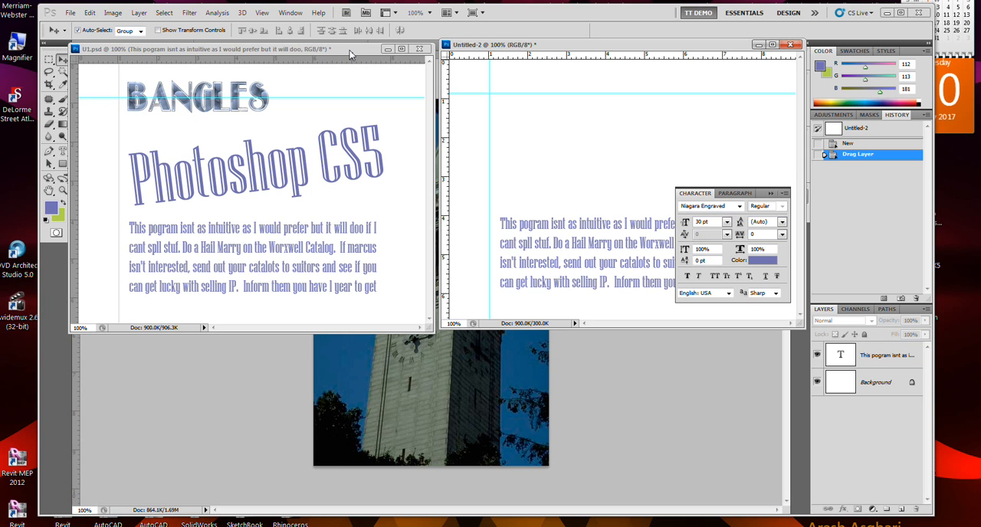
Dock the floating U1.psd and Untitled-2 windows back among the tabbed documents.
left_click(400, 50)
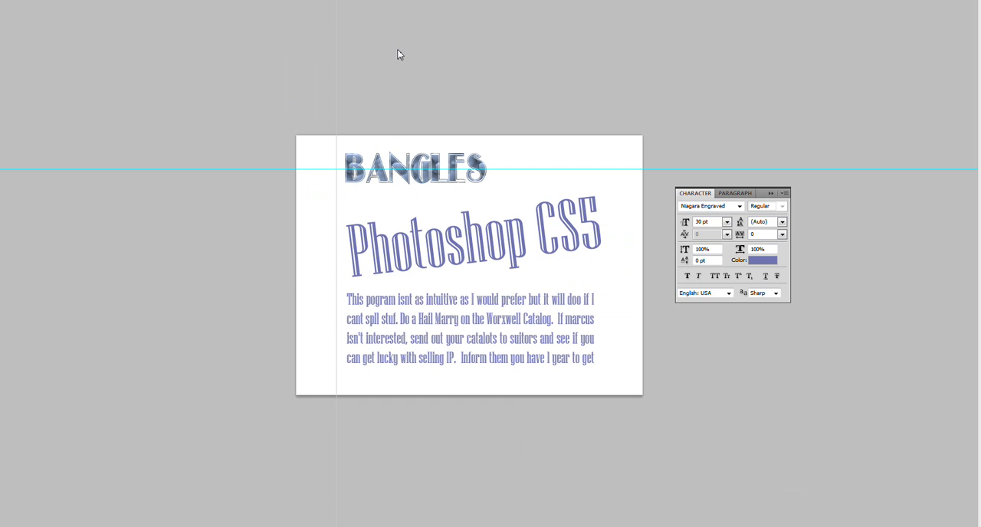
left_click(956, 1)
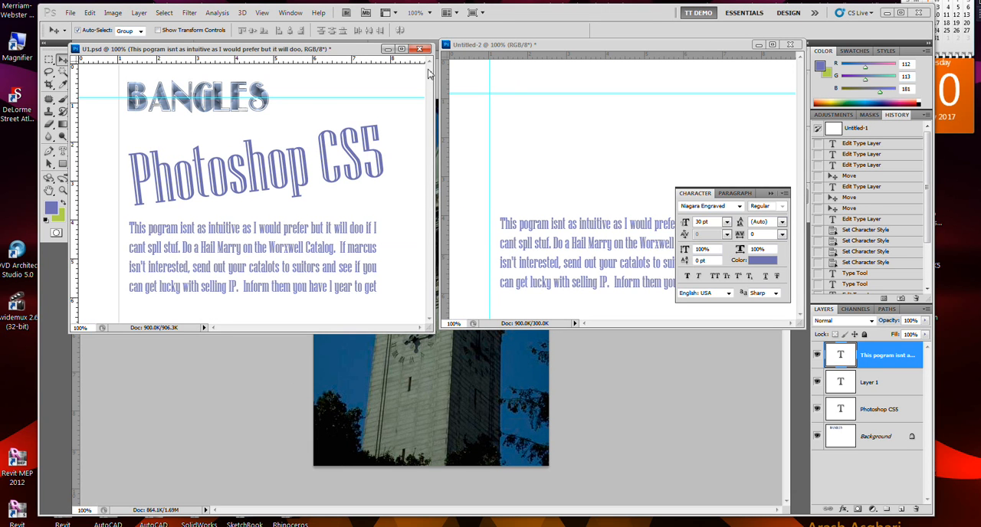
left_click_drag(350, 52, 385, 56)
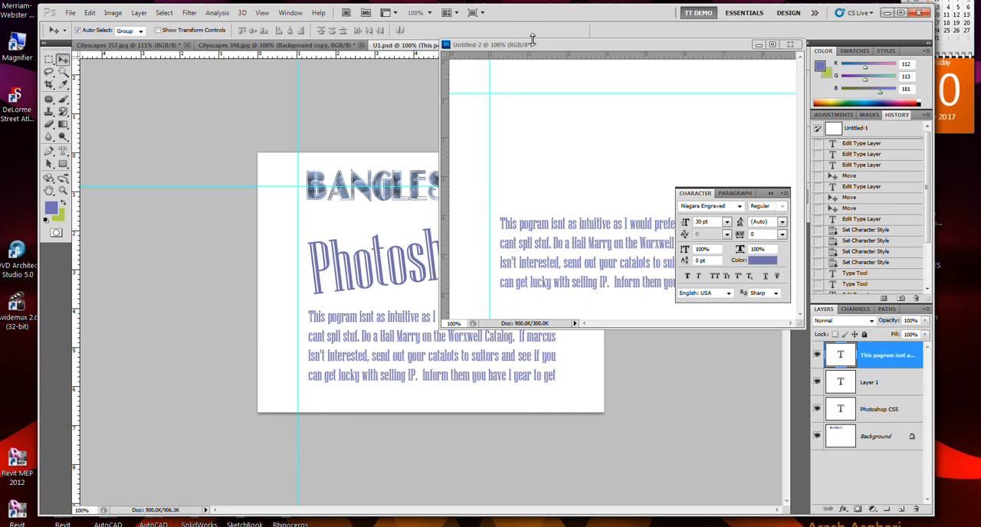
mouse_move(549, 45)
left_mouse_down()
mouse_move(538, 71)
mouse_move(552, 62)
mouse_move(549, 46)
left_mouse_up()
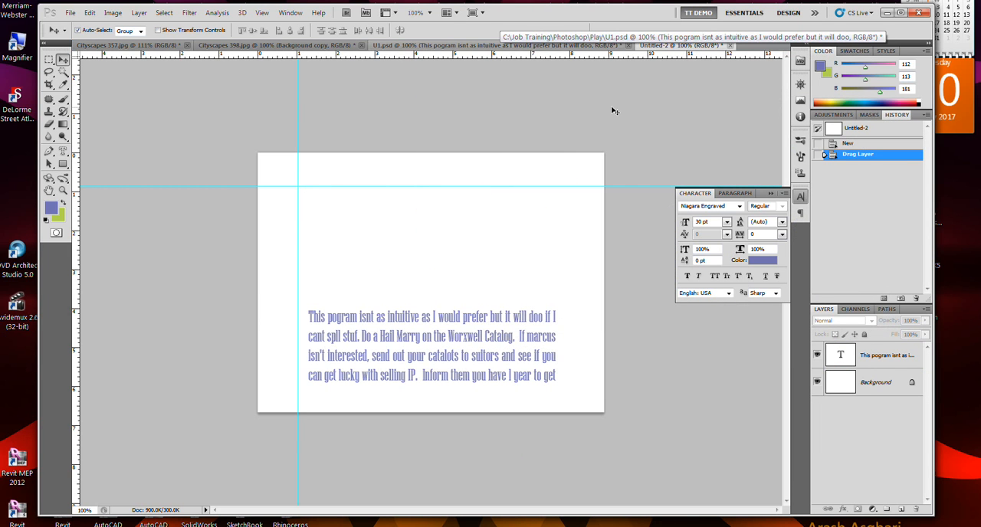
Save the Untitled-2 document as U2 in Photoshop format in the Play folder, keeping its layers.
left_click(70, 13)
left_click(104, 195)
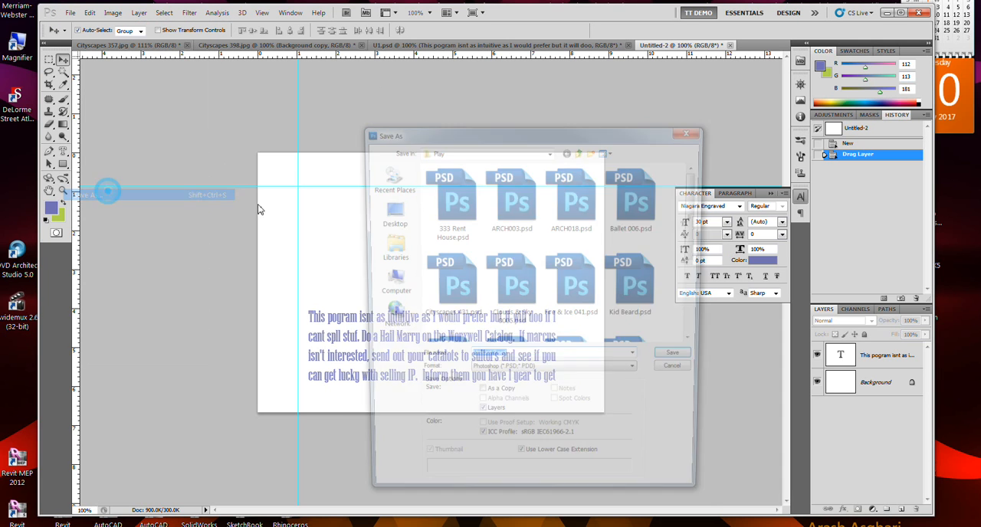
type("U")
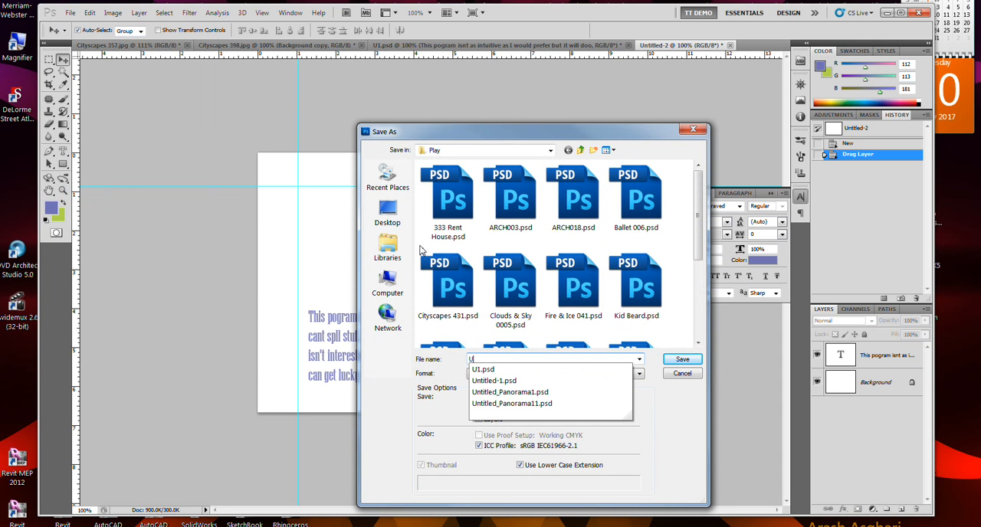
type("2")
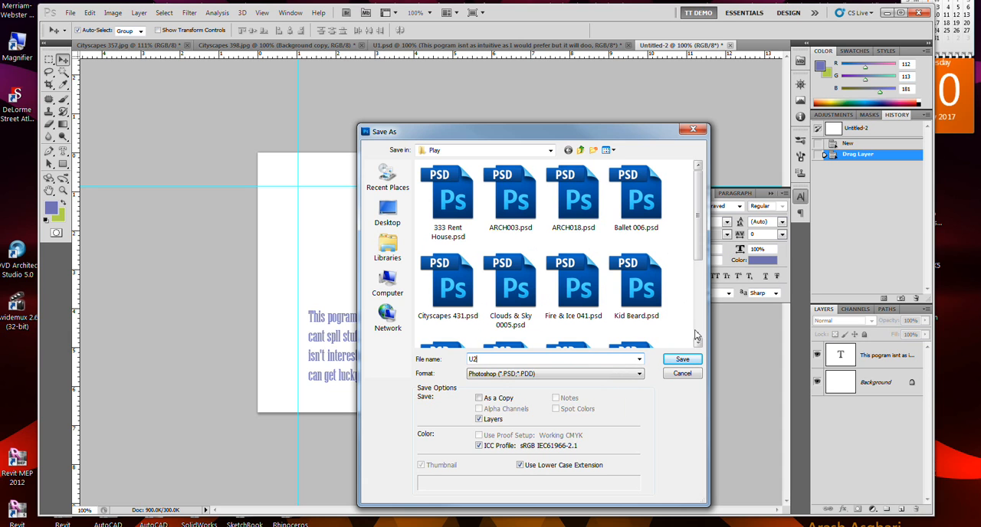
left_click(682, 358)
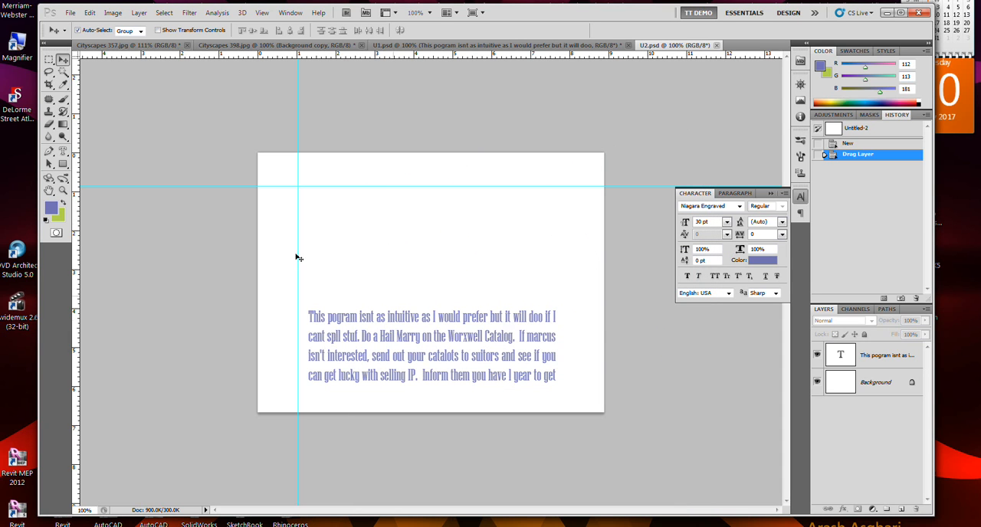
Resize the paragraph's text box in U2 from its corner, reflowing the 30 pt text until the whole paragraph fits.
left_click(61, 152)
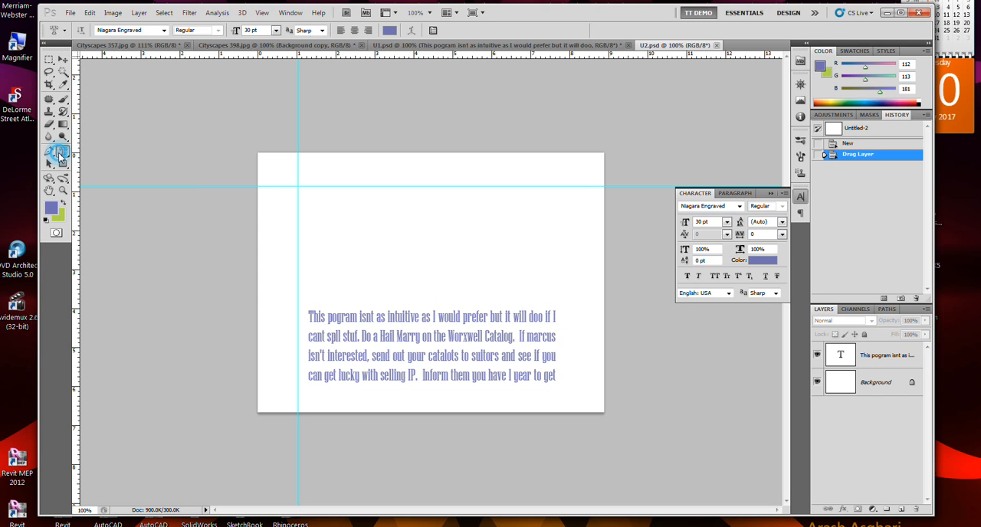
left_click(447, 317)
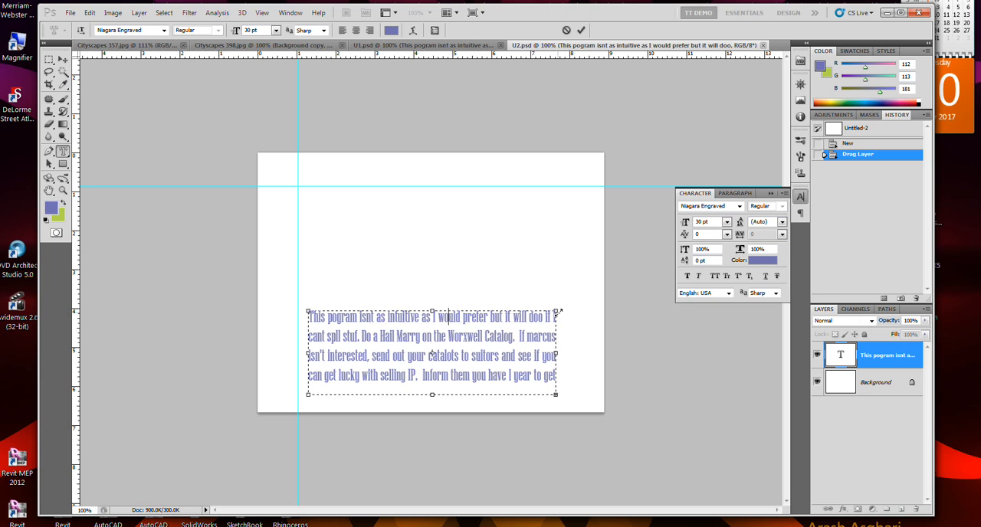
left_click_drag(557, 313, 584, 265)
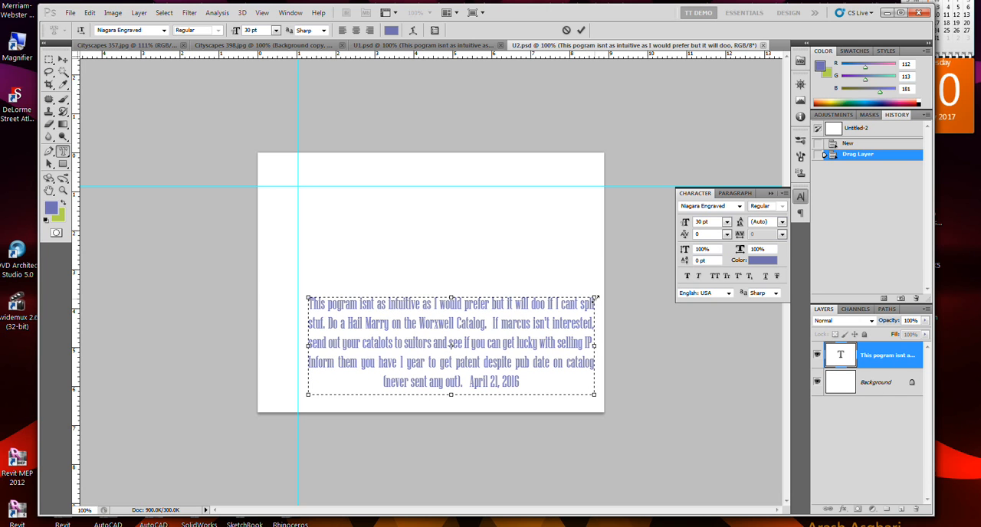
left_click_drag(596, 297, 485, 345)
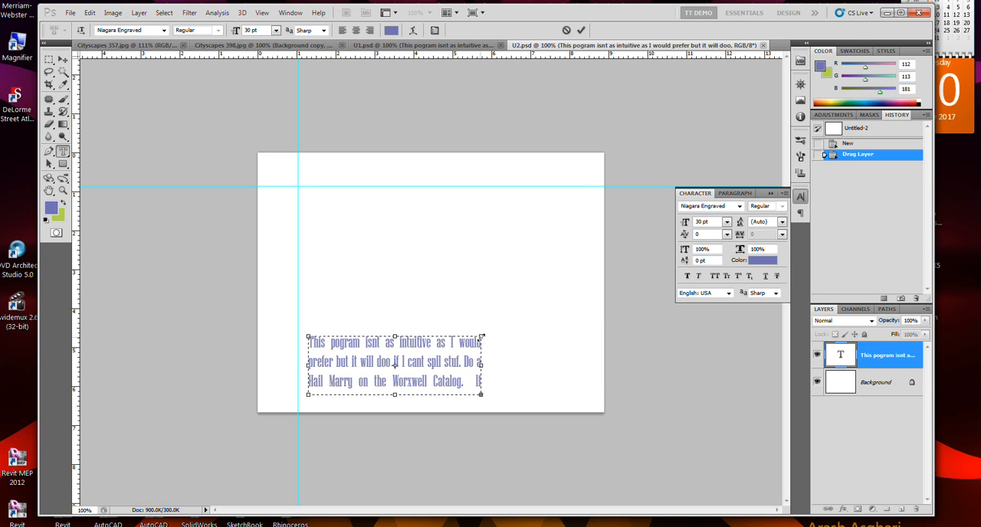
left_click_drag(481, 335, 567, 263)
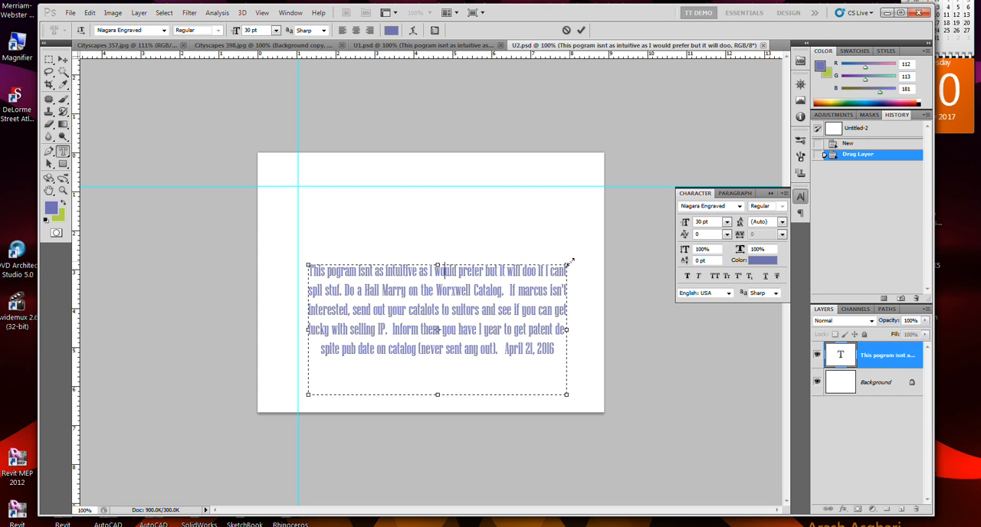
left_click_drag(571, 261, 584, 247)
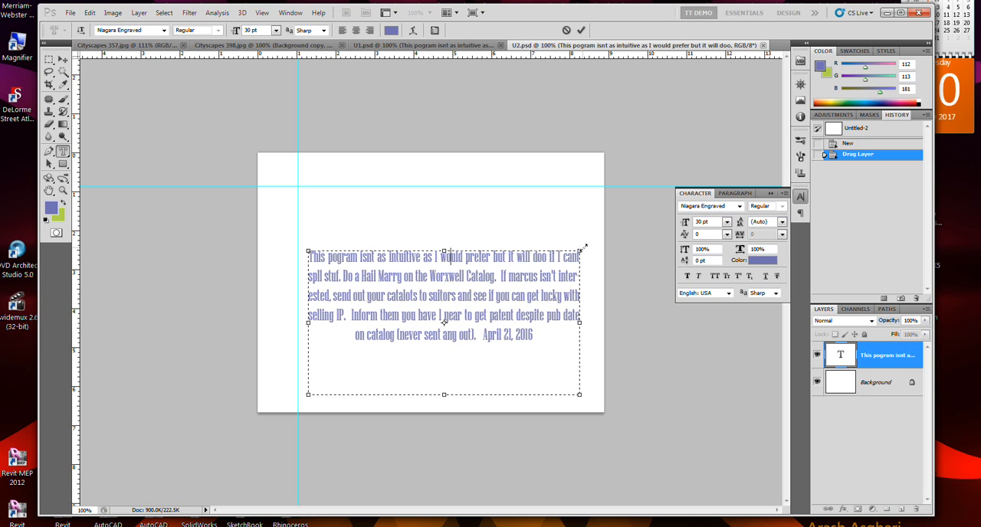
Scale the paragraph's text together with its box to 21.57 pt, narrow the box and commit the edit.
left_click_drag(584, 247, 514, 323)
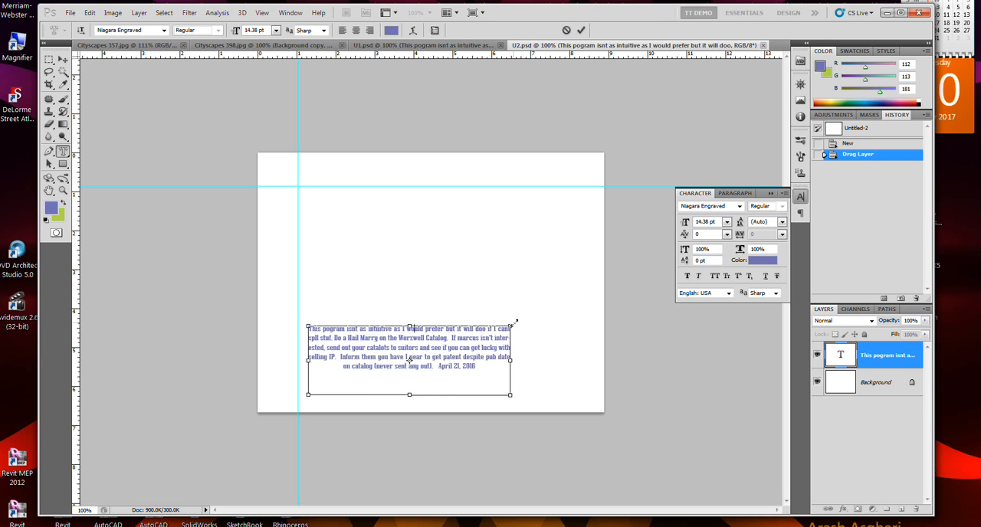
left_click_drag(512, 325, 527, 290)
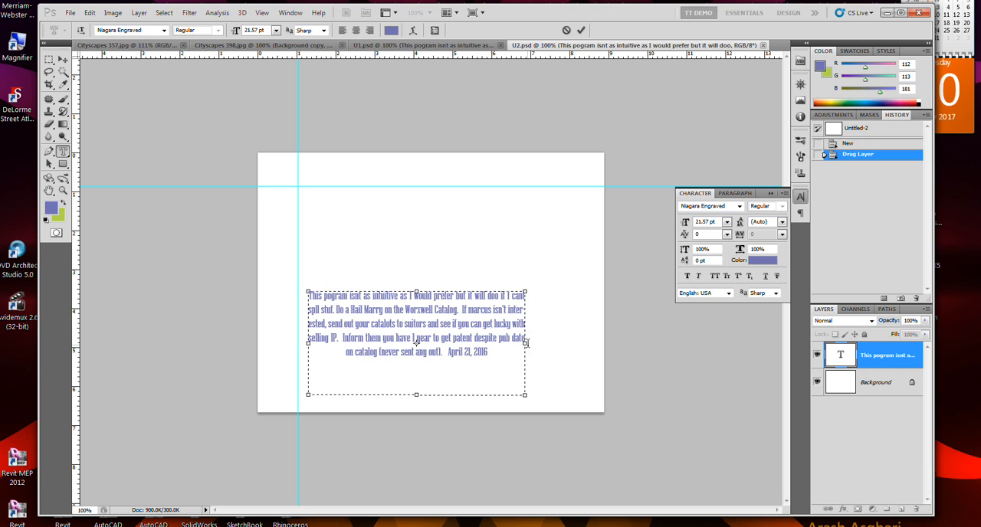
left_click_drag(525, 343, 480, 343)
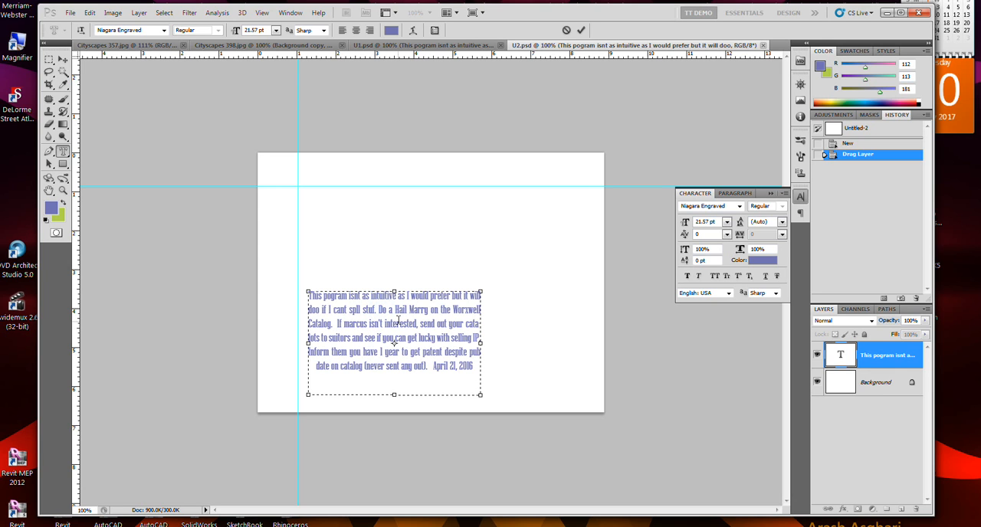
key("ctrl+Return")
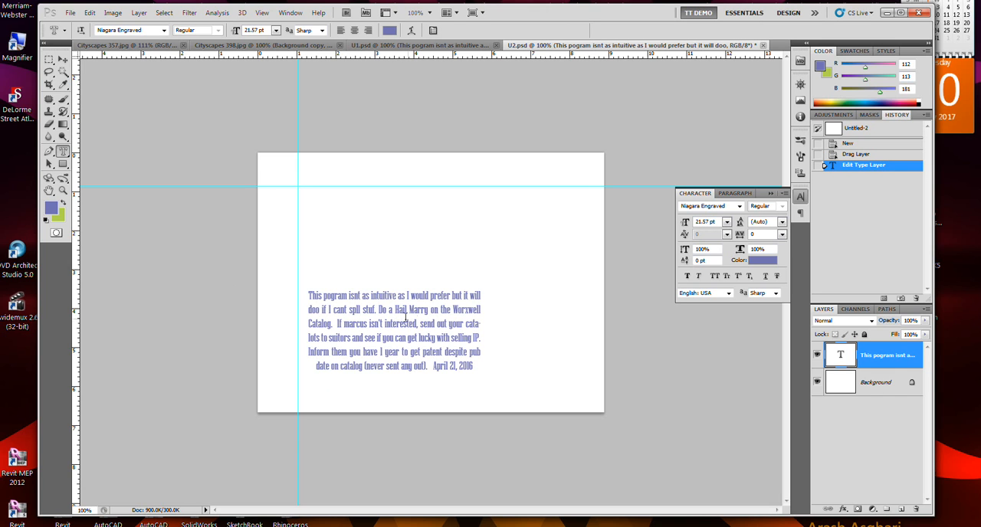
Insert extra spaces between "stuf." and "Do a Hail Marry" in the paragraph and commit the edit.
left_click(379, 310)
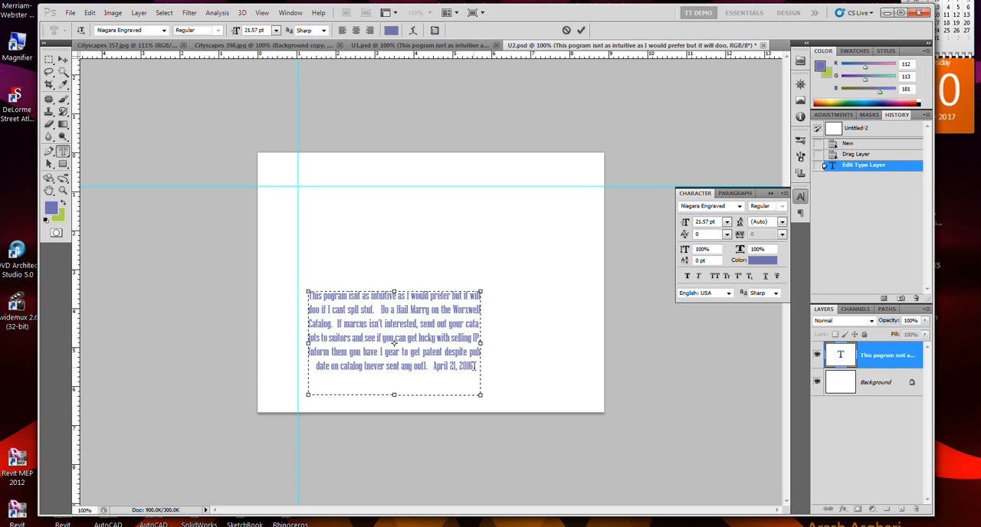
key("ctrl+Return")
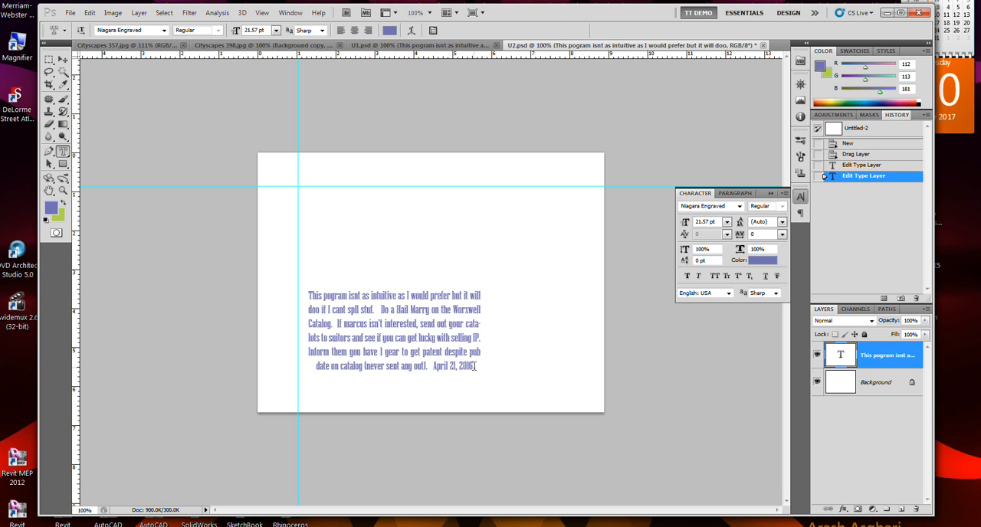
left_click(384, 312)
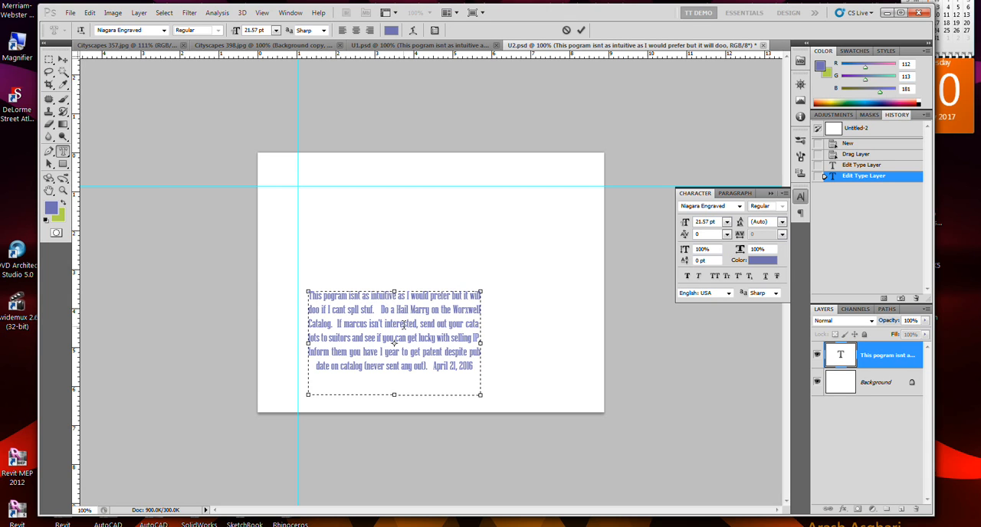
key("ctrl+Return")
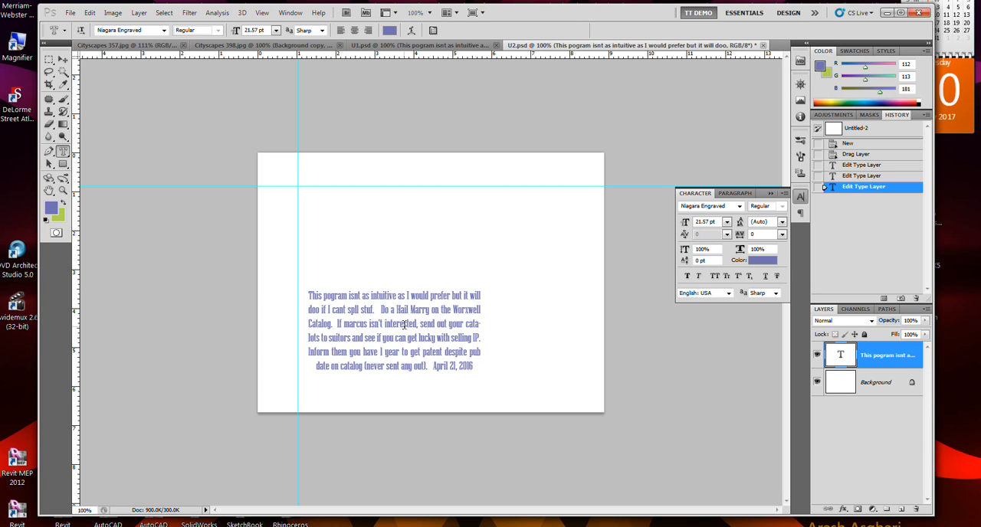
Left-align the paragraph text and widen its text box.
left_click(378, 311)
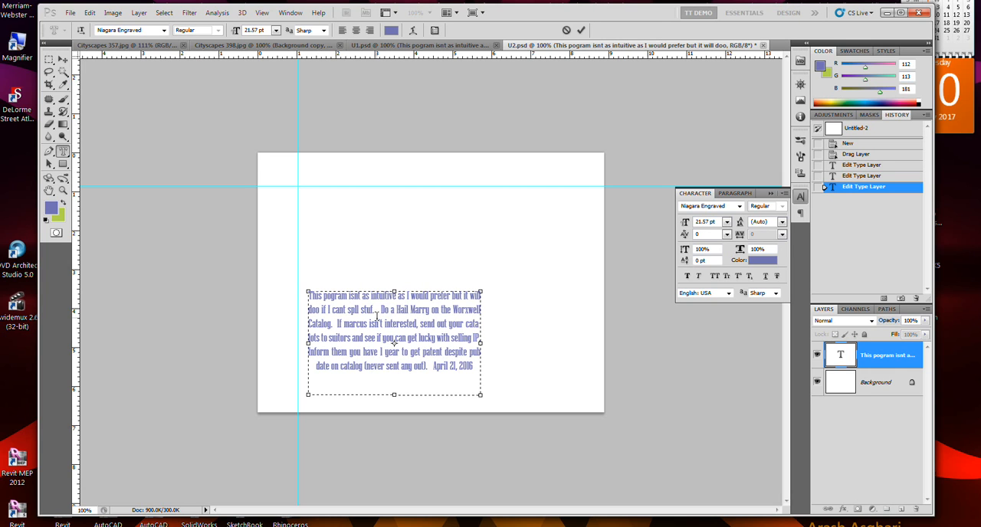
left_click(381, 313)
left_click(736, 194)
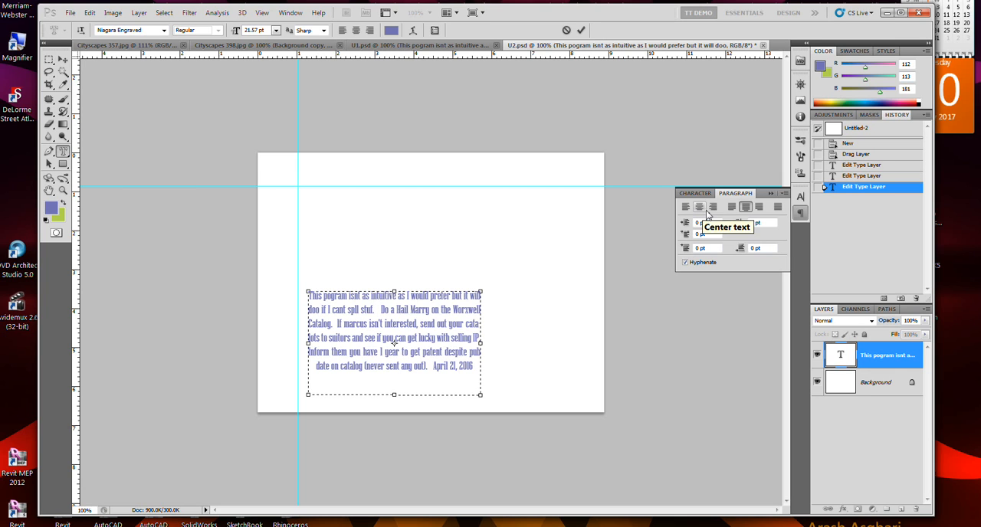
left_click(704, 213)
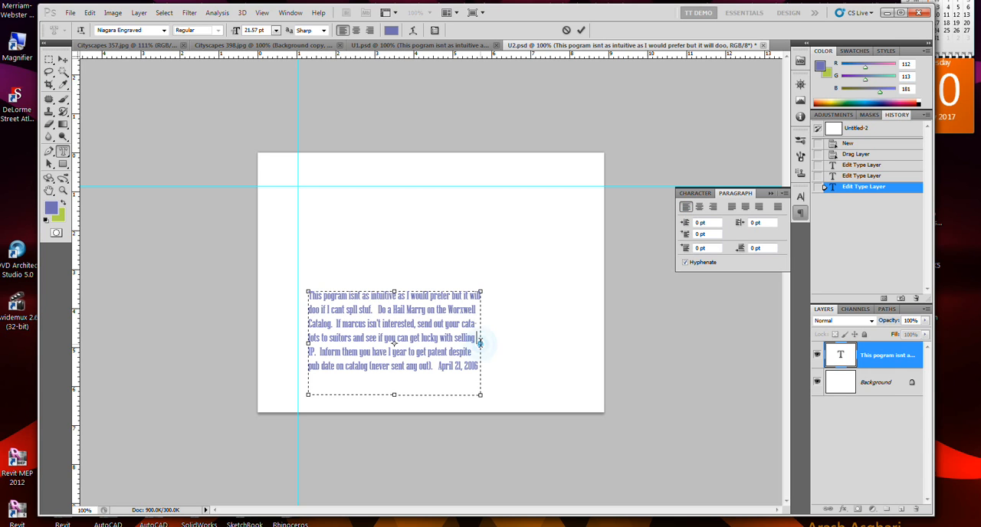
left_click_drag(480, 342, 512, 342)
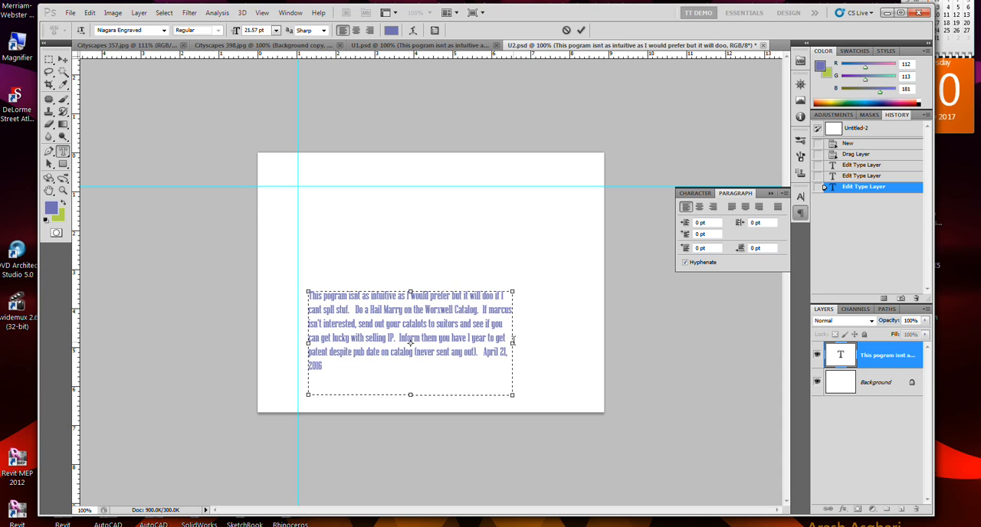
Try centred, right-aligned, justify-last-centred and justify-all alignment on the paragraph text.
left_click(700, 208)
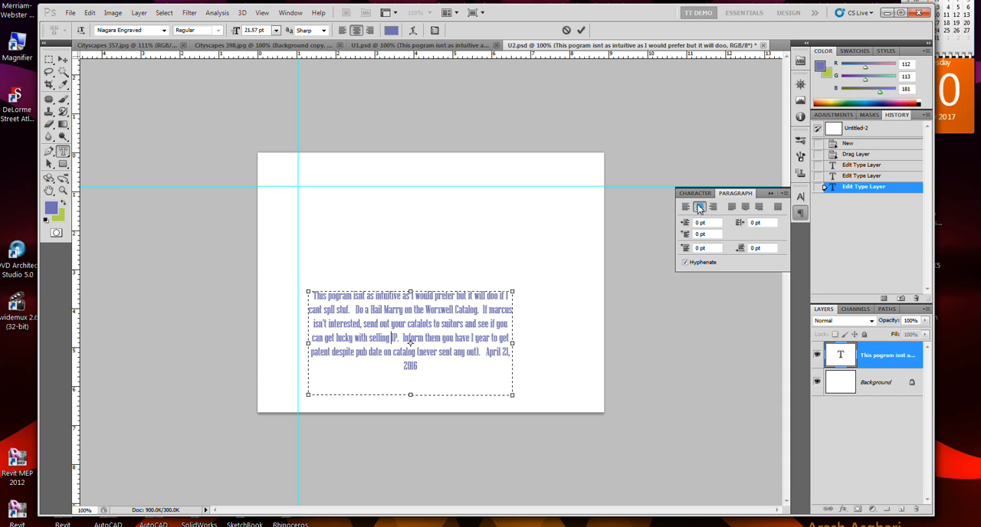
left_click(713, 207)
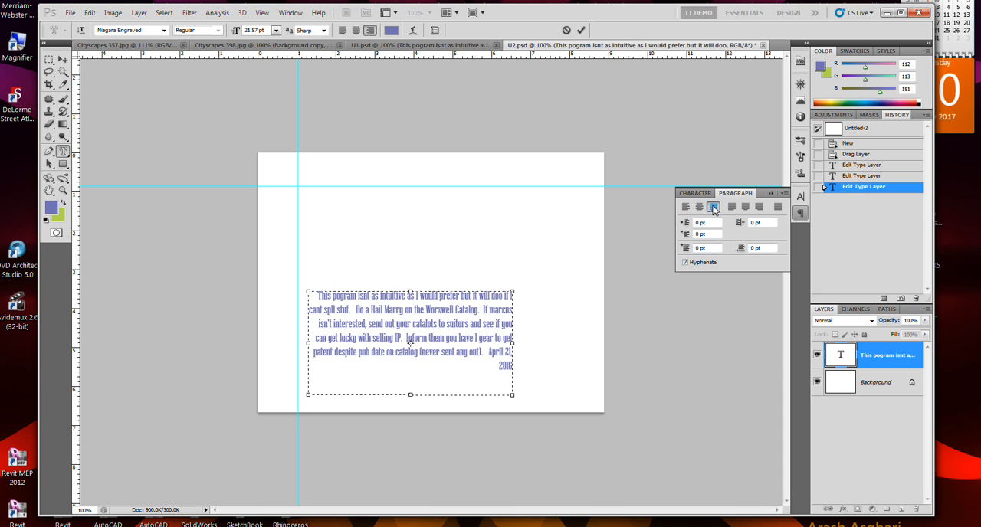
left_click(745, 208)
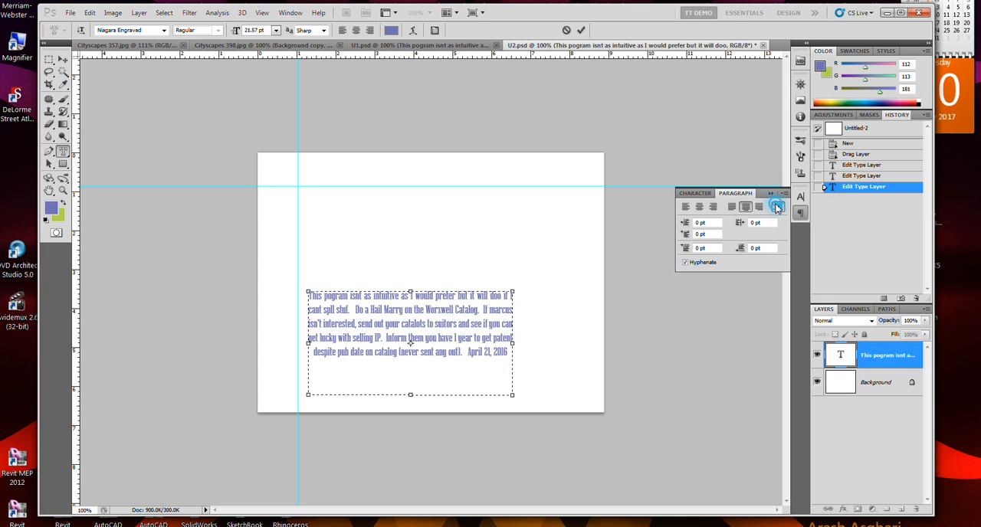
left_click(777, 208)
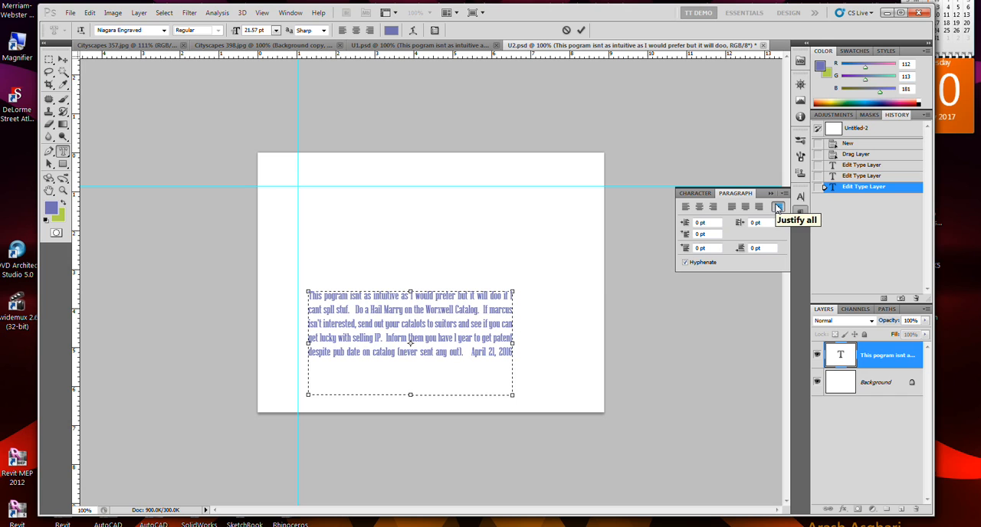
left_click(748, 208)
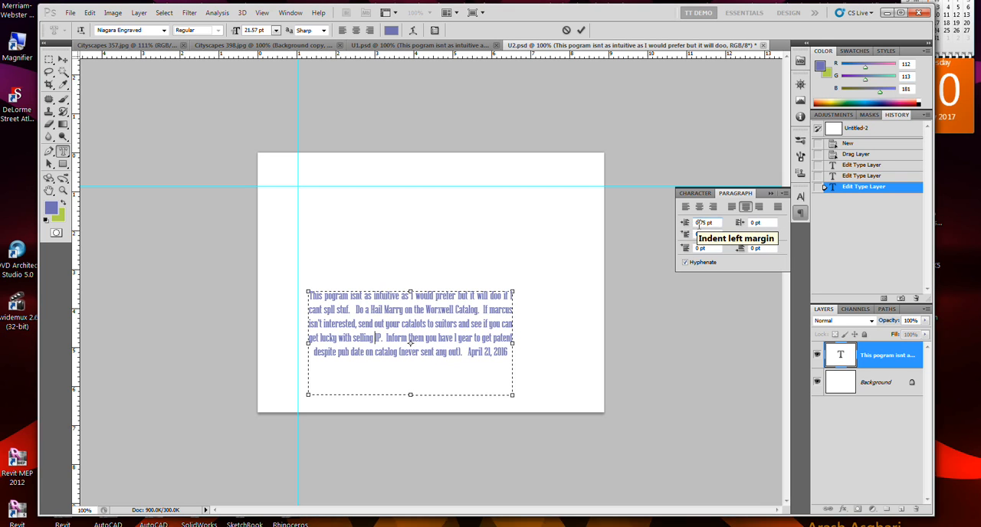
Left-align the paragraph and give it a 0.75 pt left indent and an 8.3 pt first-line indent.
left_click_drag(690, 228, 697, 228)
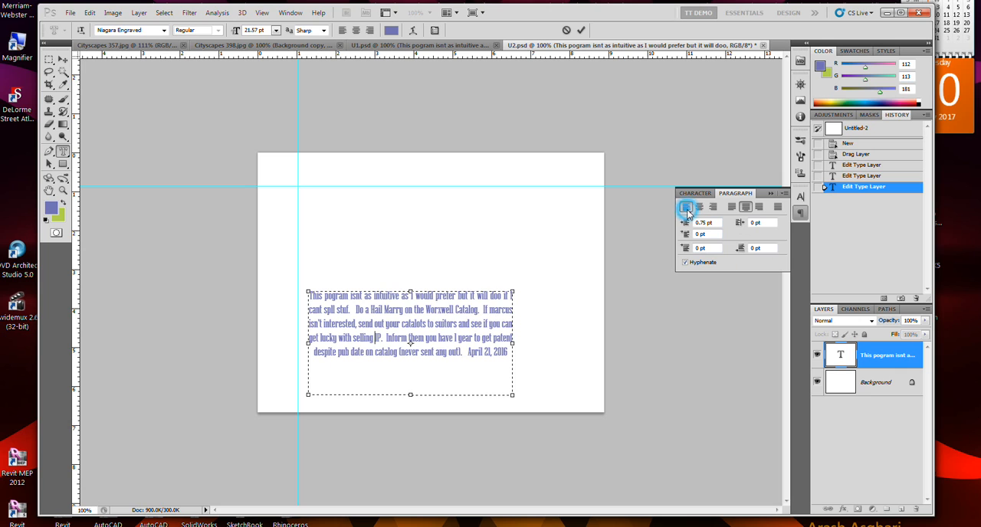
left_click(686, 207)
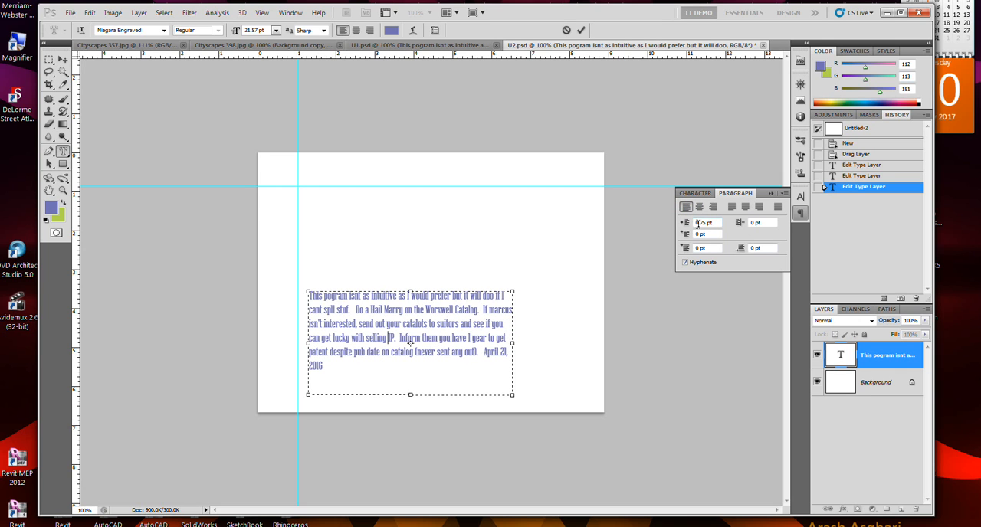
left_click_drag(686, 236, 702, 235)
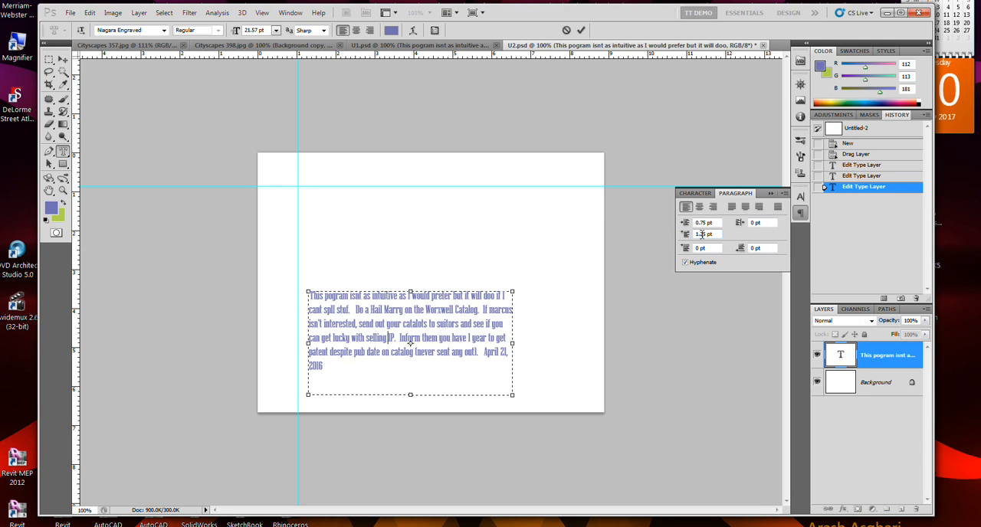
left_click_drag(685, 235, 764, 238)
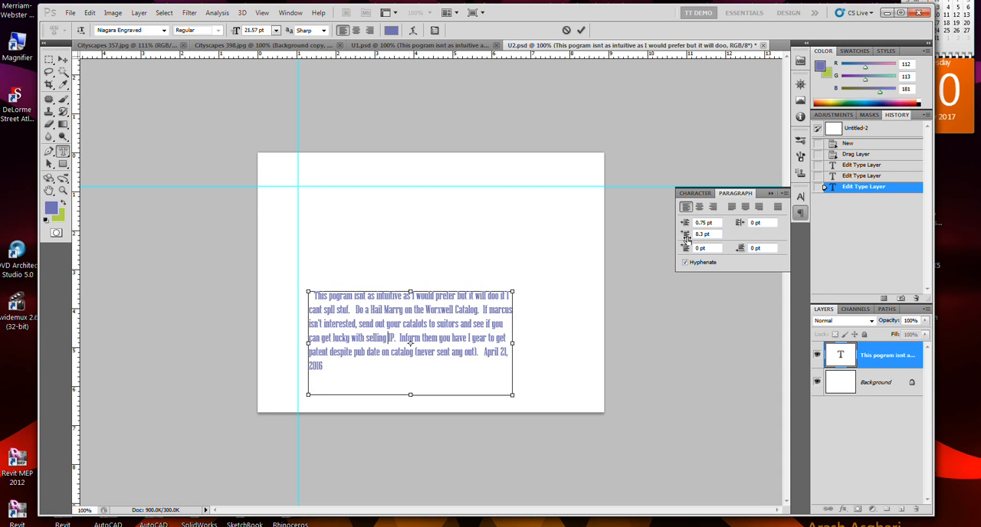
key("ctrl+a")
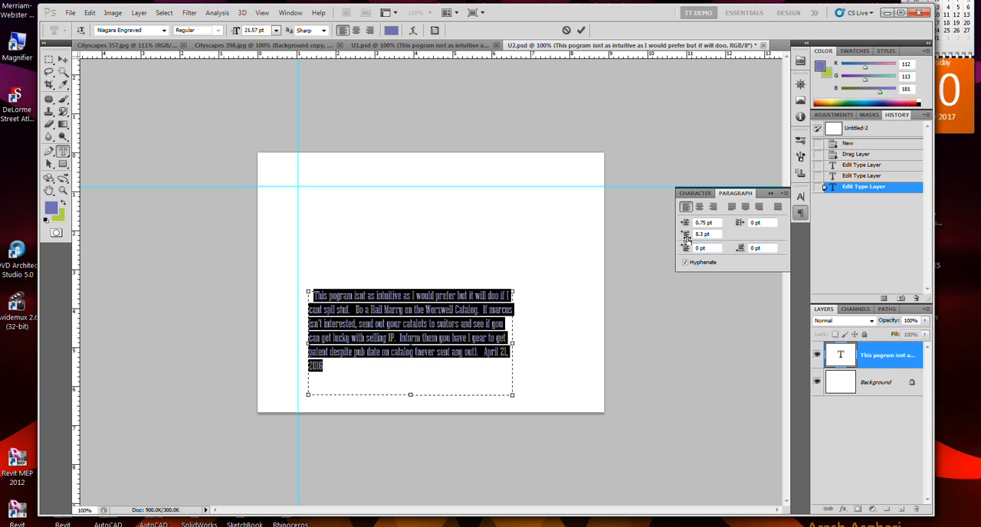
key("ctrl")
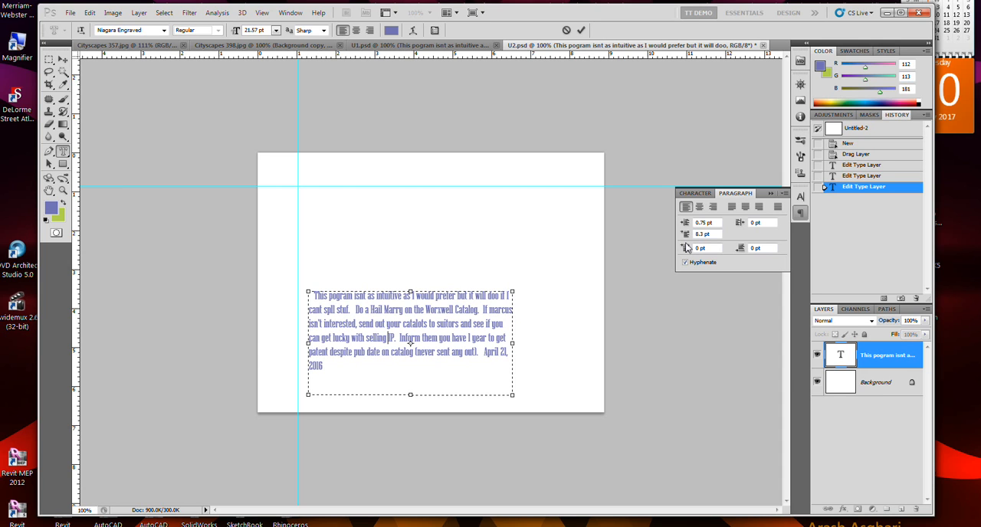
Set the paragraph's left margin indent to 15.8 pt and its first-line indent to 0 pt.
left_click(686, 224)
left_click_drag(686, 227, 786, 31)
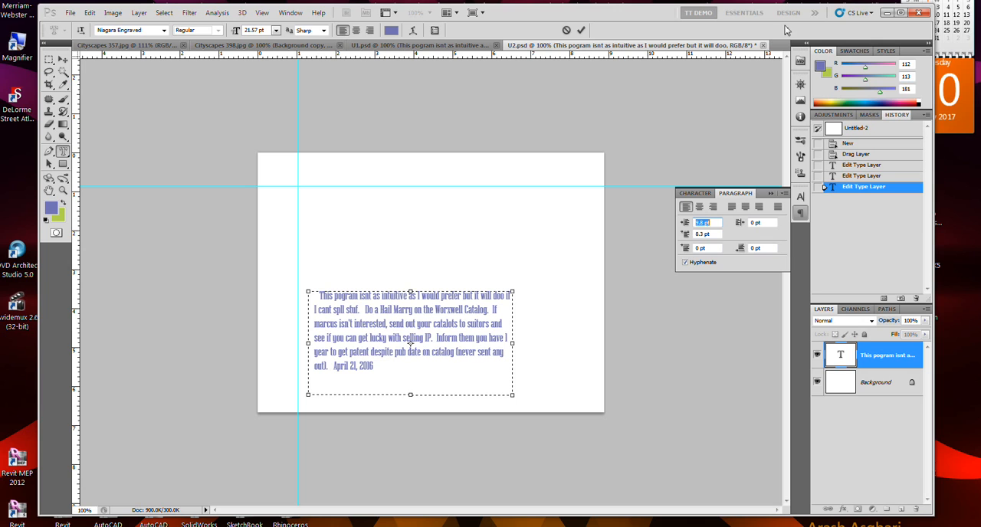
left_click_drag(687, 227, 753, 219)
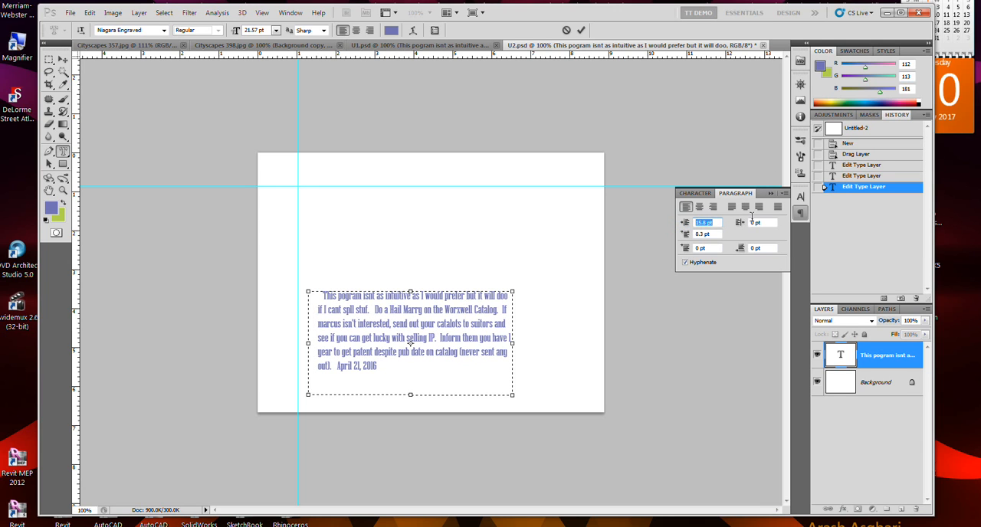
left_click_drag(686, 238, 627, 238)
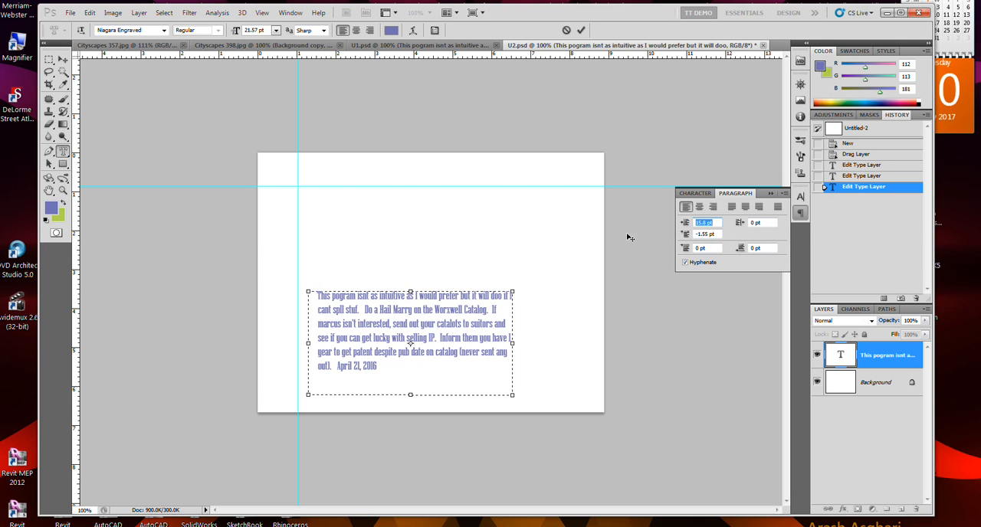
double_click(705, 236)
type("0")
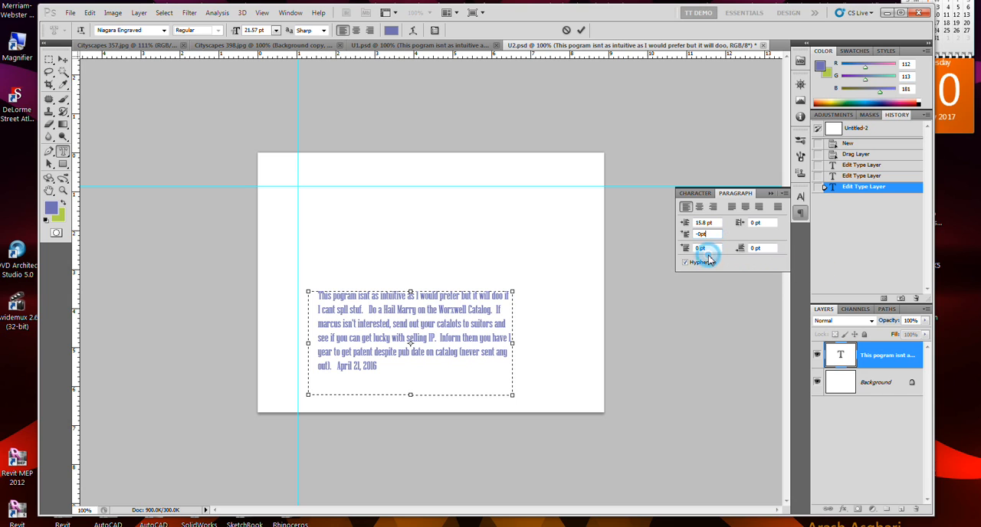
left_click(709, 248)
Try a 48% vertical scale, -7 pt baseline shift and 79% horizontal scale while the paragraph is in edit mode with nothing selected.
left_click(698, 194)
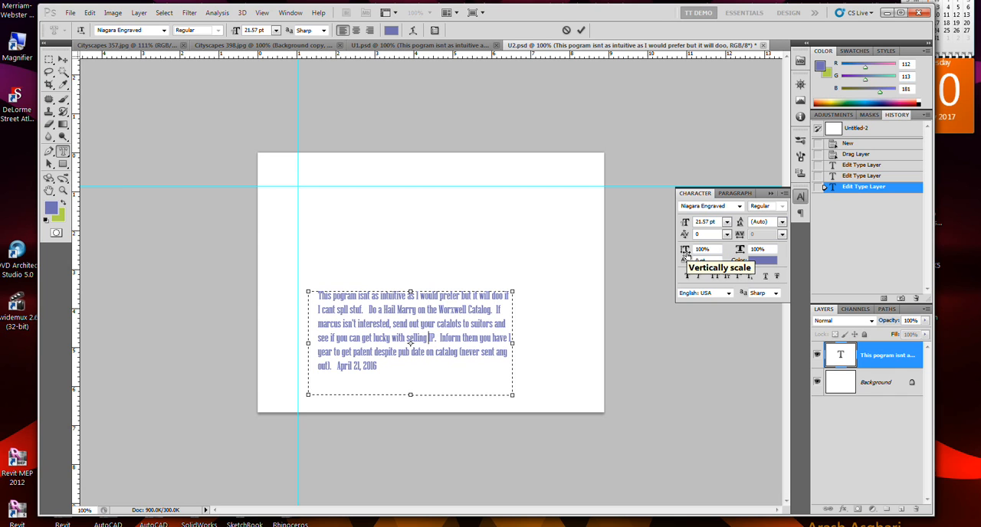
left_click_drag(686, 252, 672, 354)
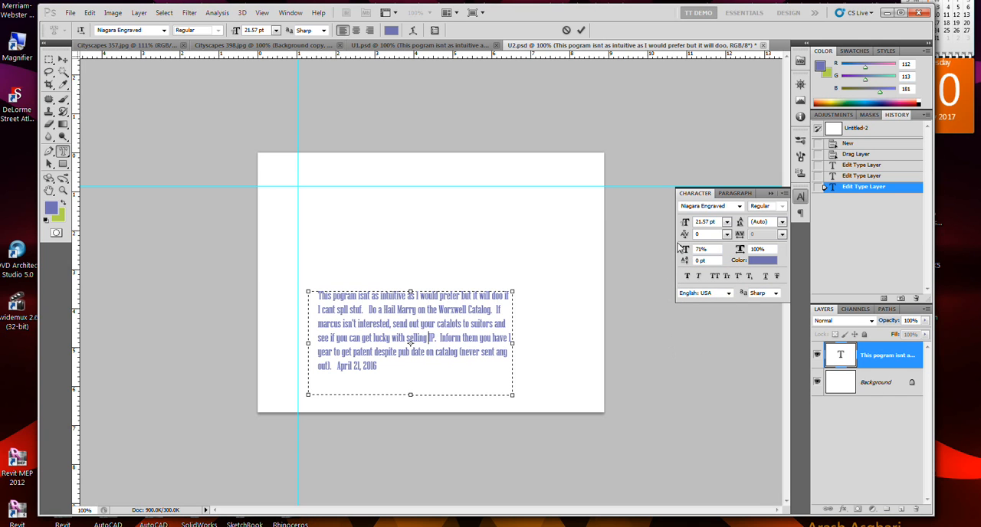
left_click_drag(683, 250, 672, 342)
left_click_drag(683, 261, 679, 311)
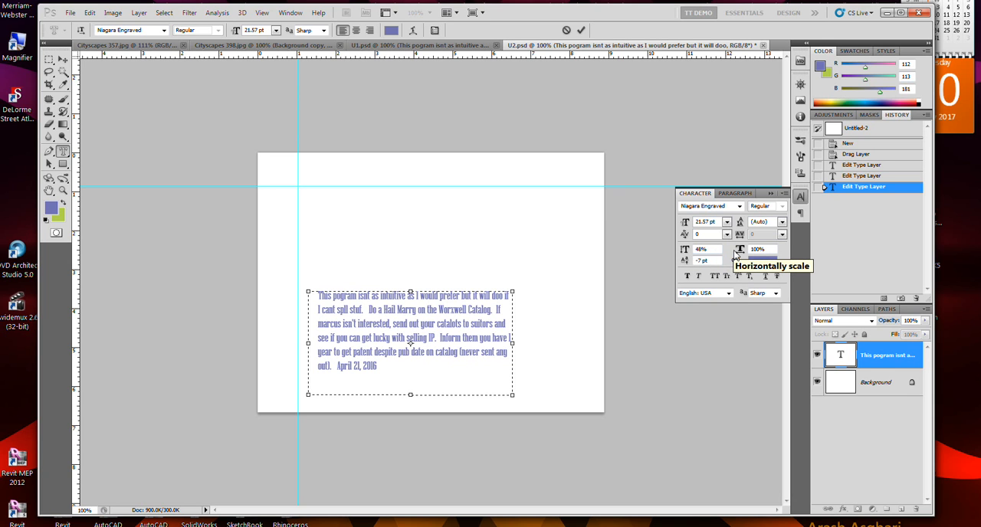
left_click_drag(734, 253, 723, 419)
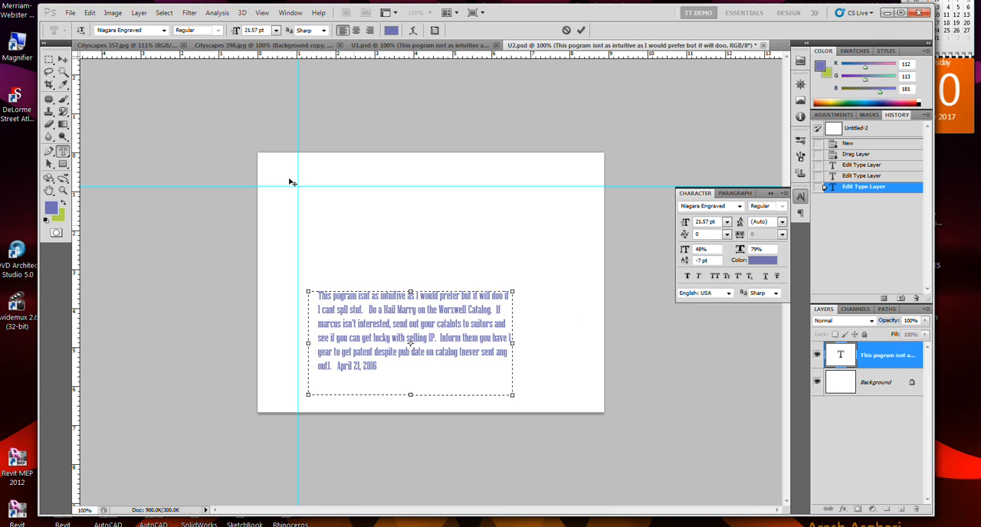
Commit the paragraph edit and set the vertical scale of the whole text layer to 138%.
left_click(63, 59)
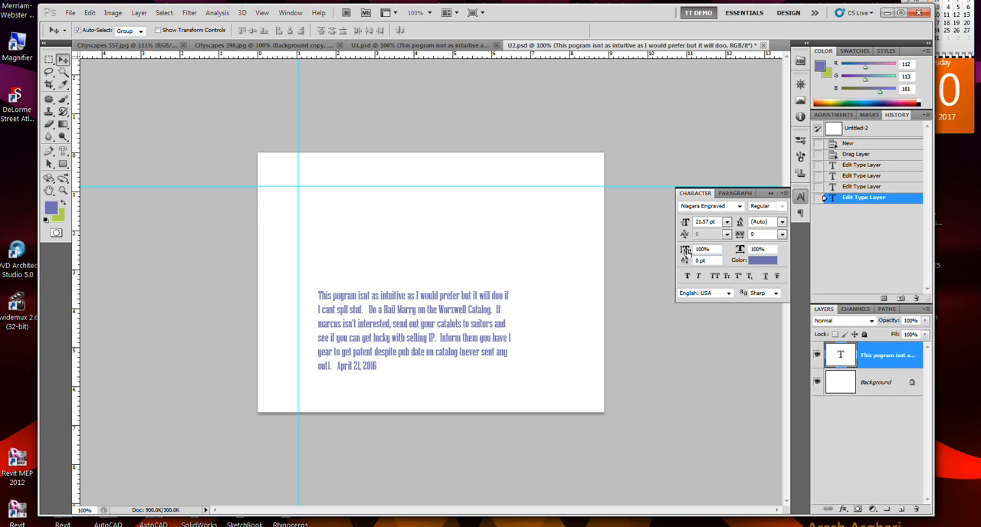
left_click_drag(690, 253, 682, 255)
left_click_drag(676, 413, 663, 523)
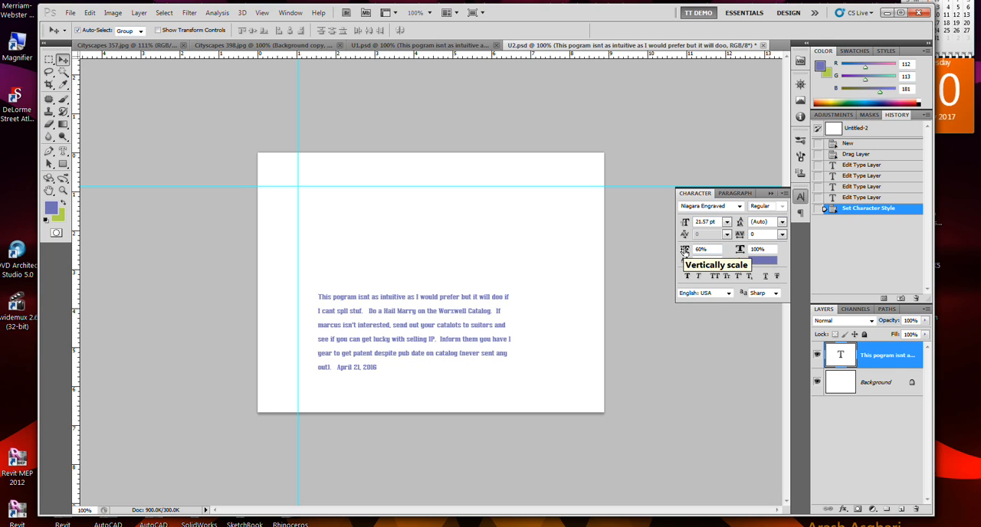
left_click_drag(684, 252, 698, 98)
left_click_drag(685, 251, 701, 69)
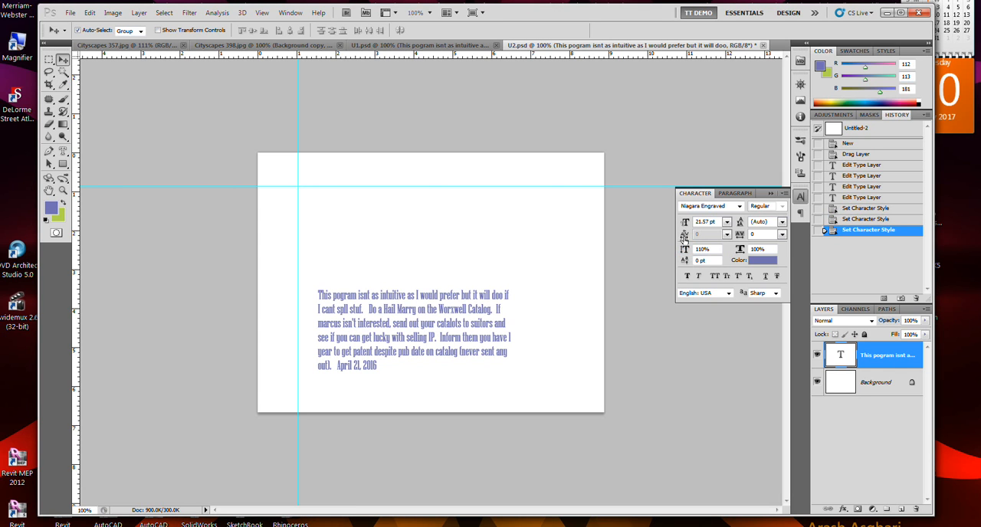
left_click_drag(685, 249, 690, 134)
left_click_drag(685, 251, 696, 121)
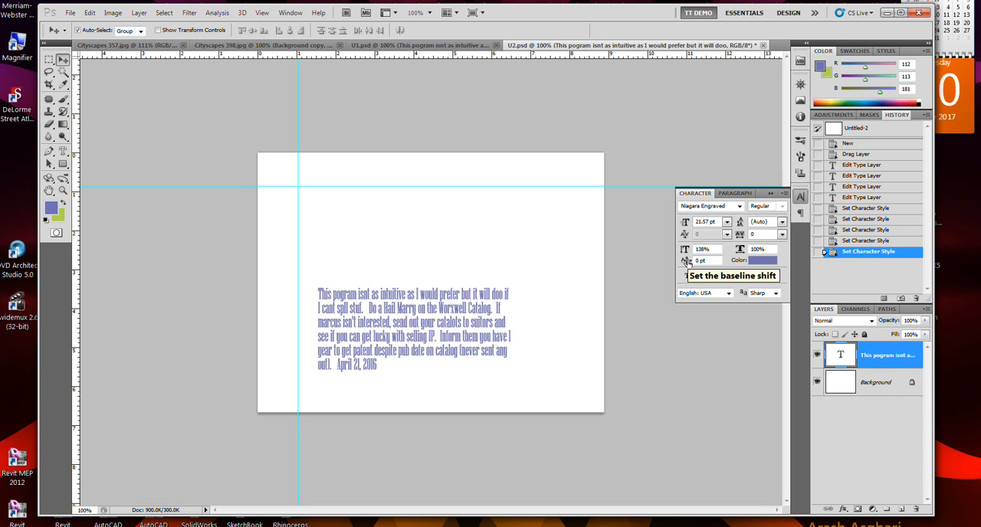
Set the text layer's baseline shift to -1 pt and its text color to dark blue 292b98.
left_click_drag(687, 261, 690, 330)
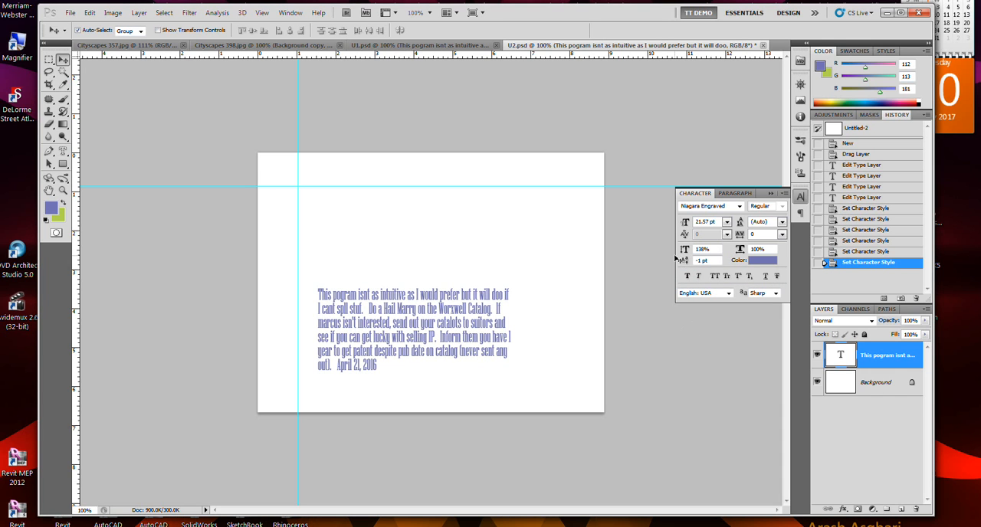
left_click(760, 260)
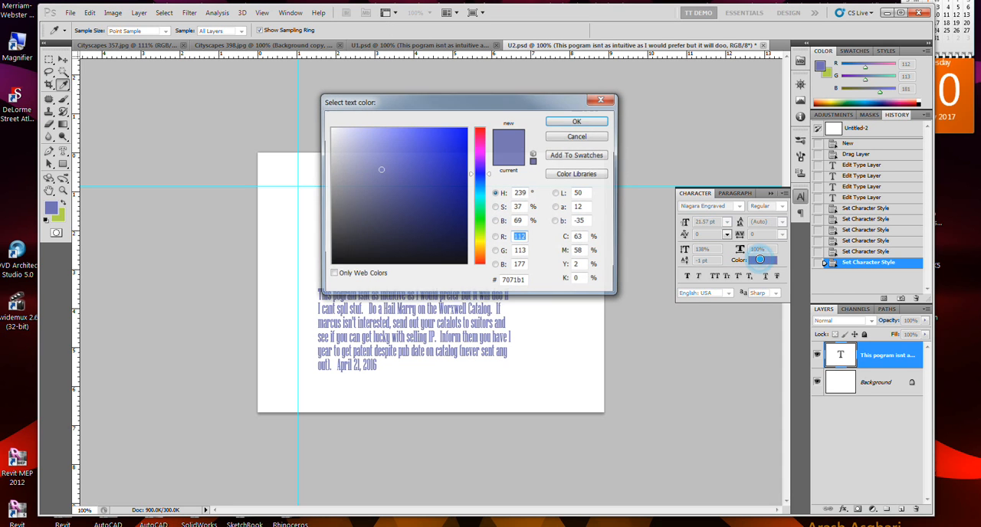
left_click(430, 184)
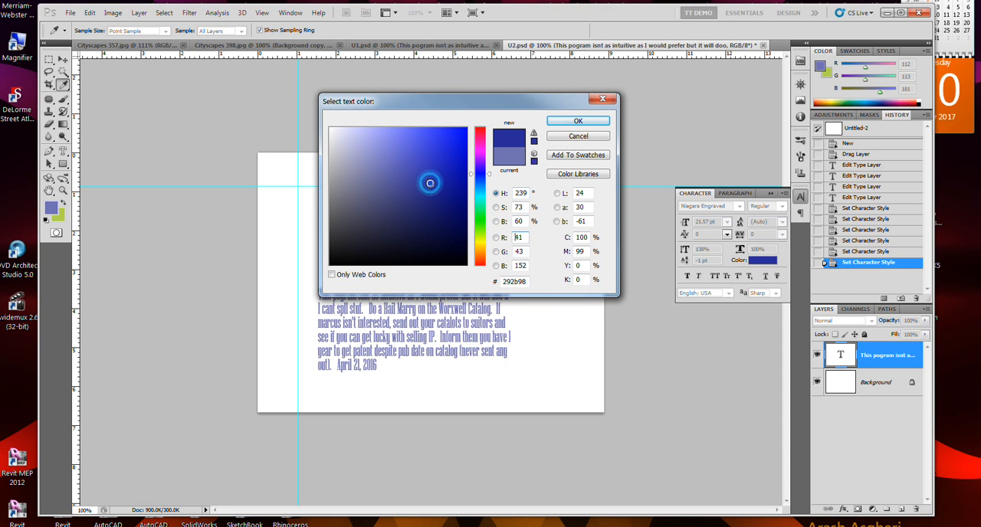
left_click(581, 121)
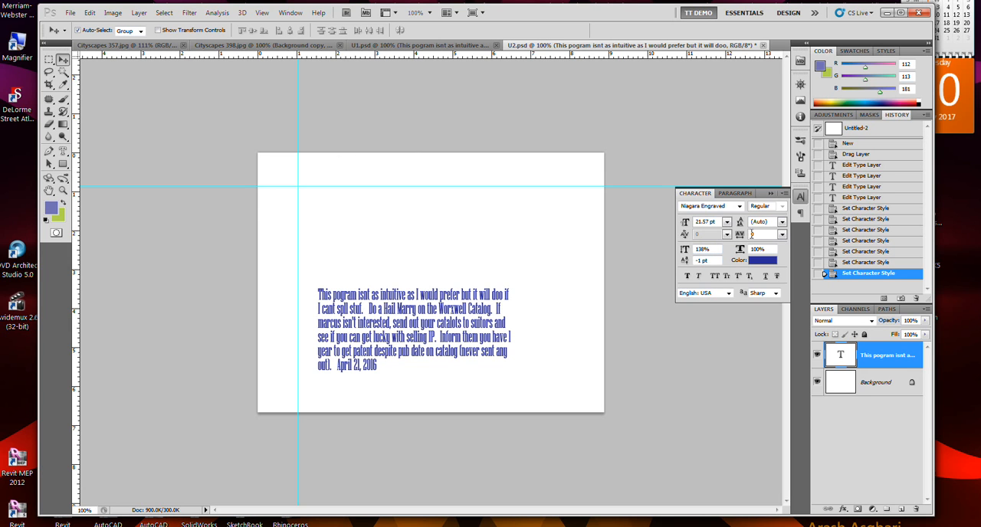
Try a tracking value of -50 on the text layer and undo it.
left_click(782, 235)
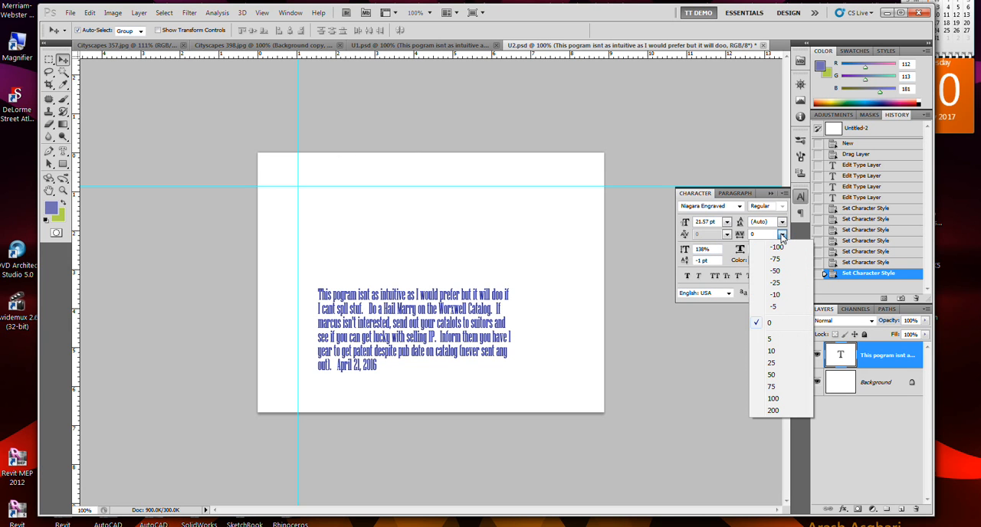
left_click(776, 270)
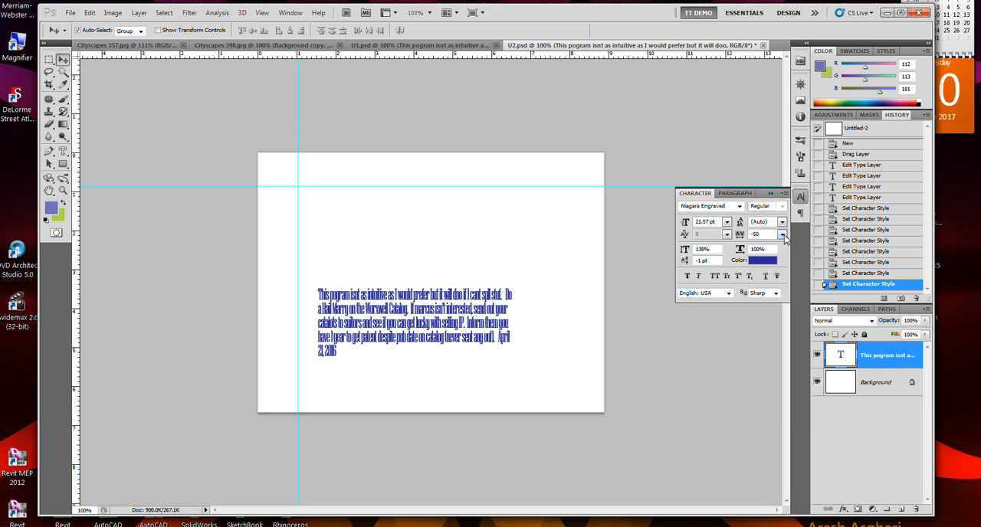
key("ctrl+z")
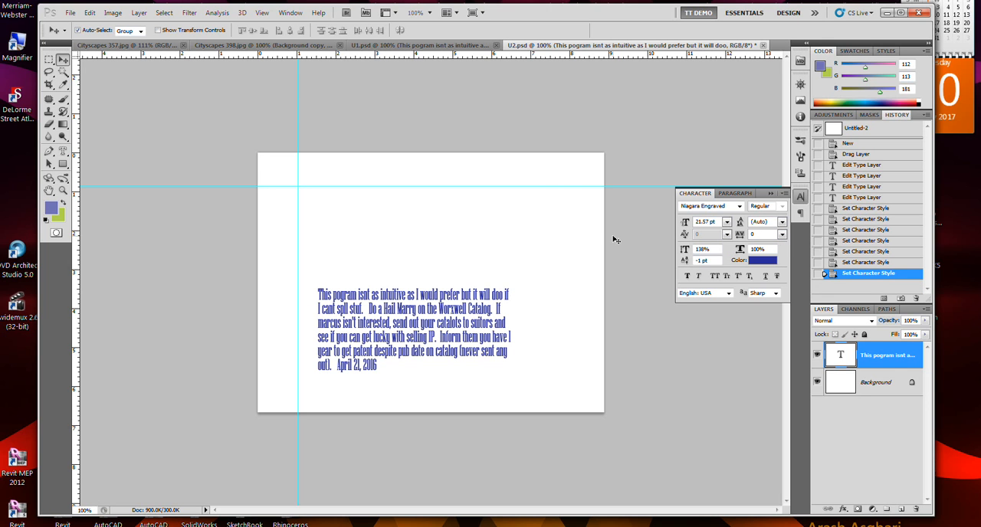
Preview Faux Italic and Faux Bold on the paragraph text, removing each style again.
left_click(699, 277)
left_click(699, 277)
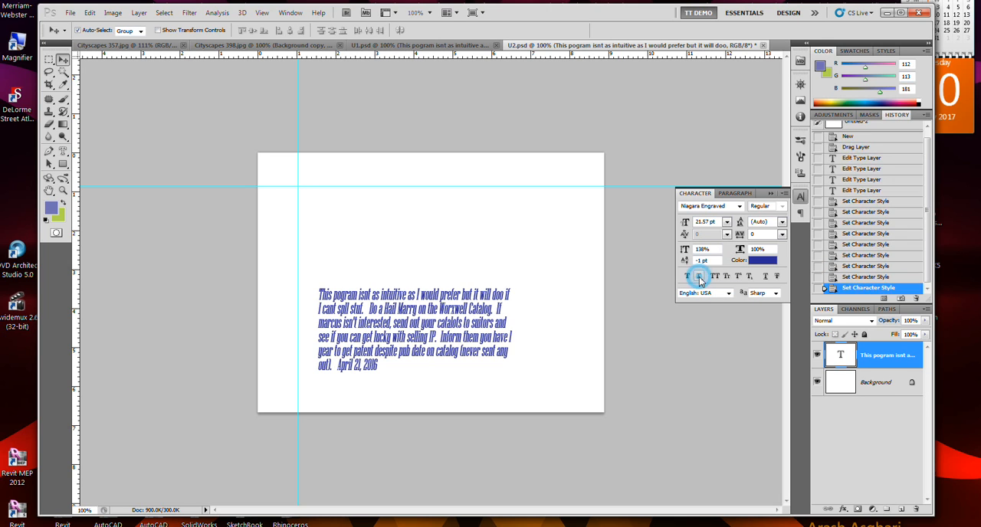
left_click(688, 277)
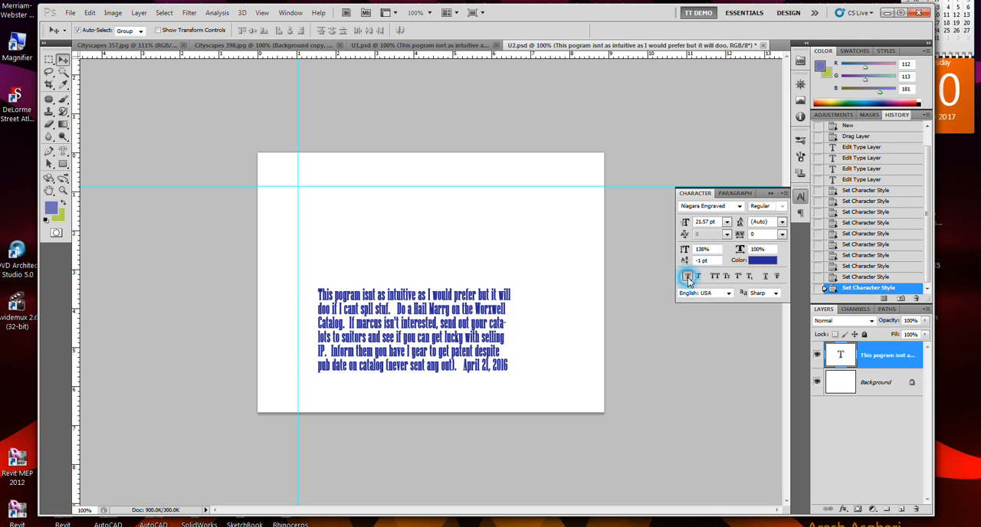
left_click(688, 276)
Try All Caps on the paragraph text, remove it and apply Small Caps instead.
left_click(715, 277)
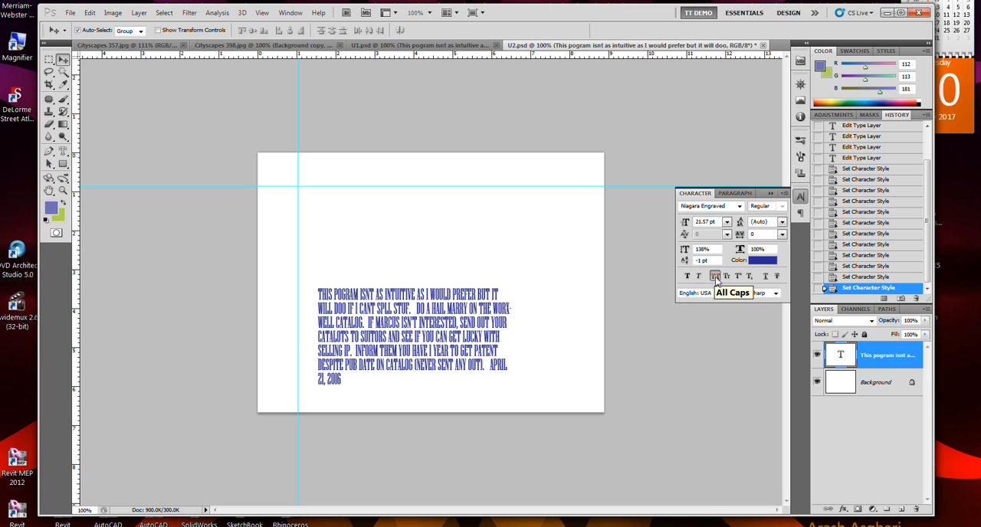
left_click(718, 278)
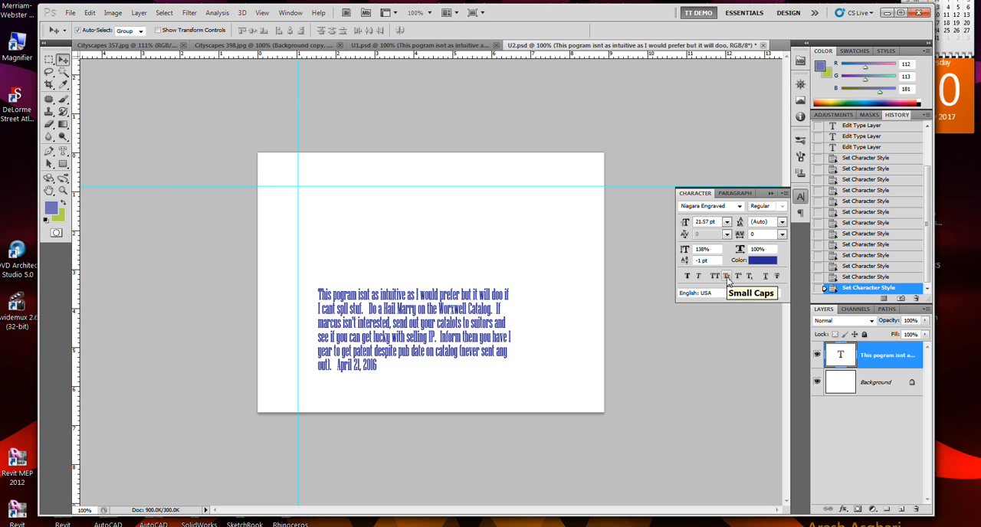
left_click(728, 277)
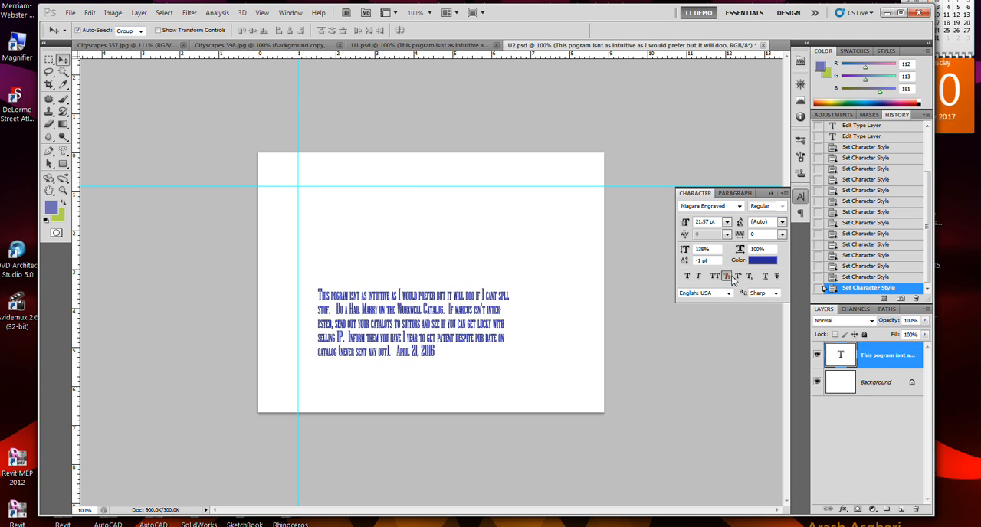
Remove Small Caps from the paragraph text and preview Subscript, turning it off again.
left_click(730, 278)
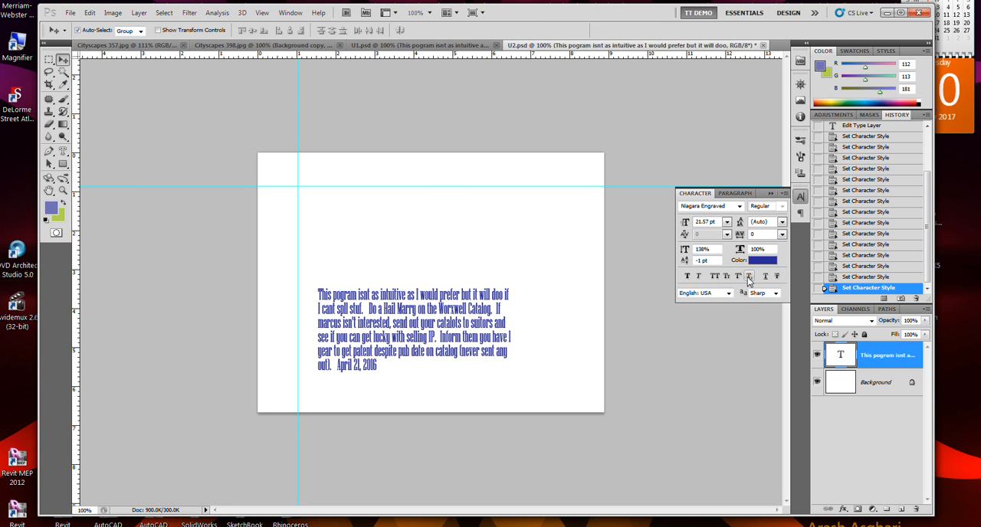
left_click(749, 278)
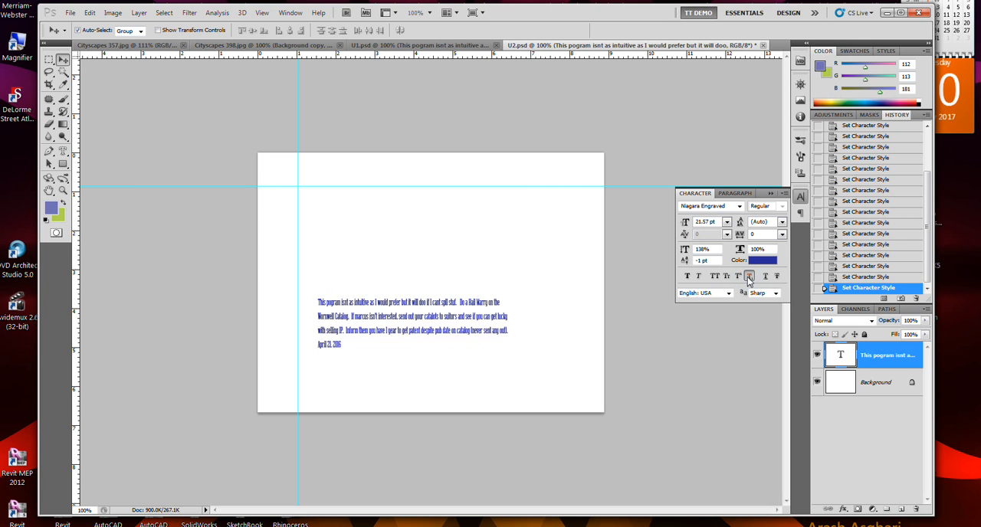
left_click(750, 278)
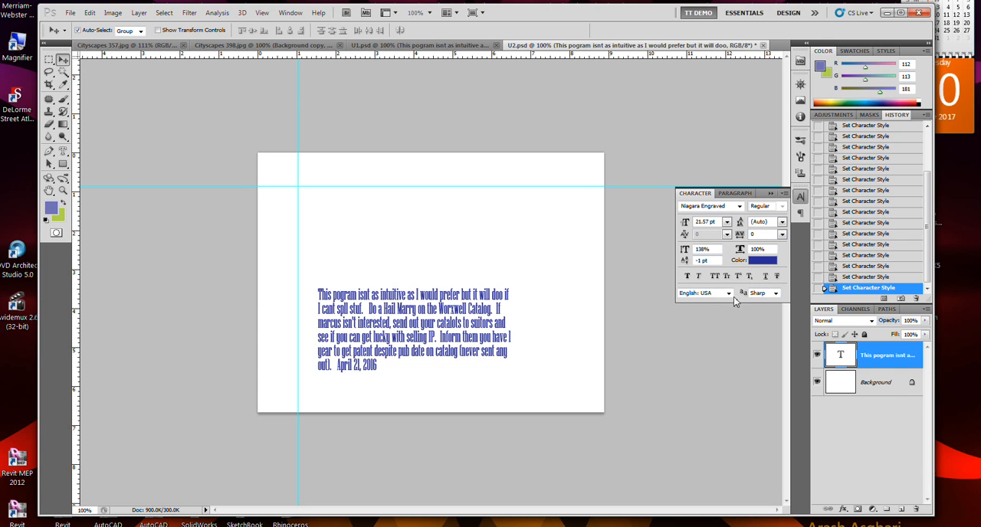
Look over the text language options and change the paragraph text's font to NicolasCocTBla.
left_click(725, 294)
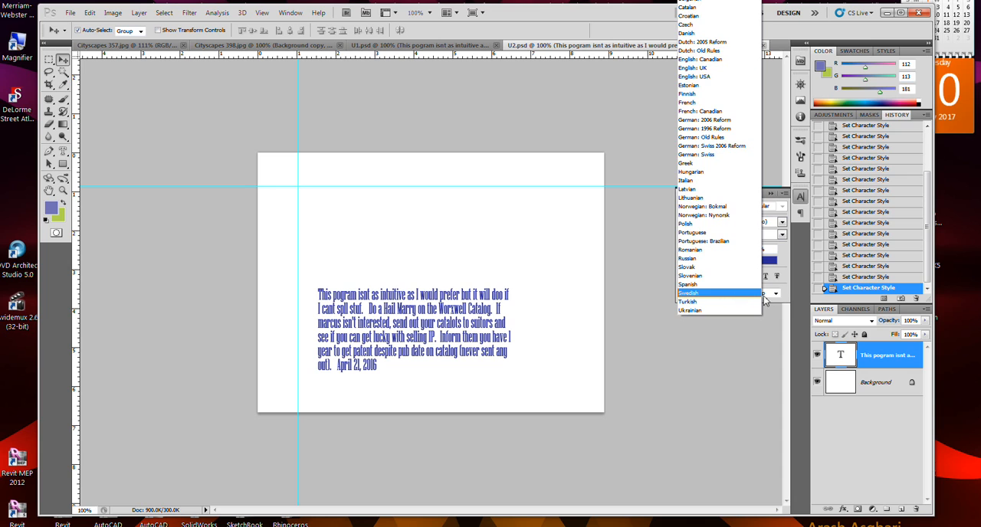
left_click(776, 294)
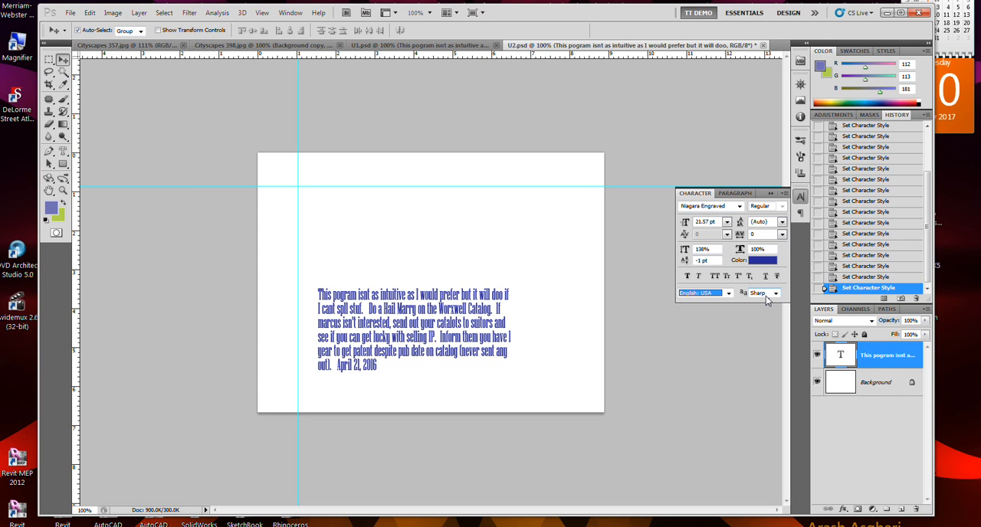
left_click(739, 207)
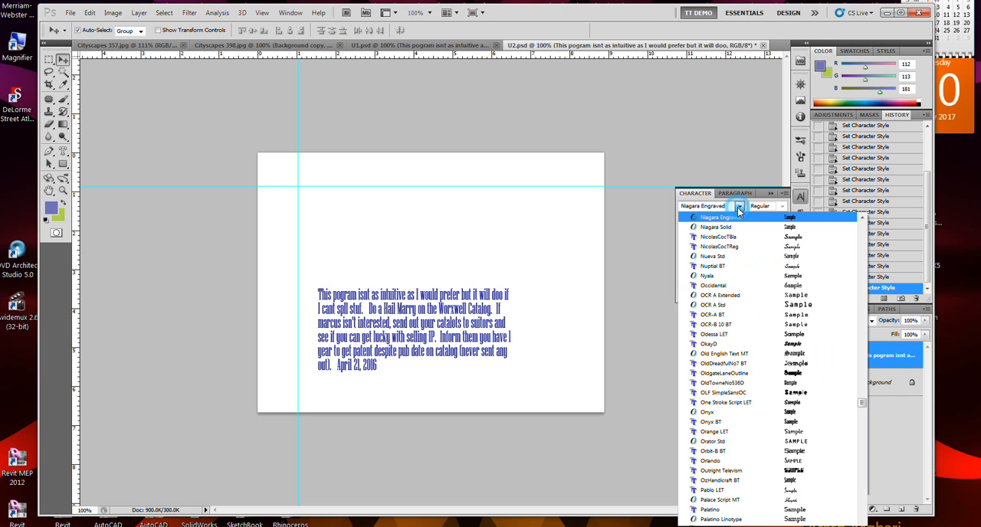
left_click(738, 245)
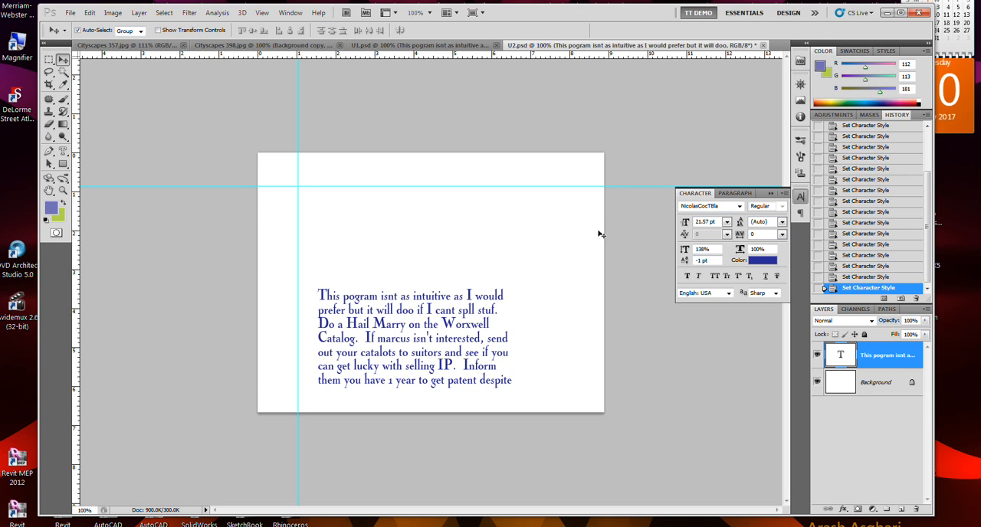
left_click(732, 195)
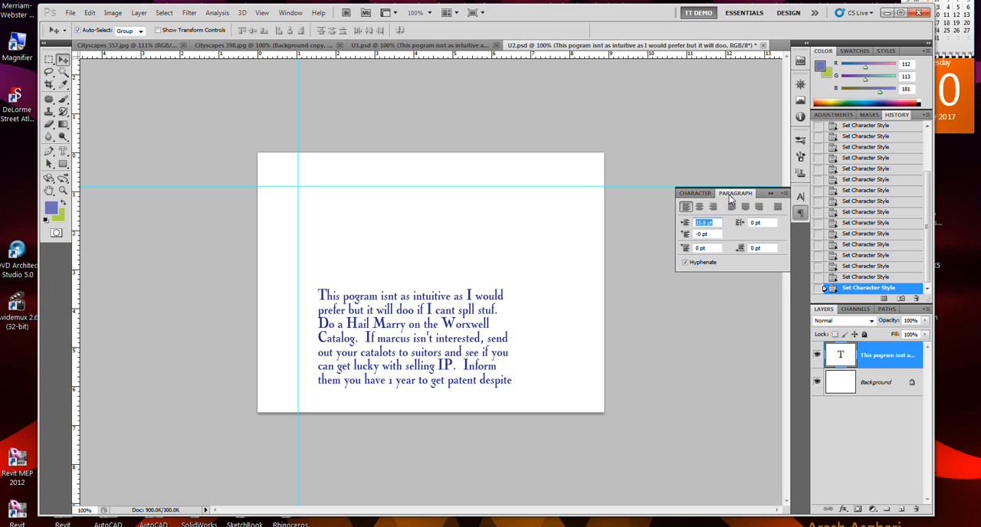
left_click(696, 194)
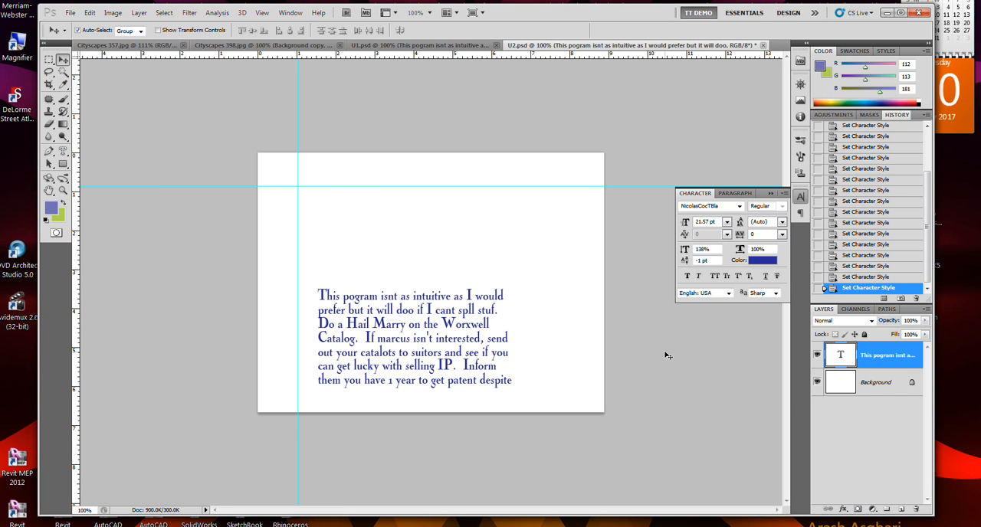
Switch to the Word document and copy the closing passage from "I realize that a person" through "HUGE potential.".
left_click(529, 526)
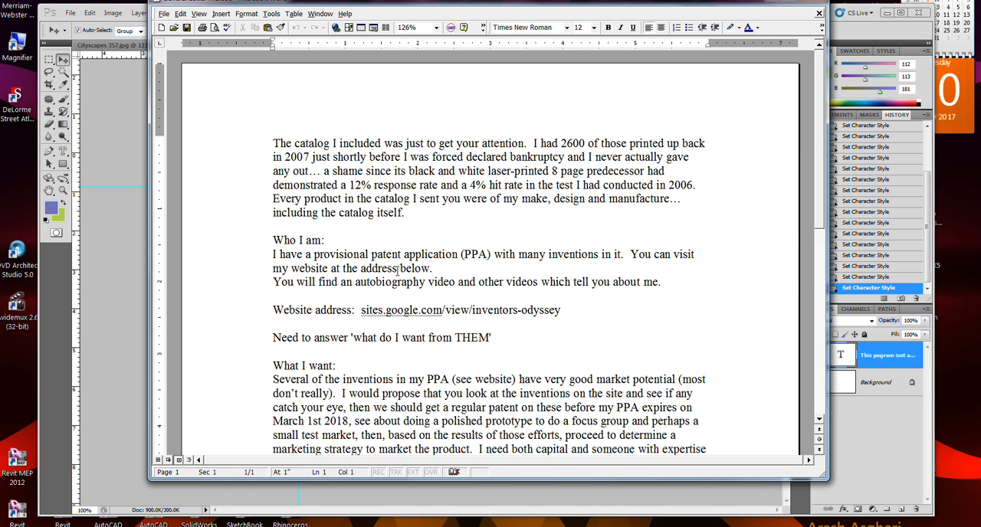
scroll(395, 294, "down", 3)
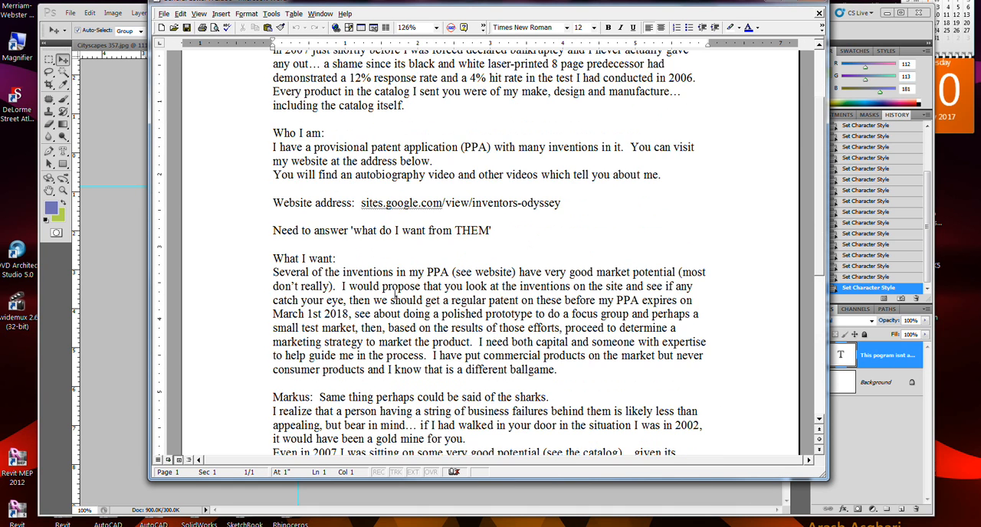
scroll(395, 293, "down", 3)
scroll(395, 294, "up", 6)
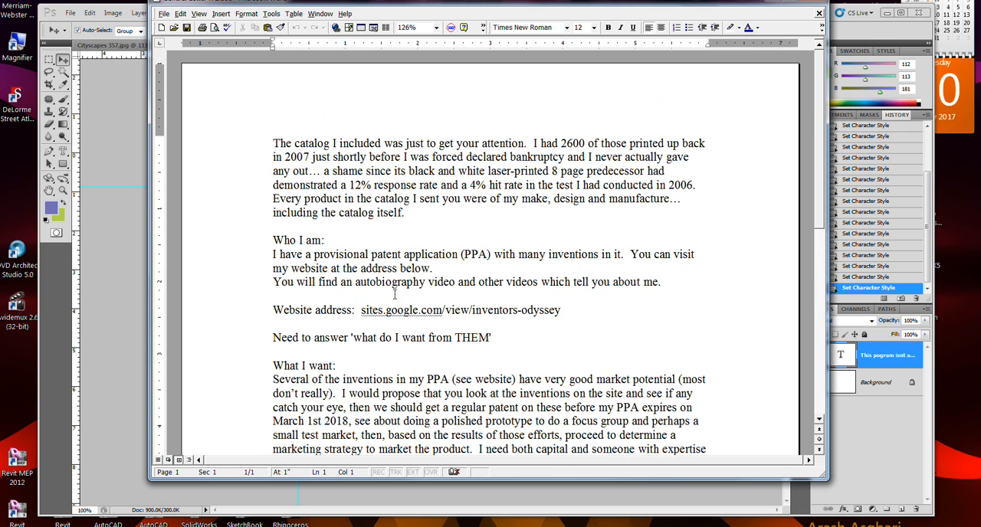
mouse_move(253, 142)
left_mouse_down()
mouse_move(274, 288)
mouse_move(252, 135)
left_mouse_up()
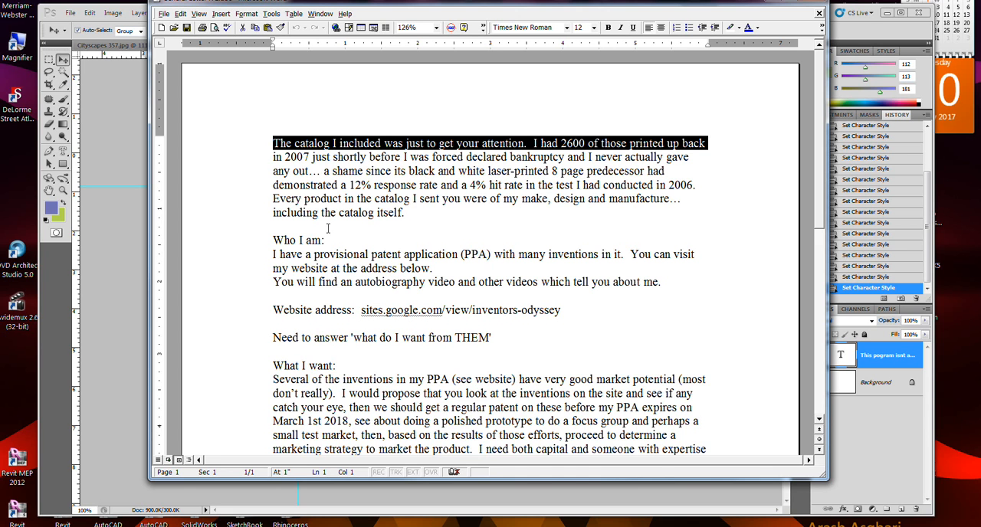
scroll(327, 229, "down", 6)
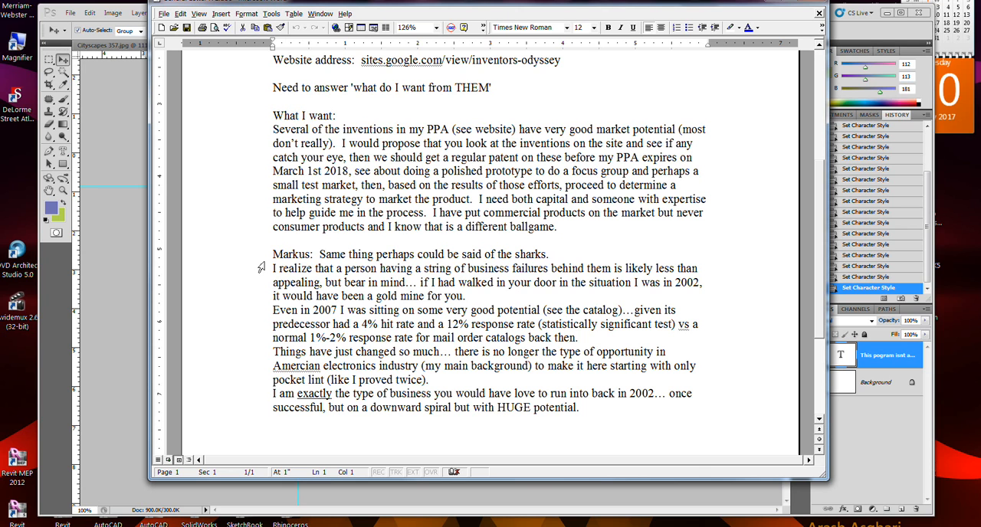
left_click_drag(257, 265, 280, 402)
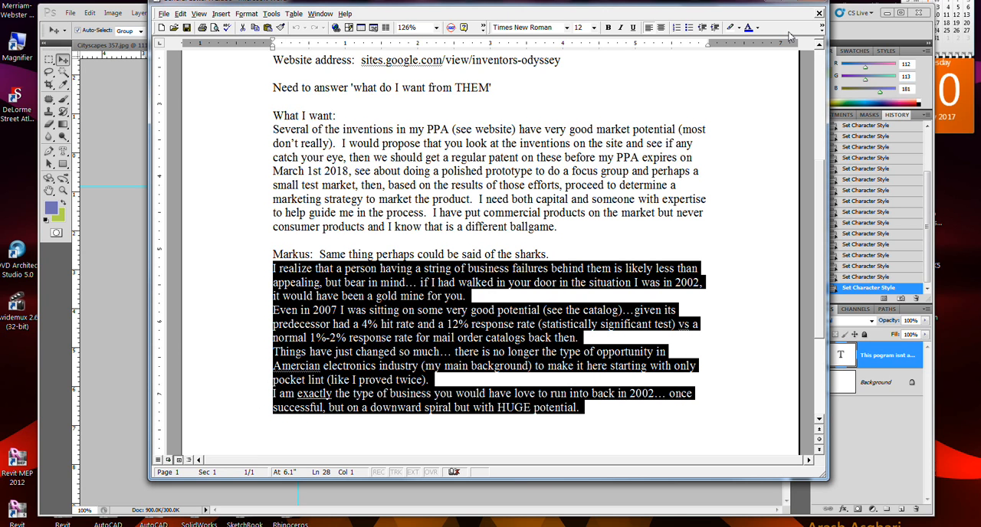
Return to Photoshop and replace all the text in the paragraph text box with the copied passage.
left_click(836, 25)
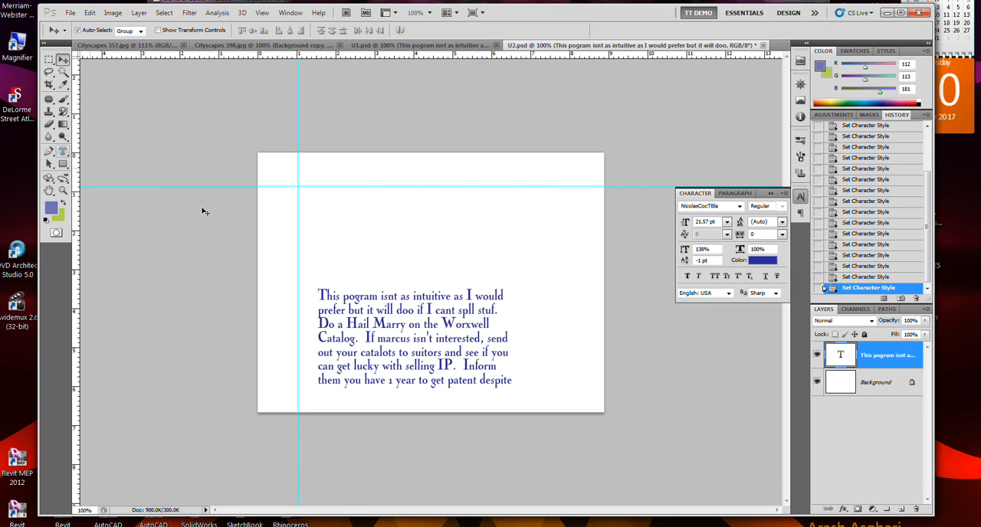
left_click(453, 315)
left_click(451, 312)
left_click(452, 312)
left_click(62, 152)
left_click(486, 365)
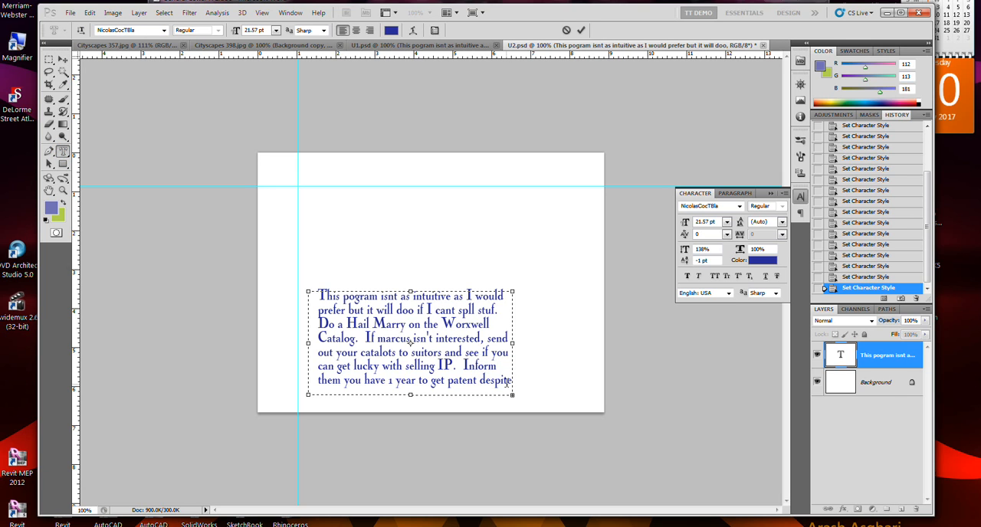
left_click_drag(509, 387, 323, 287)
scroll(448, 330, "down", 2)
scroll(449, 330, "up", 4)
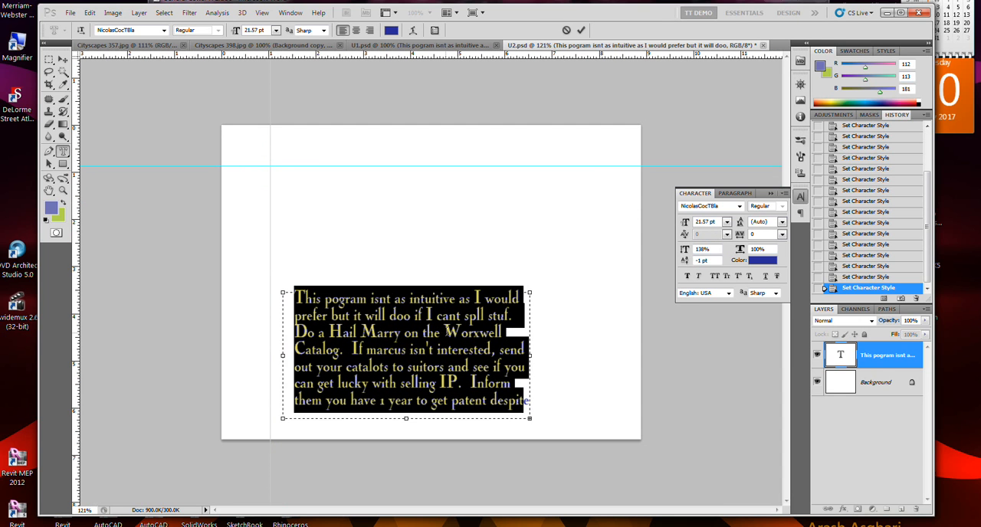
key("Delete")
key("Delete")
key("Delete")
key("Delete")
key("shift+Down")
key("shift+Down")
key("Delete")
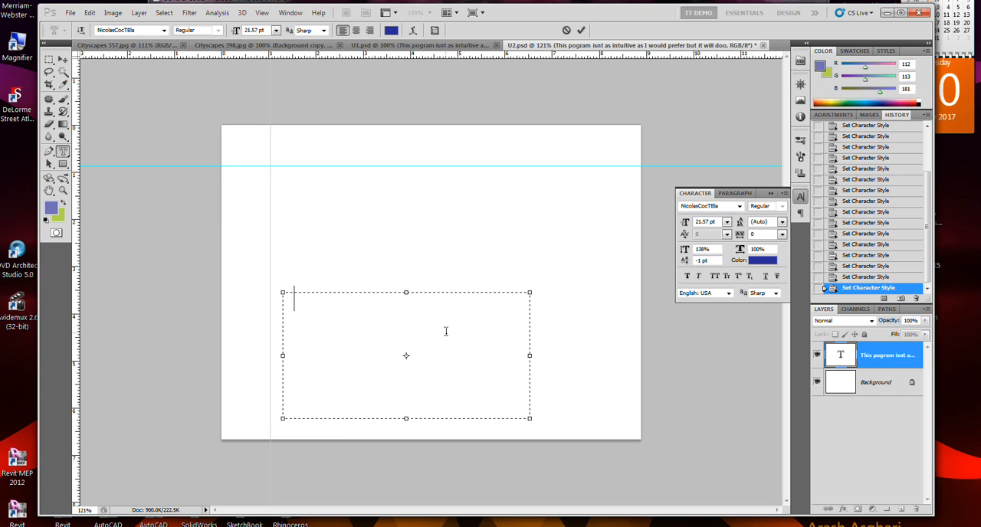
key("ctrl+v")
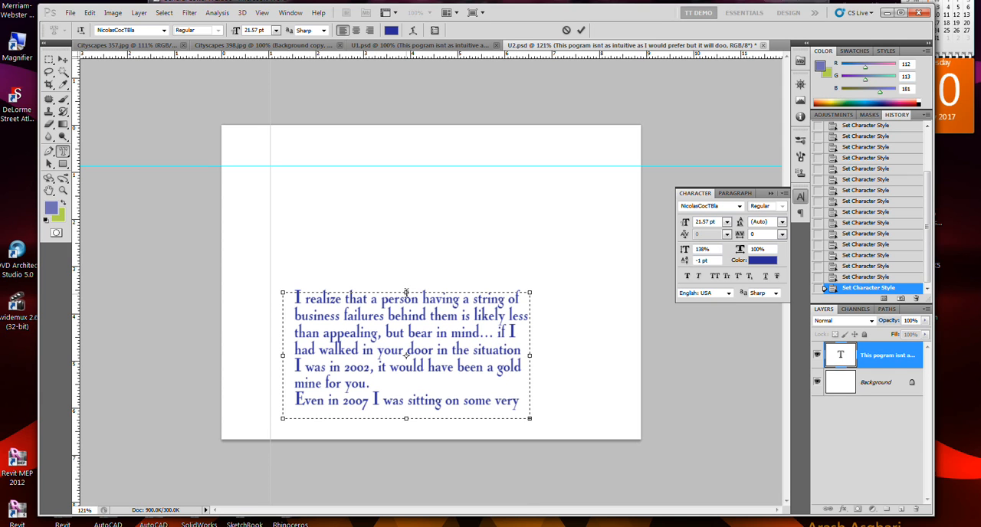
left_click_drag(407, 293, 407, 194)
key("ctrl+z")
key("ctrl")
left_click(407, 289)
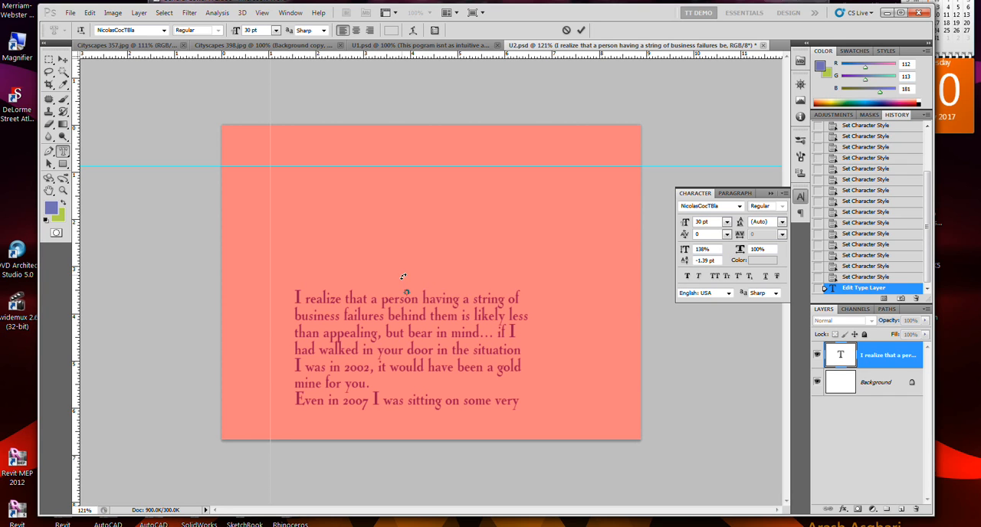
Reopen the pasted text for editing and extend the text box's upper edge to just above the horizontal guide.
left_click(63, 59)
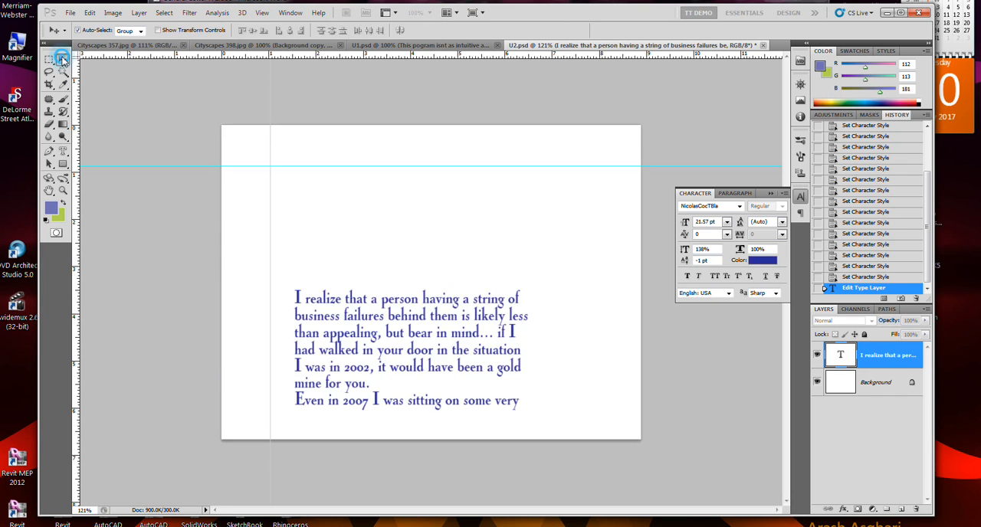
left_click(63, 151)
left_click(410, 319)
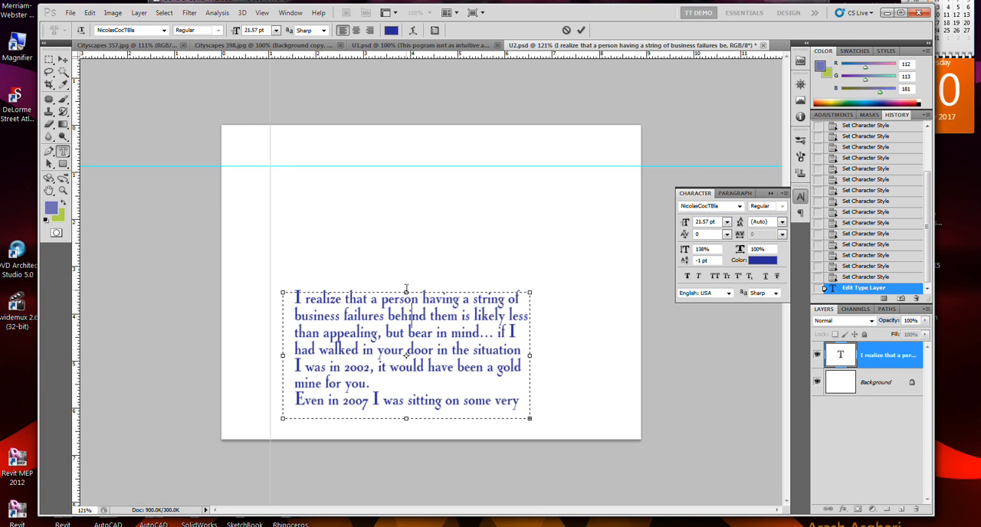
left_click_drag(407, 293, 423, 156)
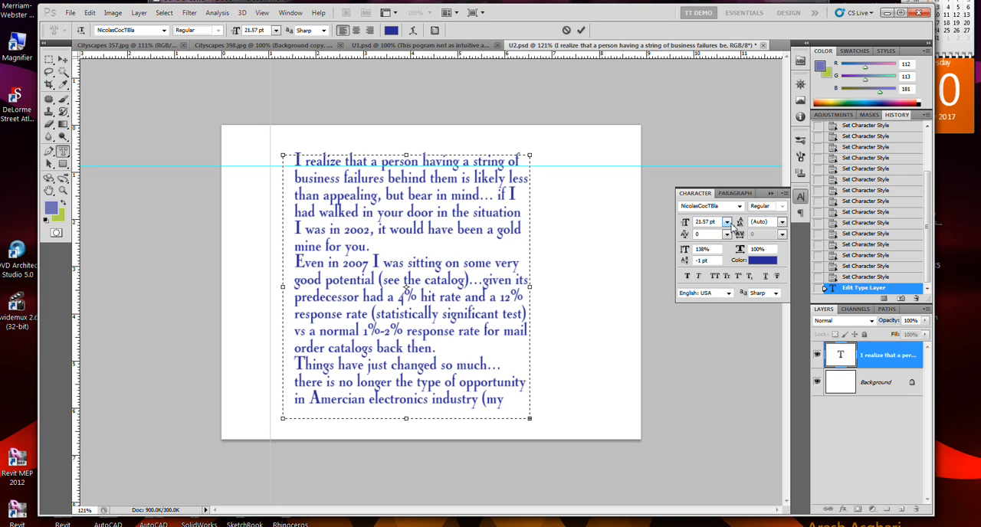
Select all the text in the box and try font sizes of 10 pt and 18 pt.
key("ctrl+minus")
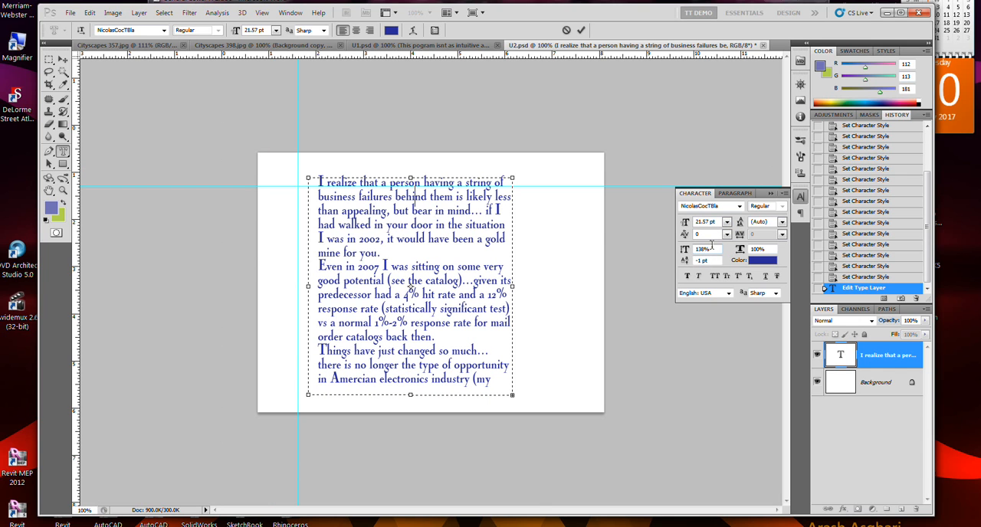
scroll(436, 273, "up", 2)
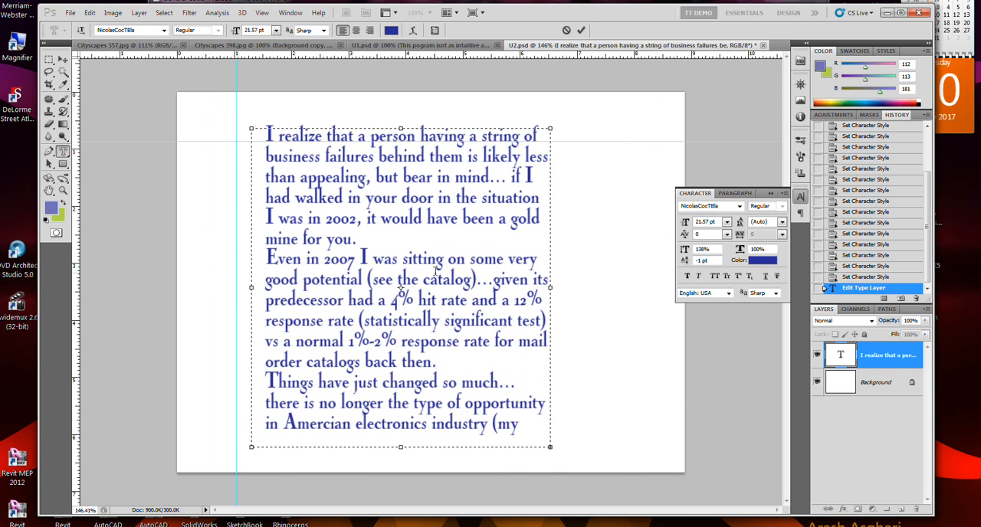
left_click(726, 222)
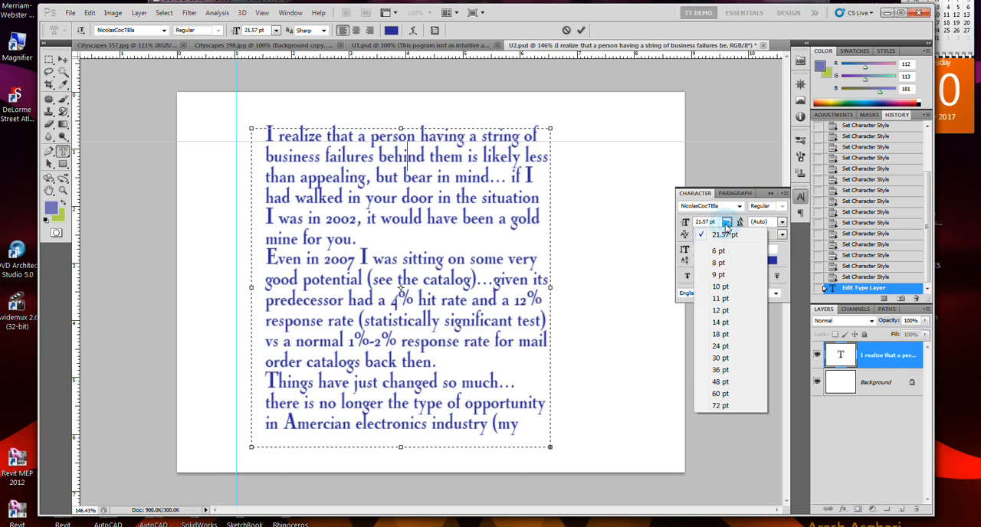
left_click(720, 286)
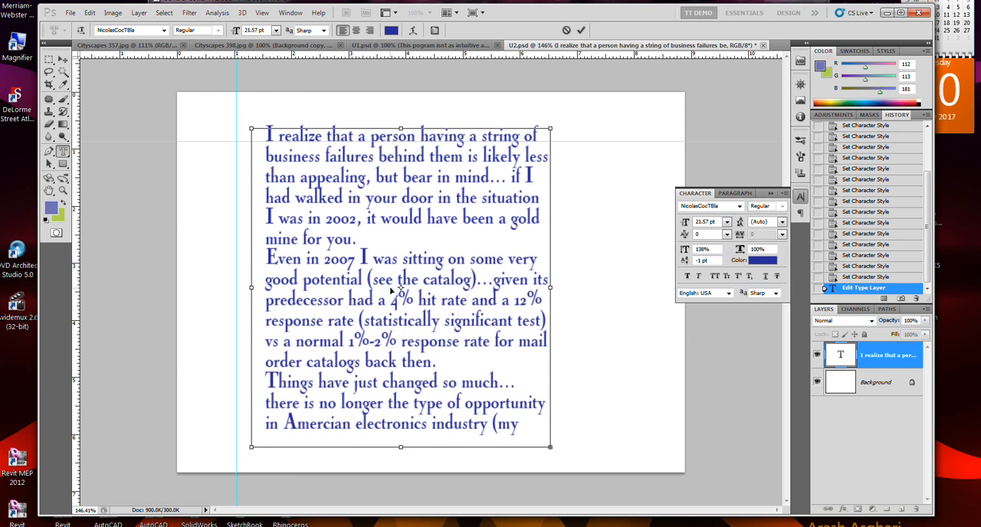
key("ctrl+a")
left_click(726, 222)
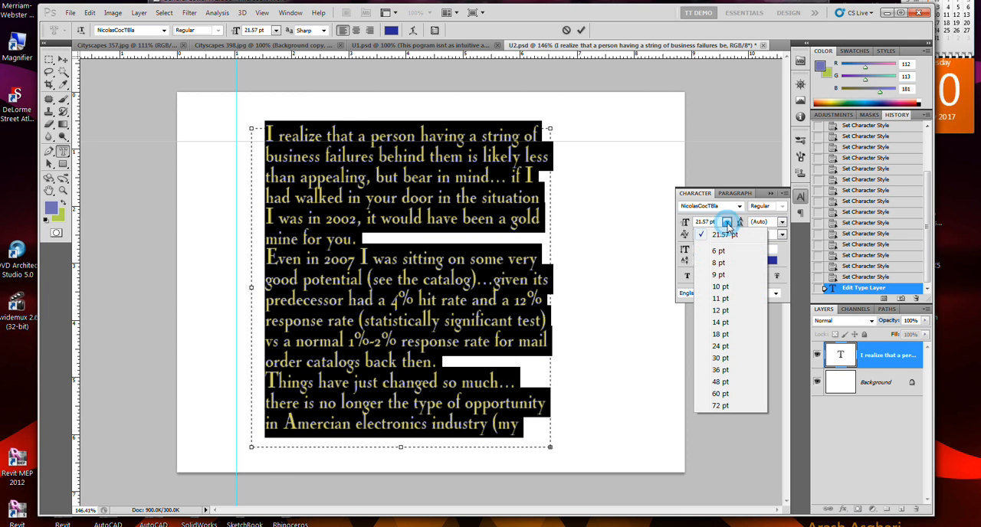
left_click(719, 286)
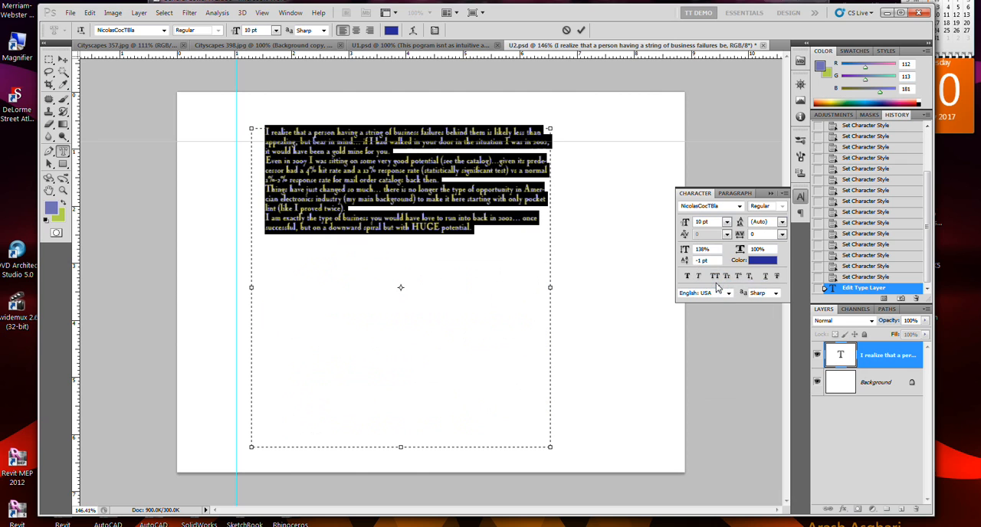
left_click(727, 225)
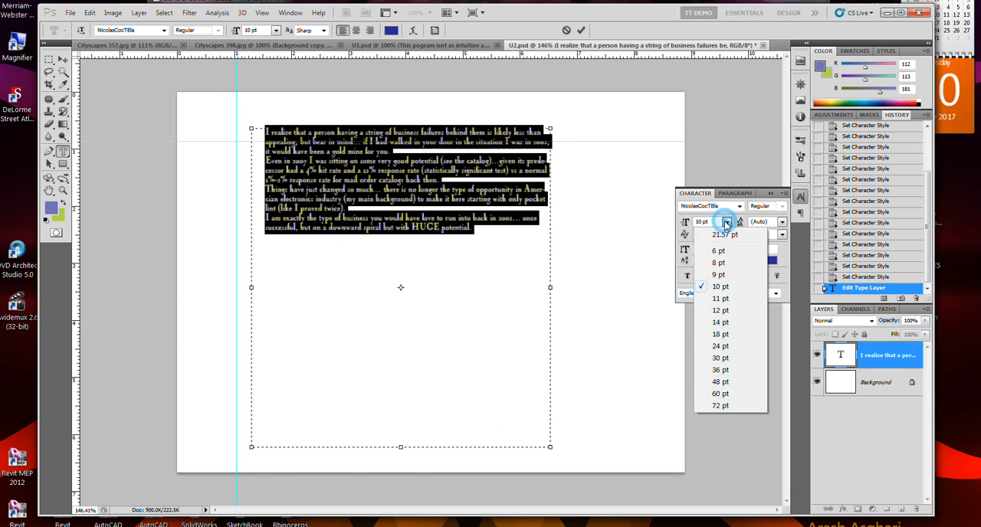
left_click(719, 335)
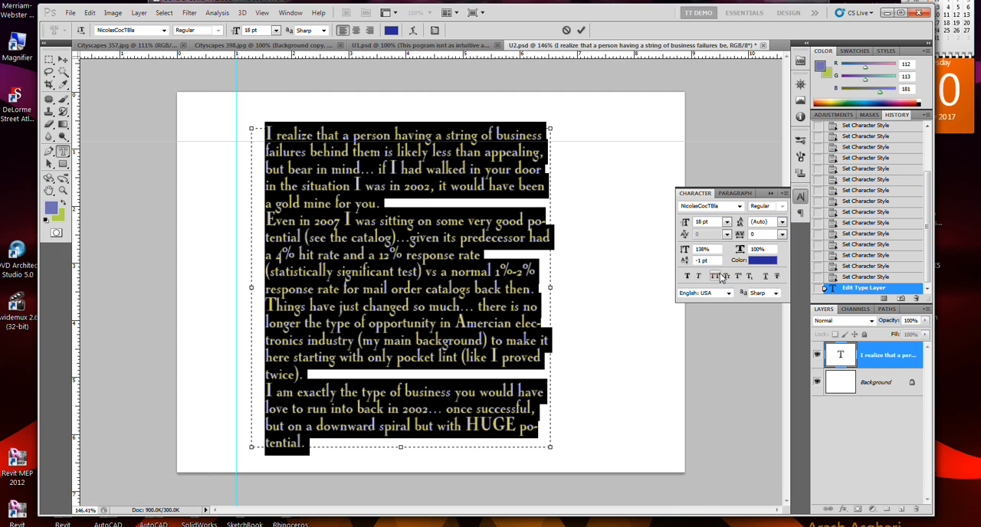
Set the selected text's font size to 16 pt so the whole passage fits in the box.
left_click(577, 253)
left_click(727, 222)
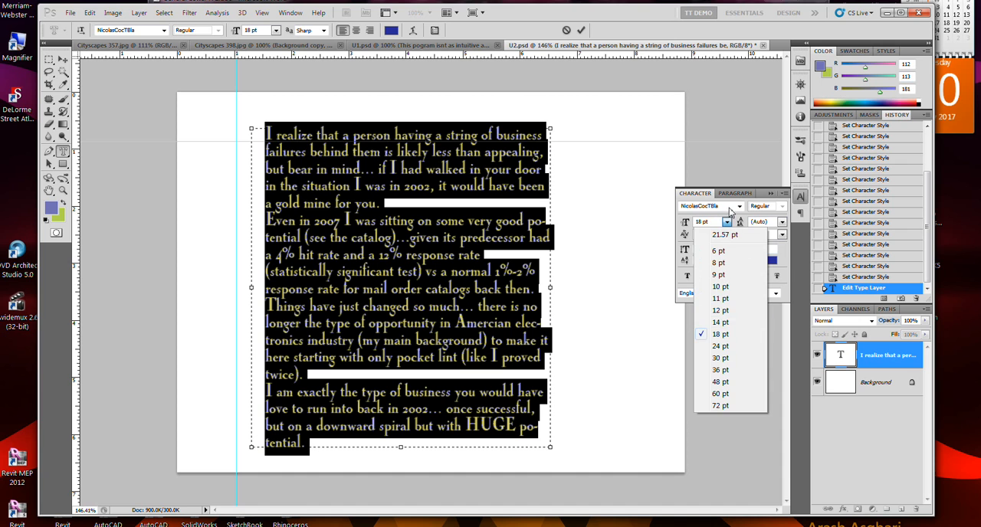
left_click(711, 224)
left_click(700, 223)
key("Down")
key("Down")
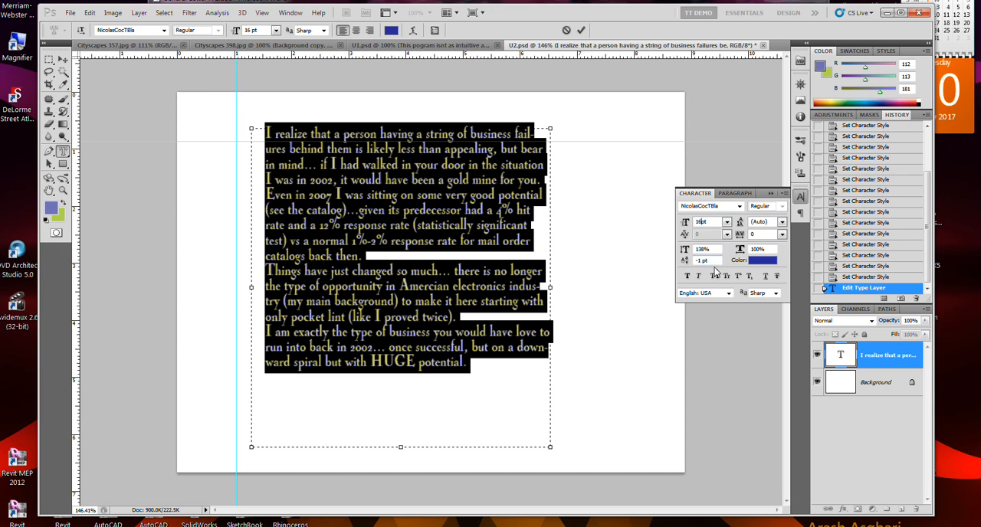
Set the space before paragraph to 19.05 pt for all the selected text and commit the edit.
left_click(735, 193)
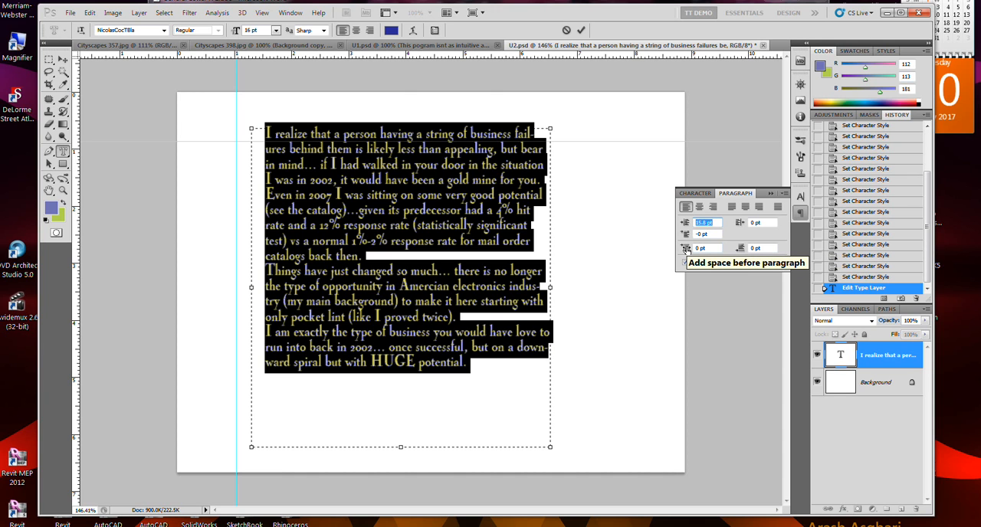
left_click_drag(686, 250, 693, 250)
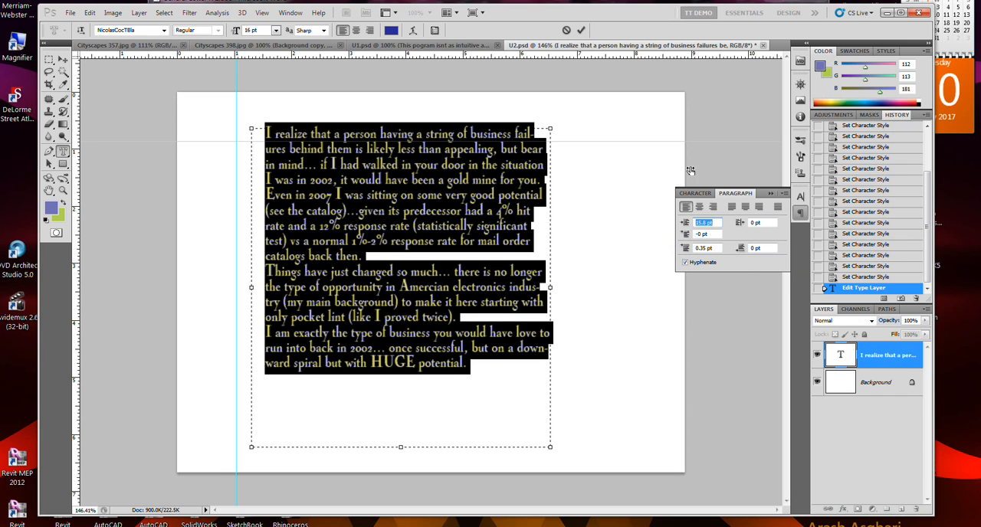
left_click_drag(690, 141, 894, 85)
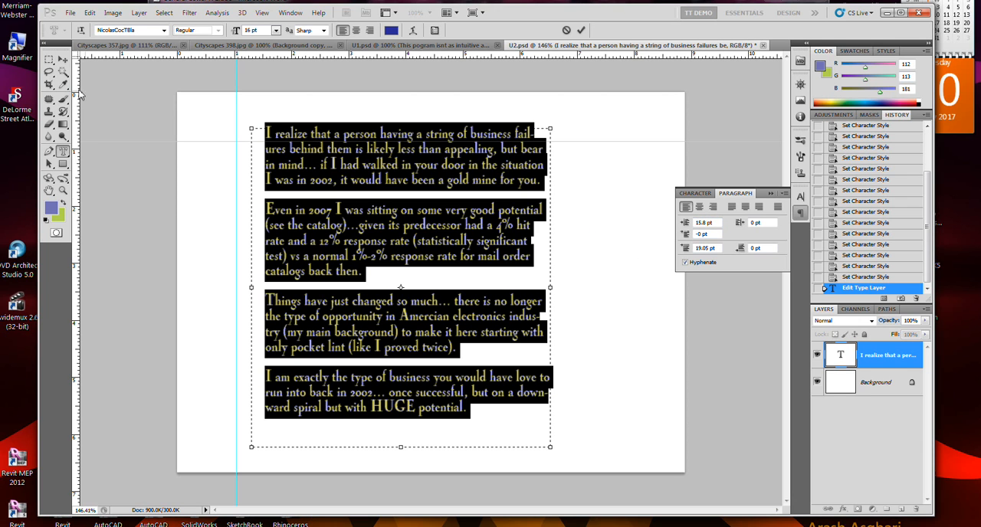
left_click(62, 60)
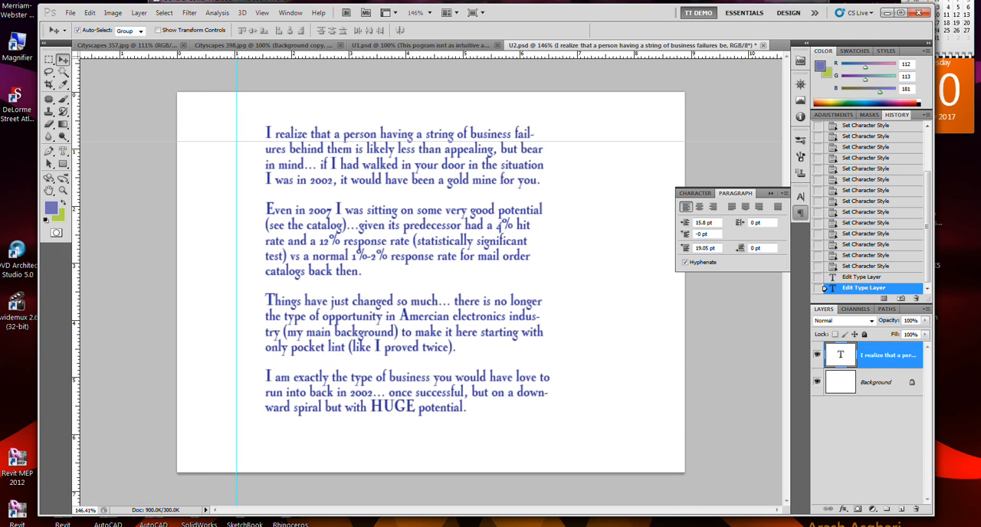
Reopen the text for editing and set the vertical scale of the word "response" in the second paragraph to 226%.
left_click(695, 193)
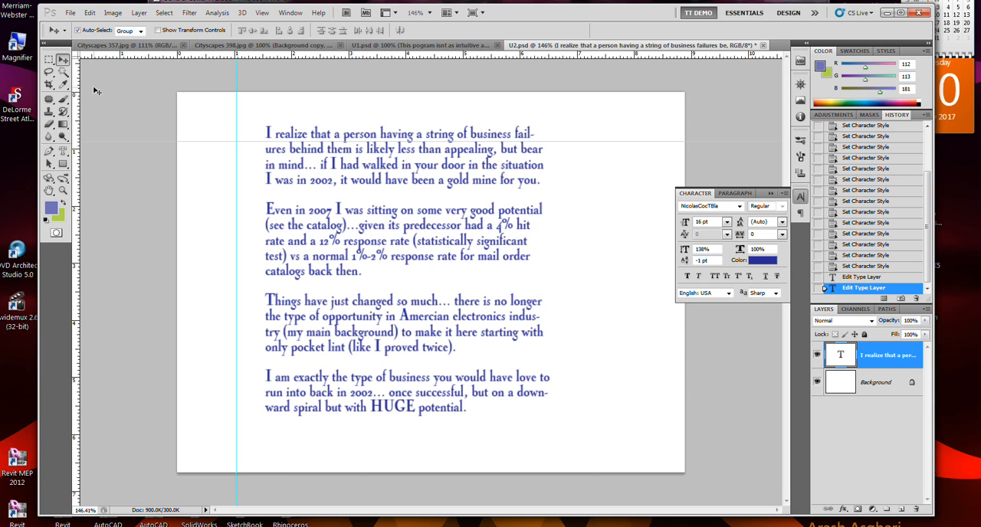
left_click(63, 151)
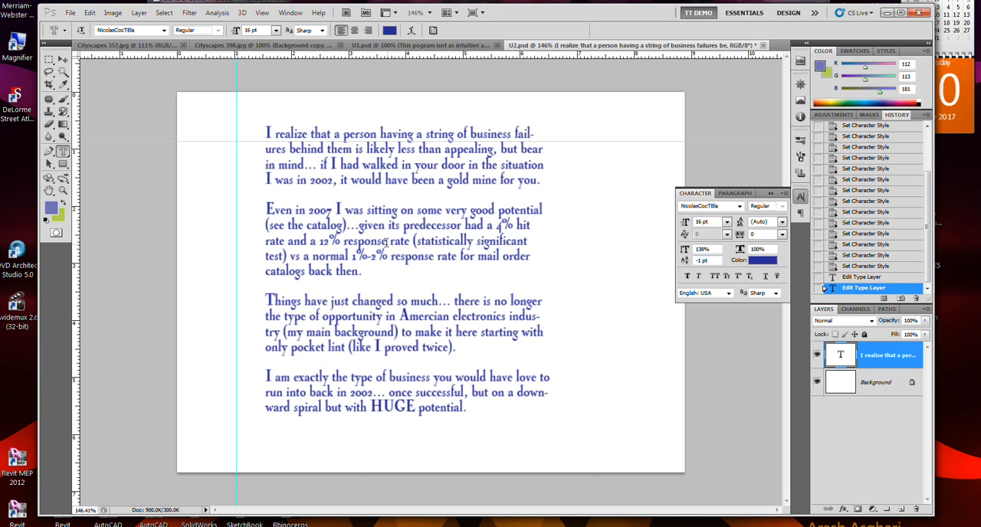
left_click_drag(391, 240, 343, 241)
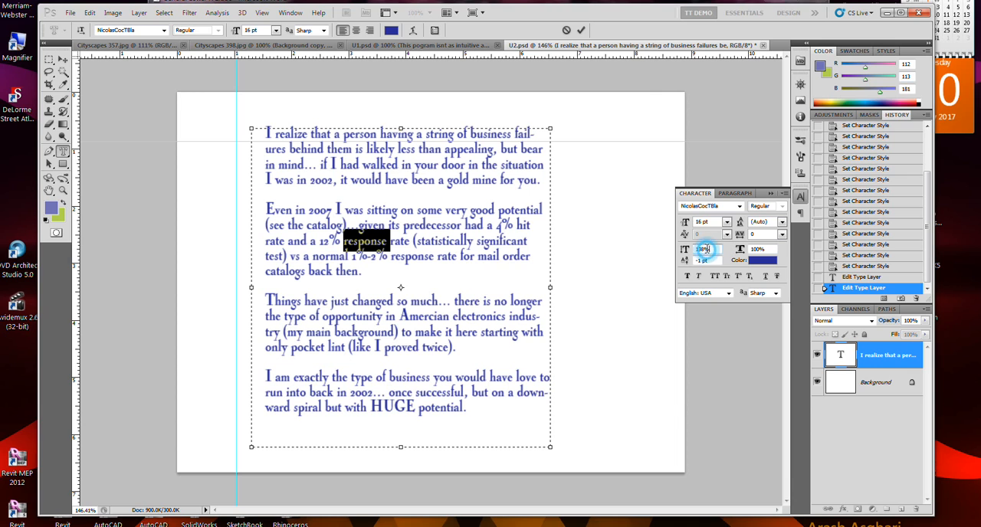
left_click(682, 250)
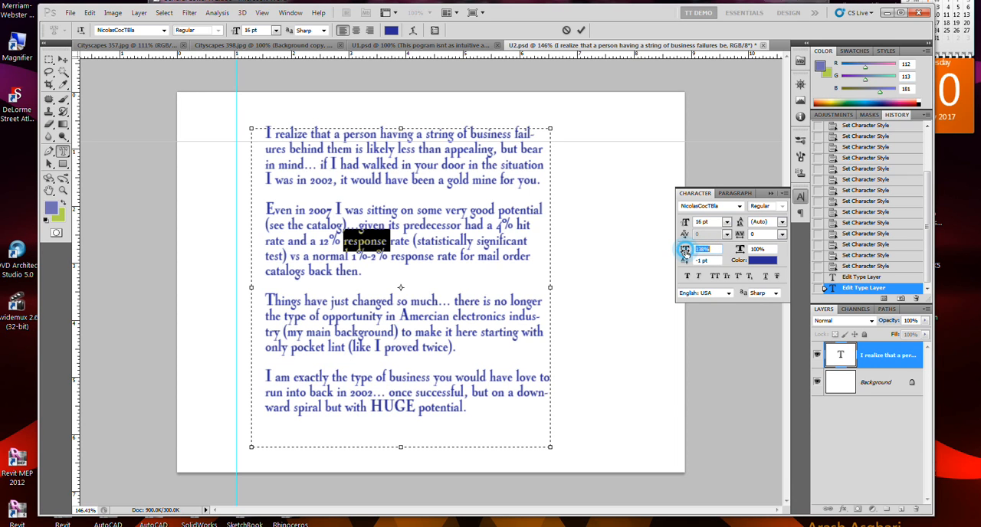
key("Up")
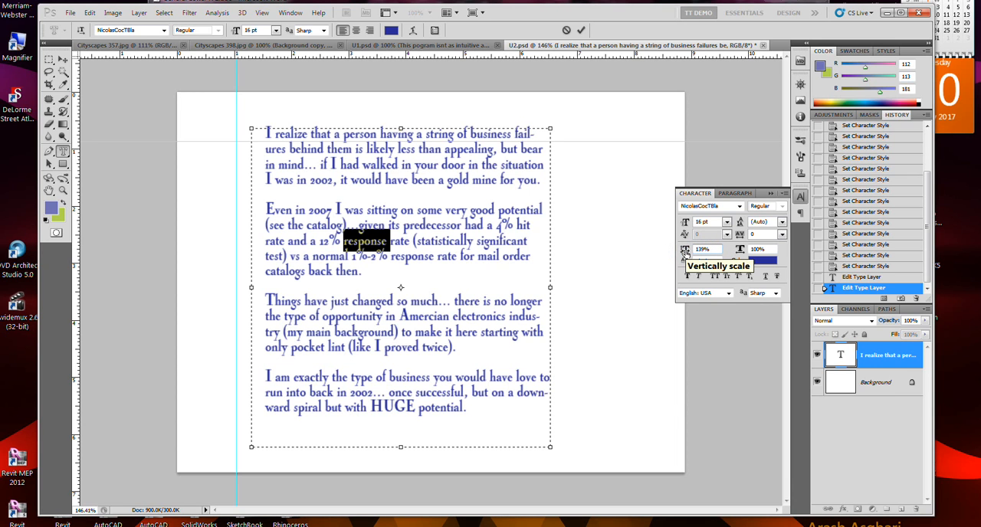
key("Up")
key("Up")
key("Up")
key("Up")
key("Up")
key("Up")
key("Up")
key("Up")
key("Up")
key("Up")
key("Up")
key("Up")
key("Up")
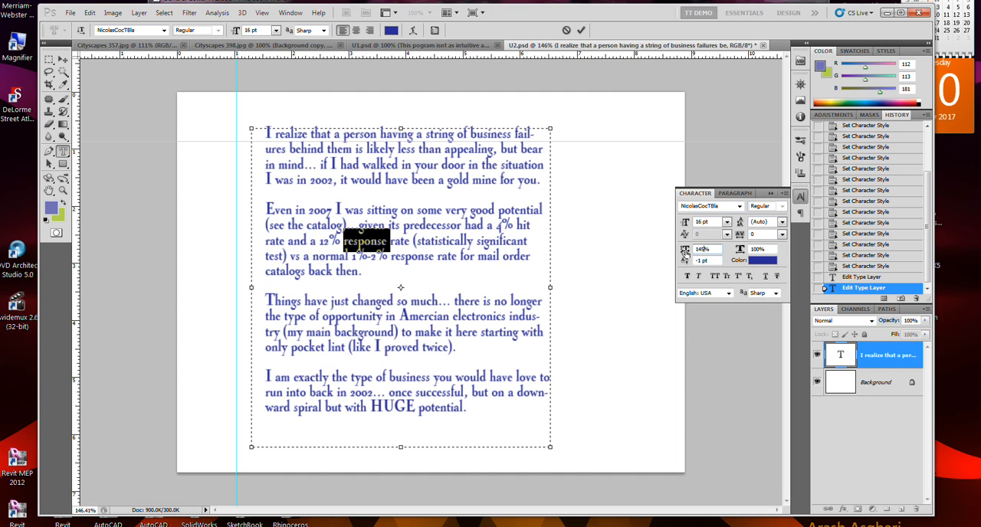
key("Up")
key("Up")
key("Up")
key("Up")
key("Up")
key("Up")
key("Up")
key("Up")
key("Up")
key("Up")
key("Up")
key("Up")
key("Up")
key("Up")
key("Up")
key("Up")
key("Up")
key("Up")
key("Up")
key("Up")
key("Up")
key("Up")
key("Up")
key("Up")
key("Up")
key("Up")
key("Up")
key("Up")
key("Up")
key("Up")
key("Up")
key("Up")
key("Up")
key("Up")
key("Up")
key("Up")
key("Up")
key("Up")
key("Up")
key("Up")
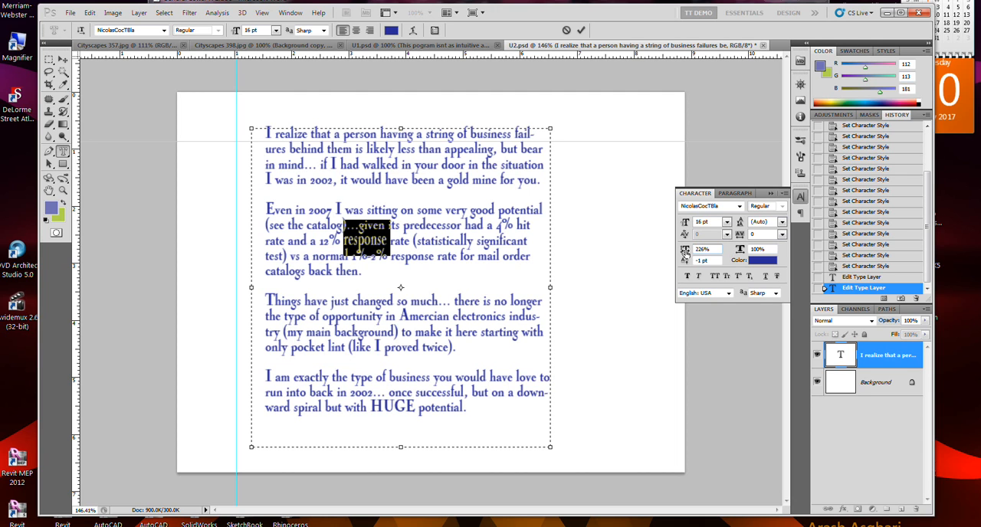
left_click(707, 259)
left_click(514, 247)
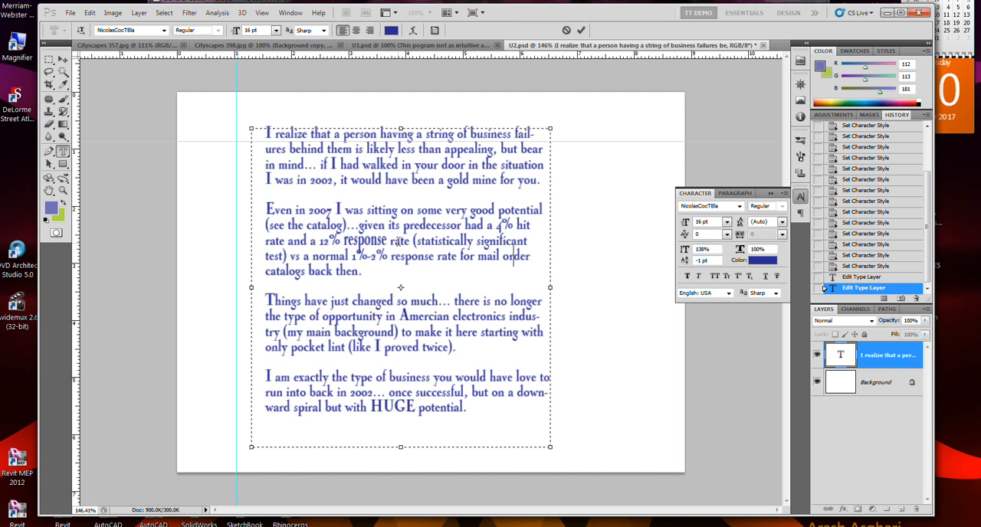
Set the horizontal scale of the word "rate" after "response" to 245%.
double_click(400, 242)
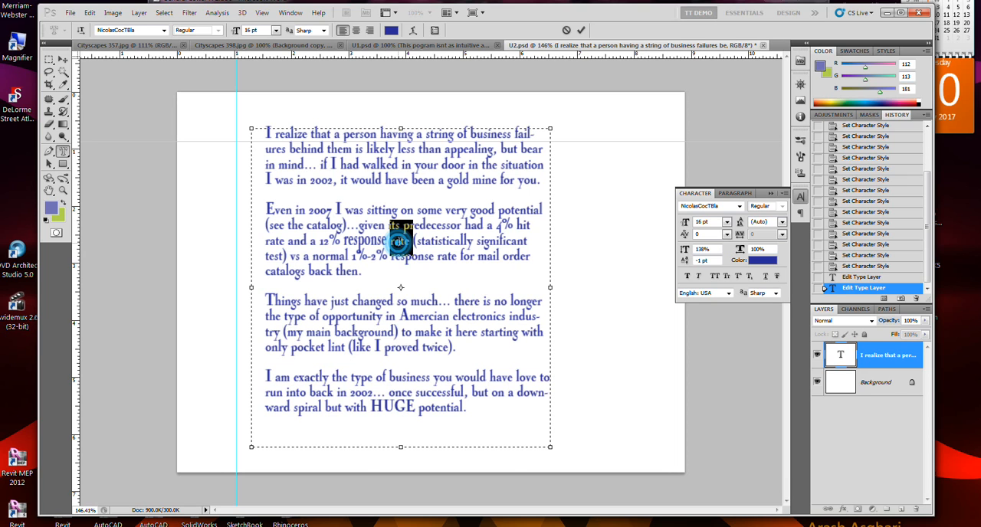
left_click_drag(741, 249, 814, 474)
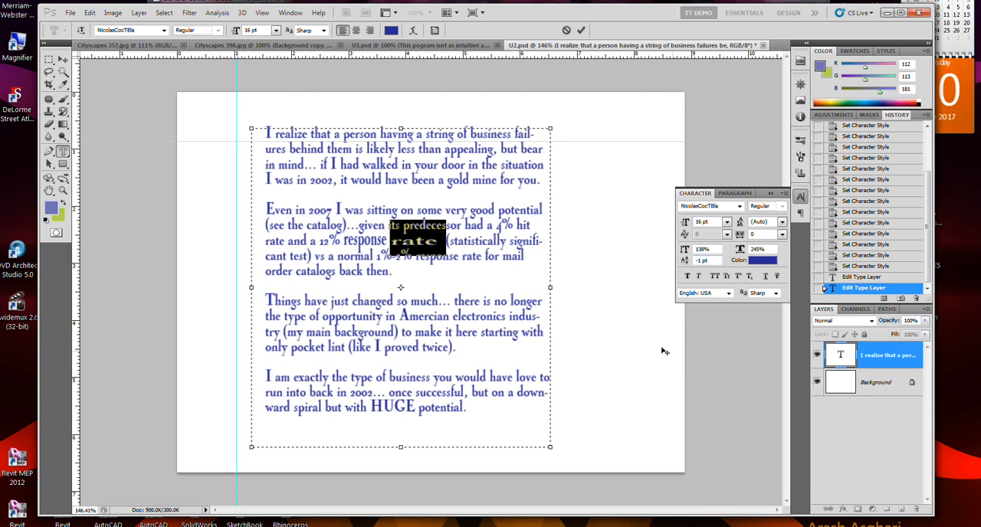
left_click(393, 270)
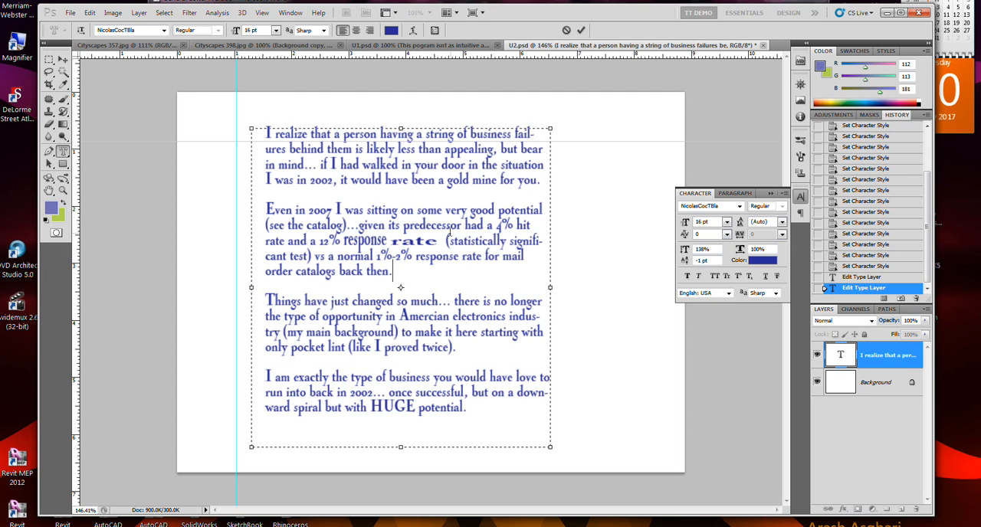
Try kerning values of 25 and 200 before the last letter of "some" in the second paragraph, and reset the kerning.
left_click(435, 225)
left_click(444, 226)
left_click(439, 225)
left_click(434, 210)
left_click(727, 233)
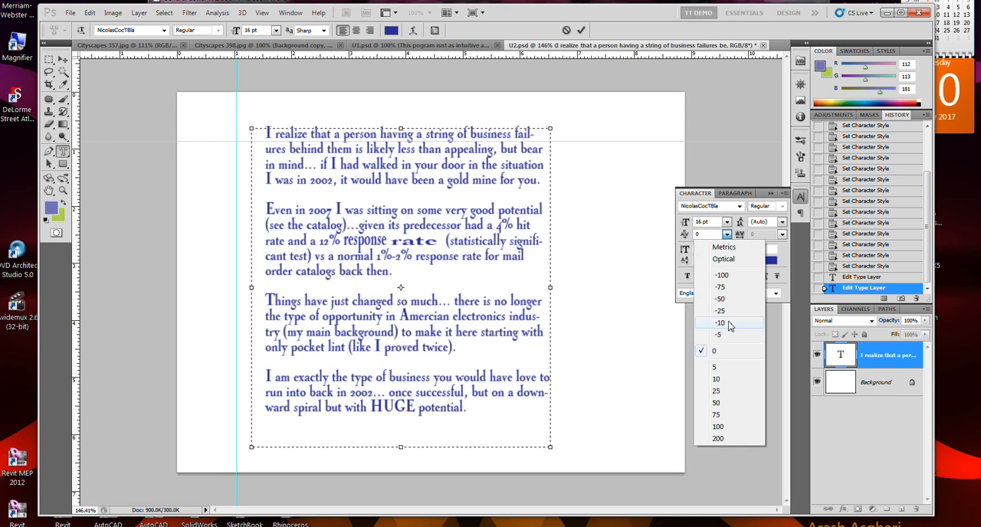
left_click(725, 392)
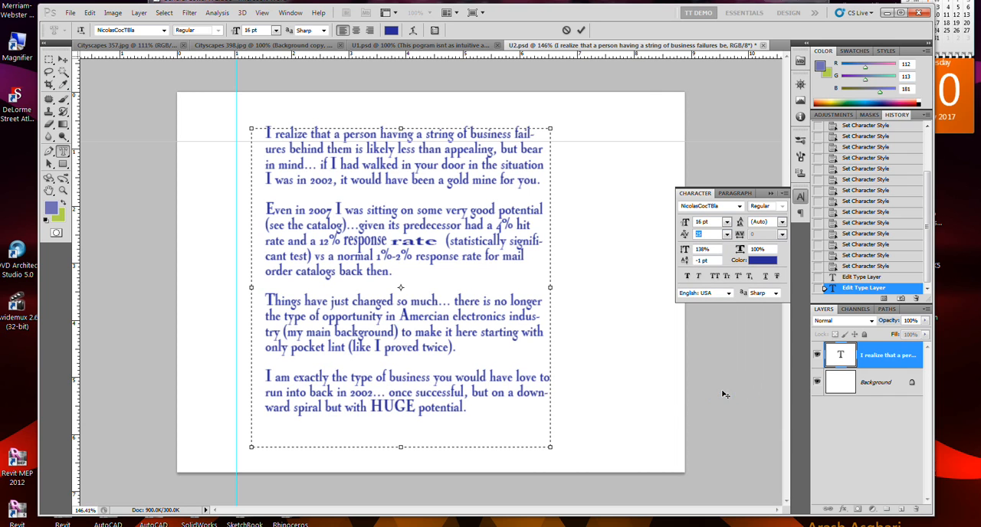
left_click(727, 235)
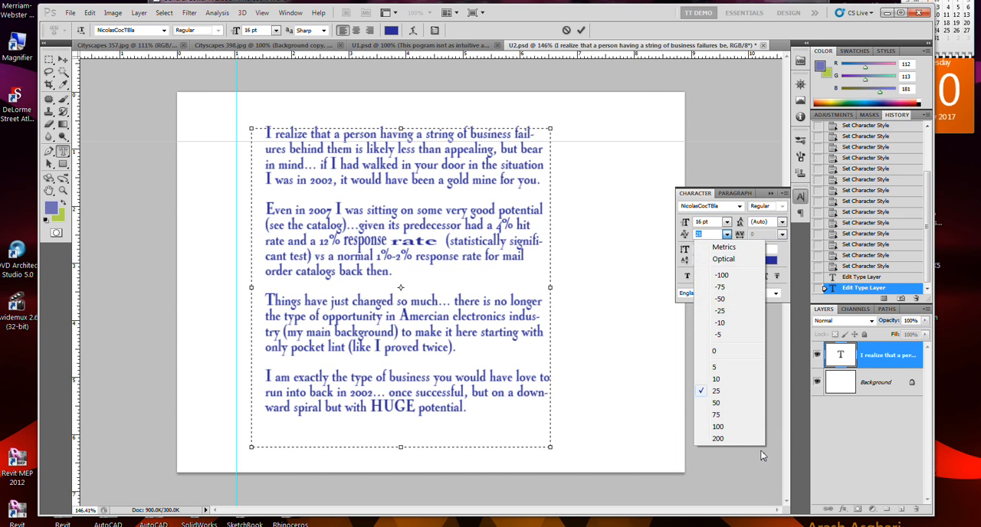
left_click(718, 438)
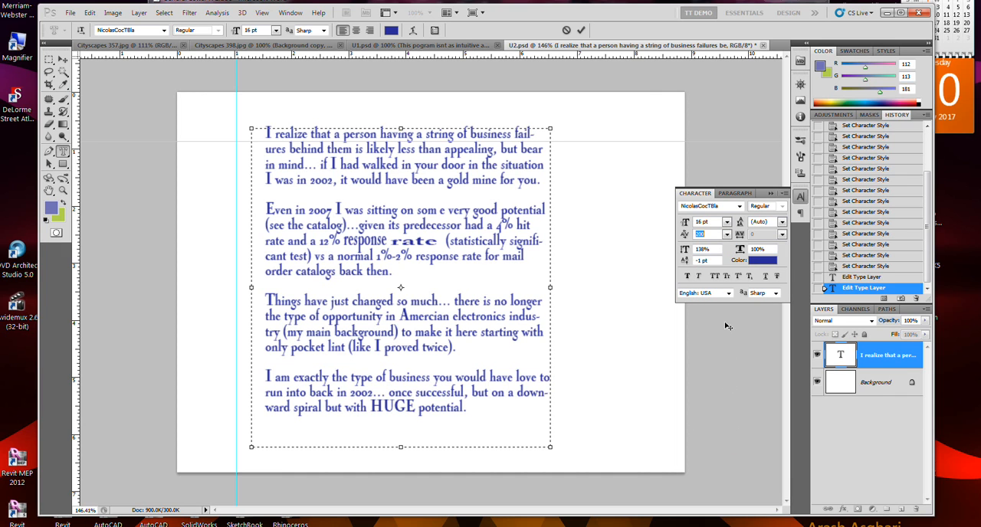
left_click(727, 236)
left_click(731, 249)
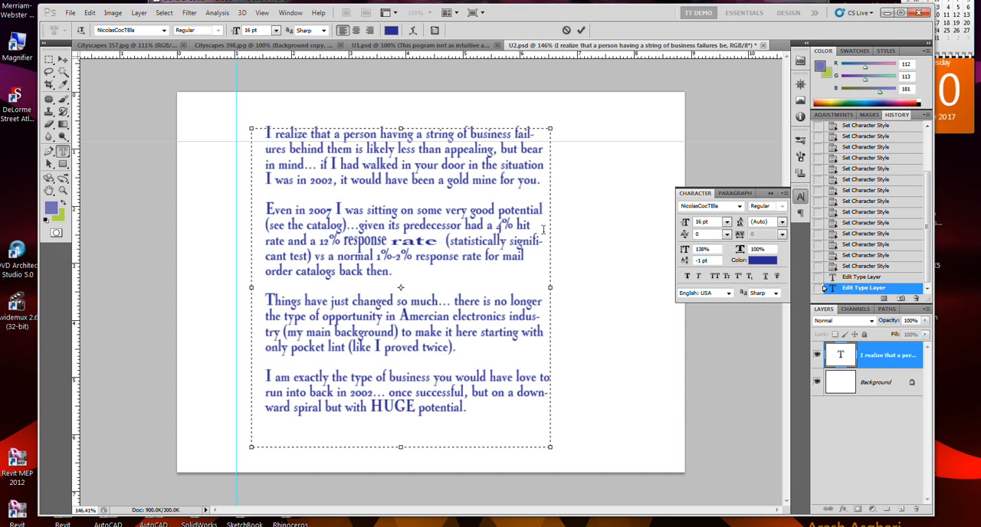
Try a tracking value of 75 on the characters around the widened word "rate" and undo it.
left_click_drag(404, 228, 464, 253)
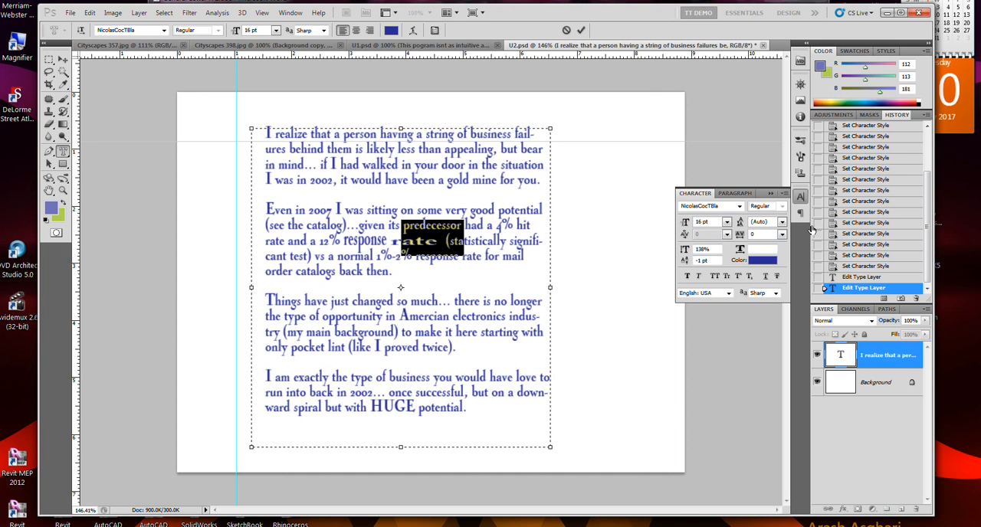
left_click(782, 234)
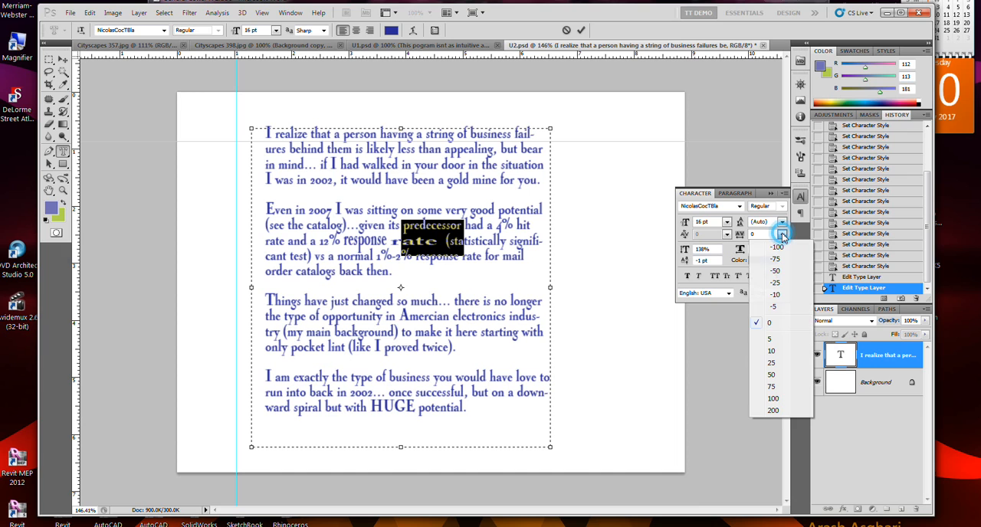
left_click(799, 390)
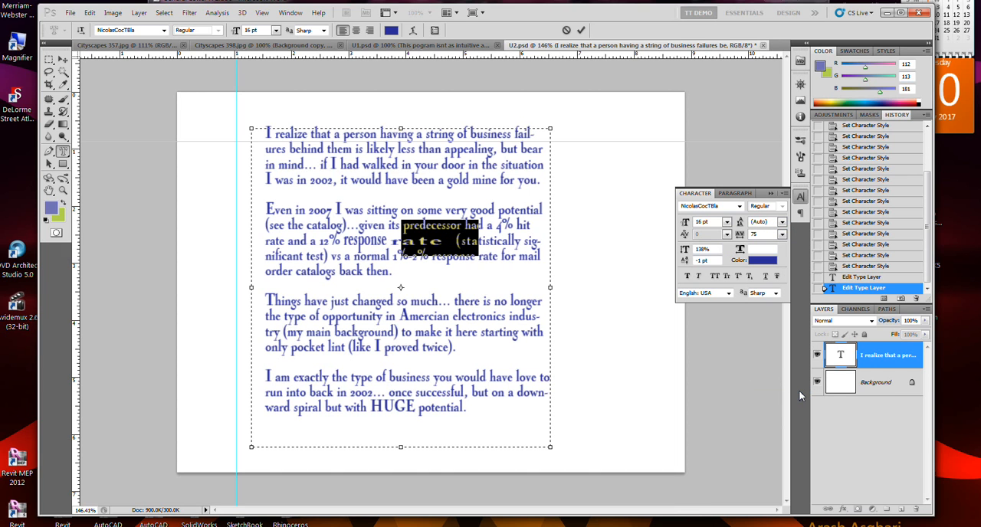
key("ctrl+z")
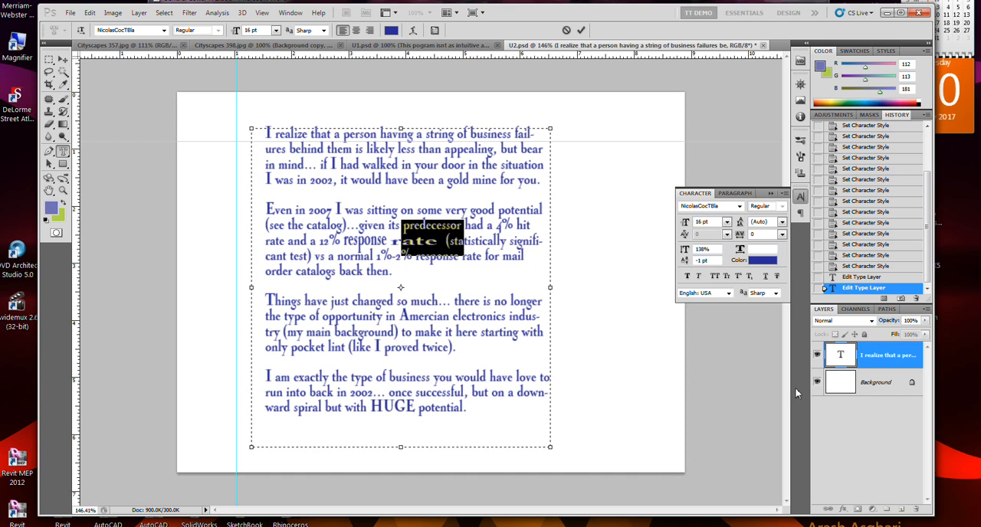
Select the word "predecessor" in the second paragraph and set its tracking to 200.
left_click(388, 230)
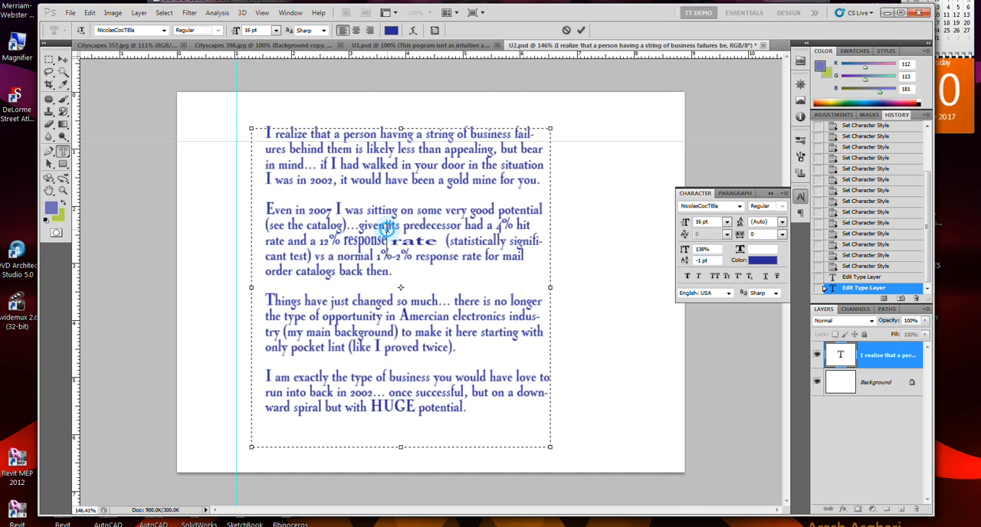
left_click(365, 228)
left_click(328, 221)
left_click(301, 222)
left_click(303, 222)
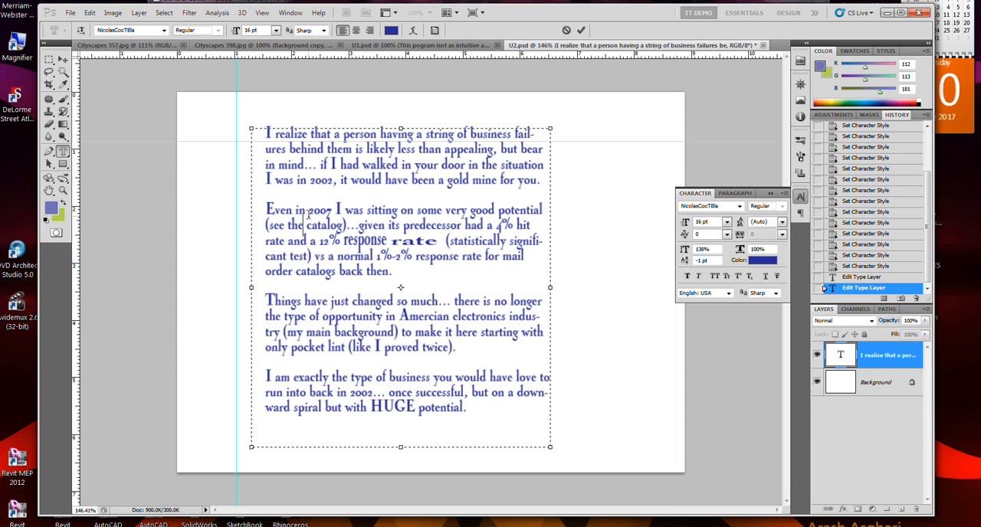
mouse_move(403, 224)
left_mouse_down()
mouse_move(462, 225)
mouse_move(404, 218)
left_mouse_up()
left_click(456, 214)
left_click(783, 235)
left_click(775, 411)
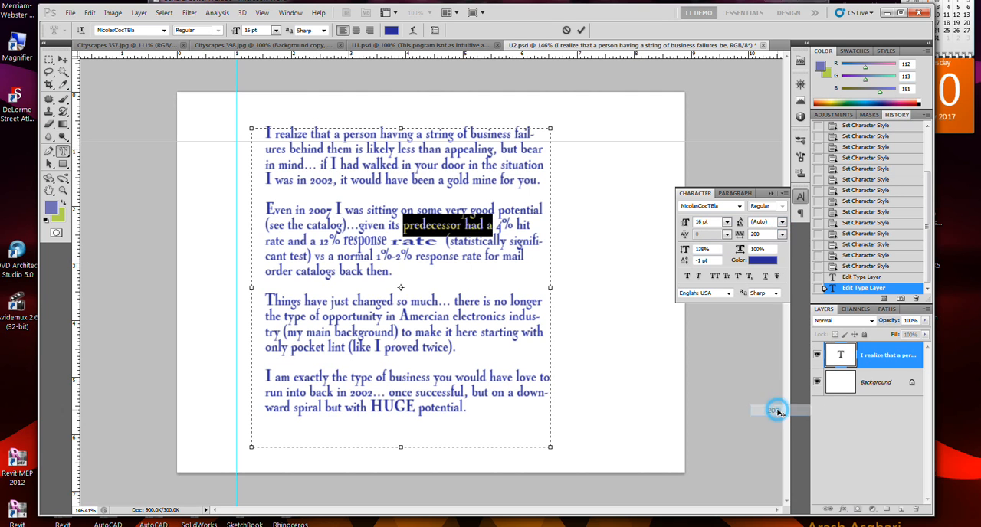
left_click(502, 317)
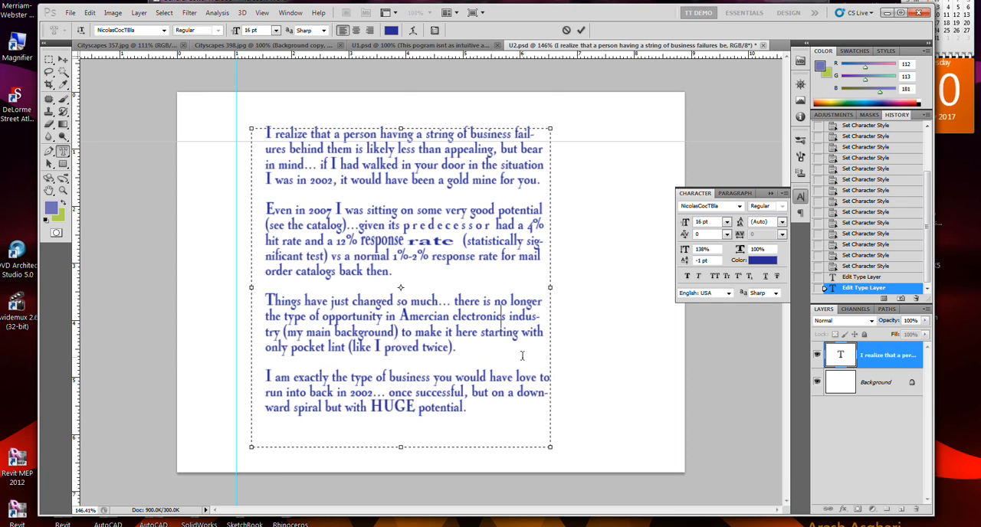
Select the whole third paragraph, try All Caps on it and turn All Caps off again.
left_click(715, 278)
left_click_drag(491, 355, 251, 299)
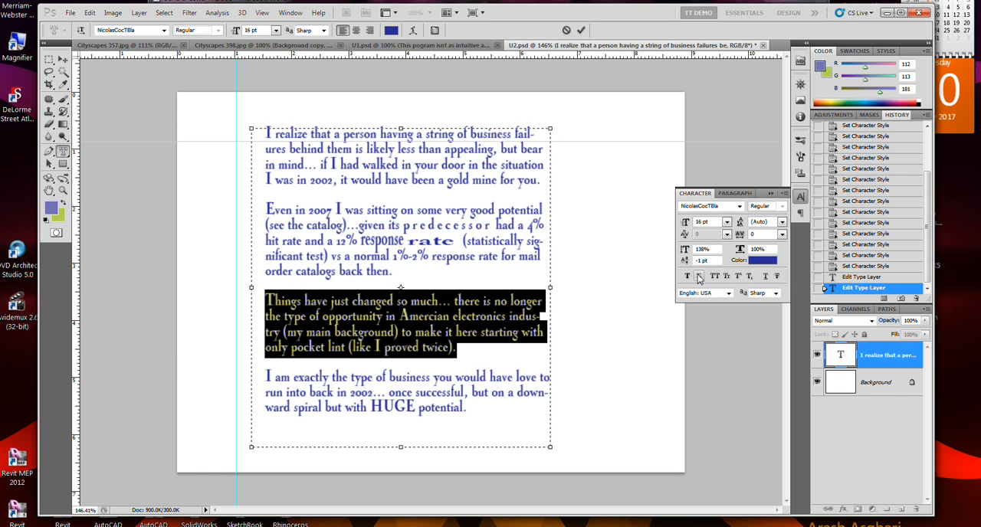
left_click(715, 277)
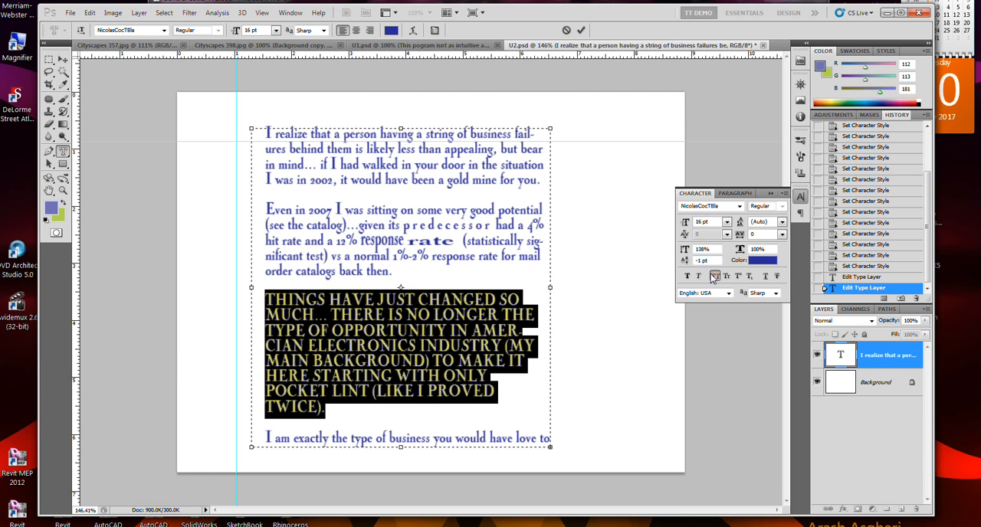
left_click(714, 277)
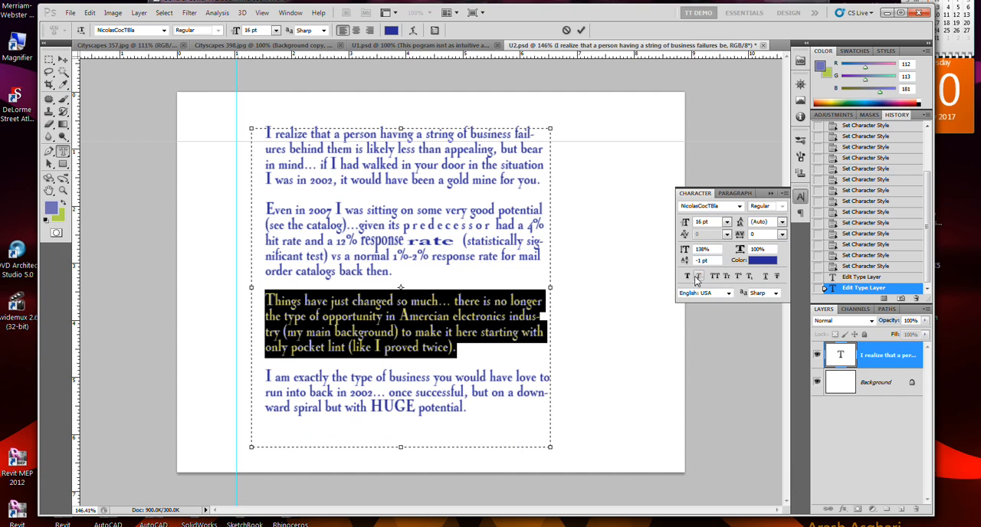
Apply faux italic and faux bold to the third paragraph, and try Small Caps on it.
left_click(698, 276)
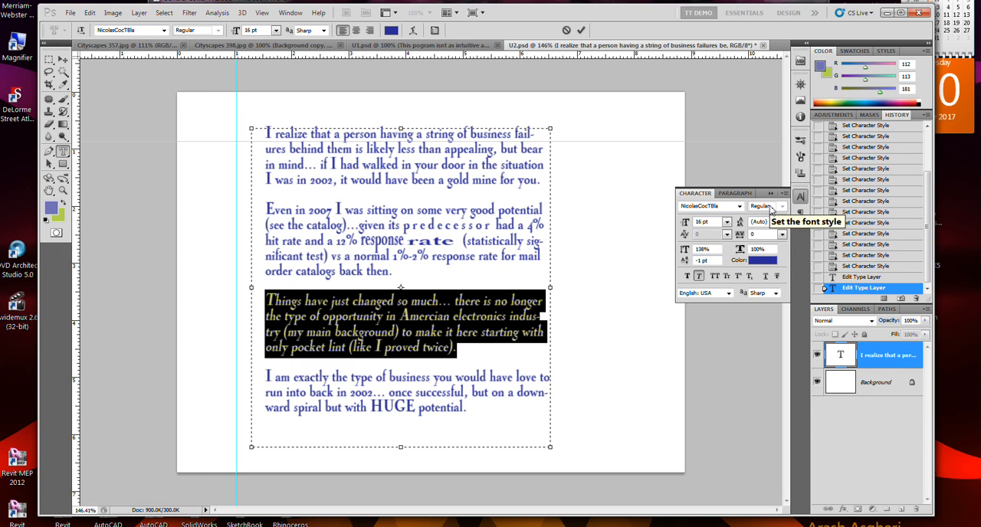
left_click(690, 277)
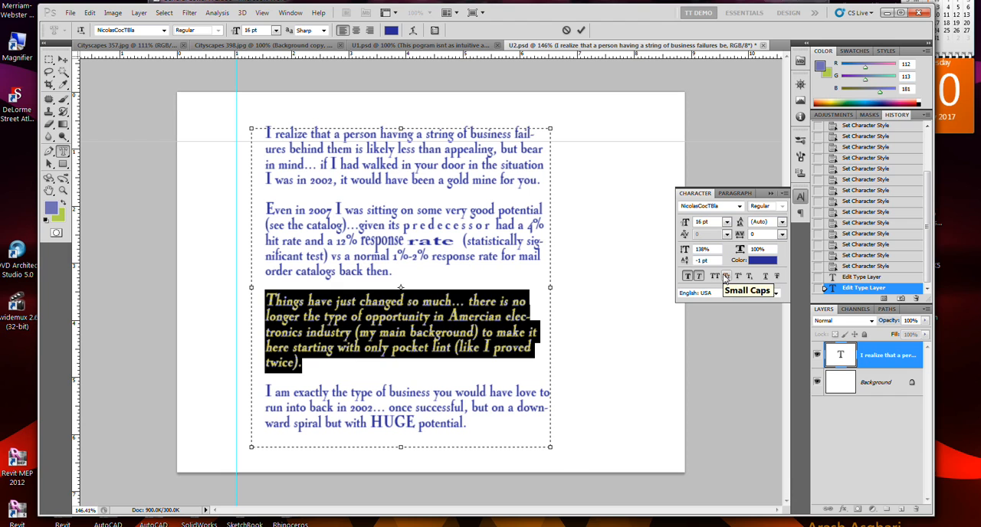
left_click(726, 277)
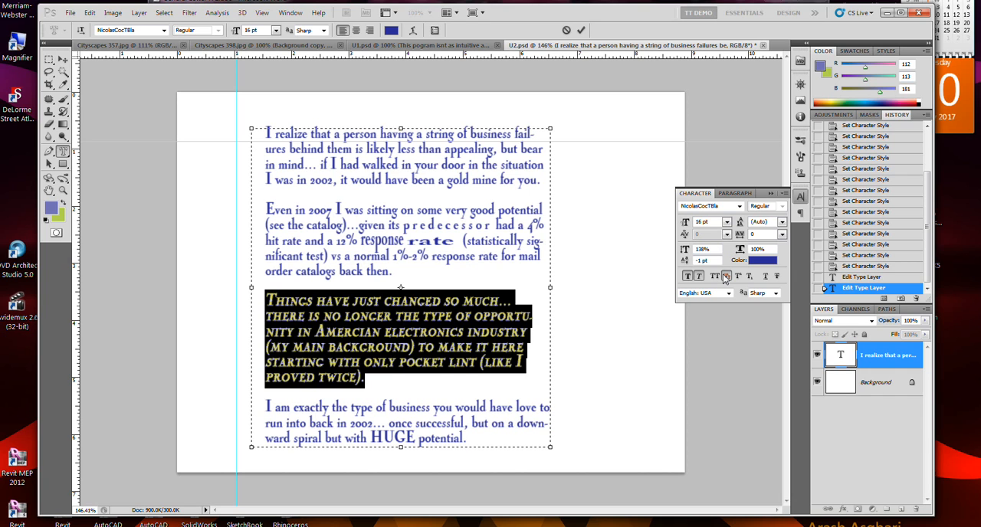
left_click(725, 277)
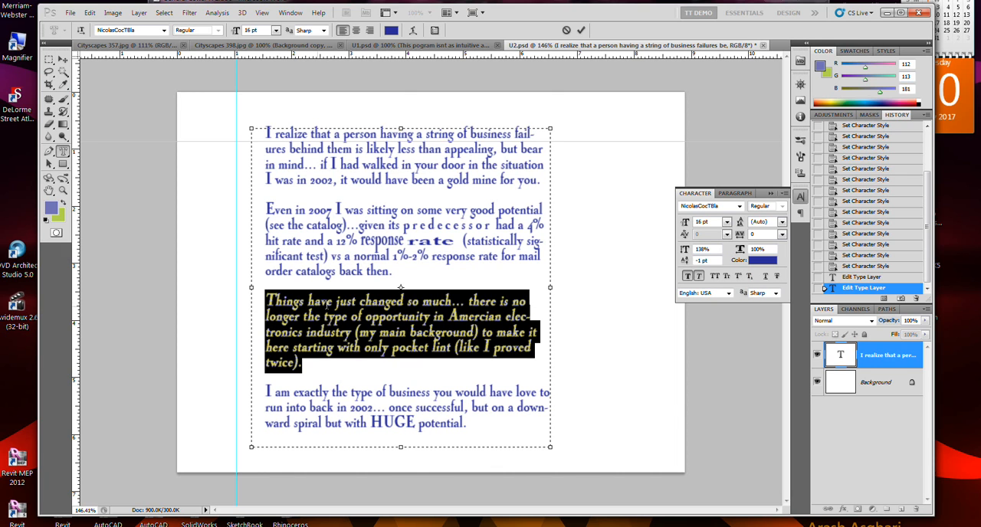
Try Subscript, Underline, Strikethrough and Superscript one after another on the third paragraph, turning each style off again.
left_click(750, 277)
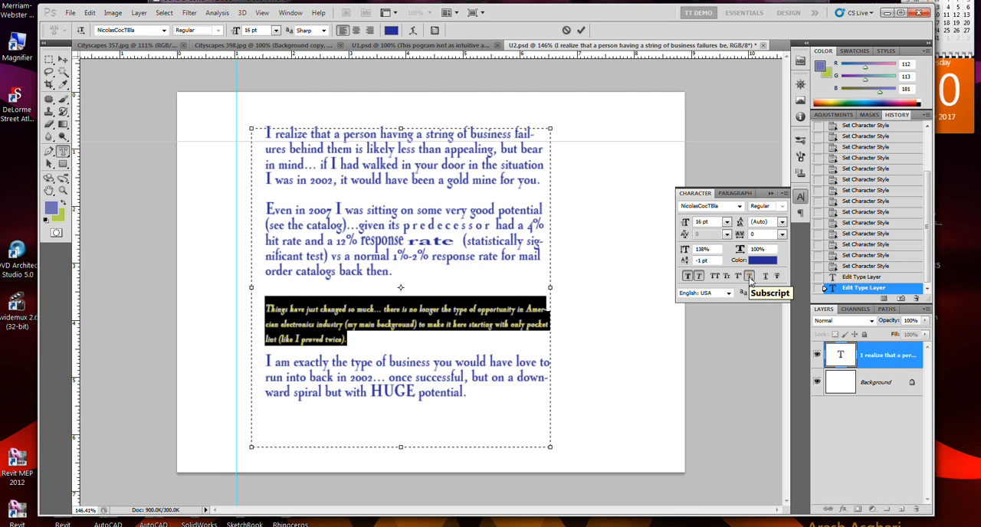
left_click(749, 279)
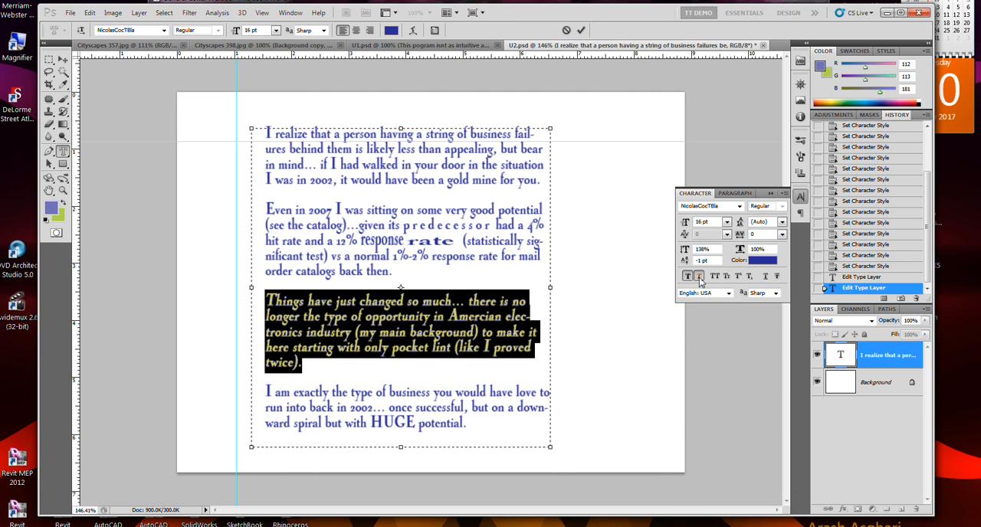
left_click(766, 277)
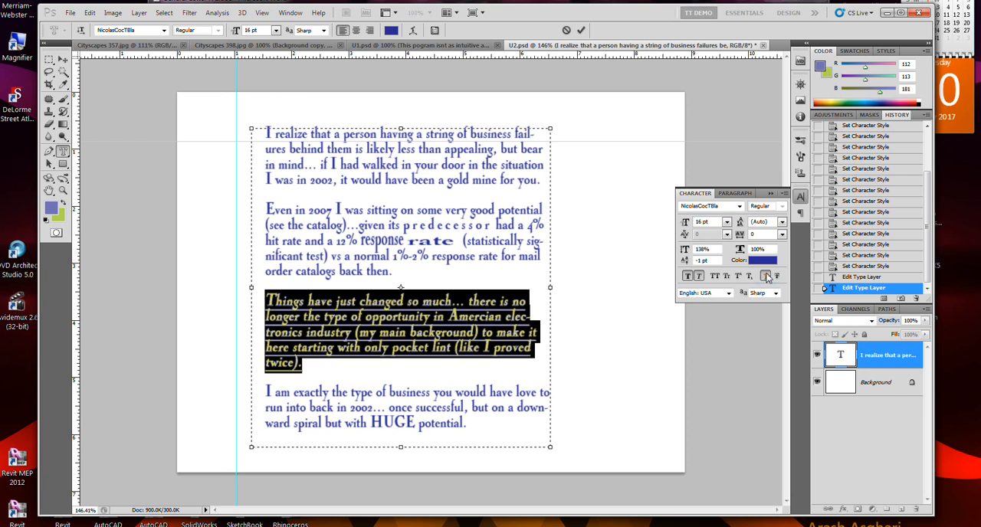
left_click(765, 276)
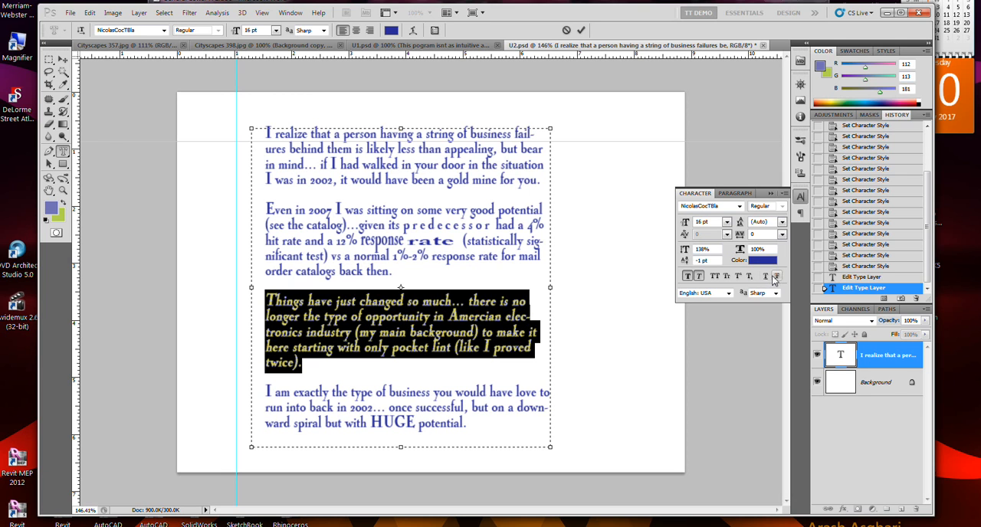
left_click(776, 277)
left_click(776, 277)
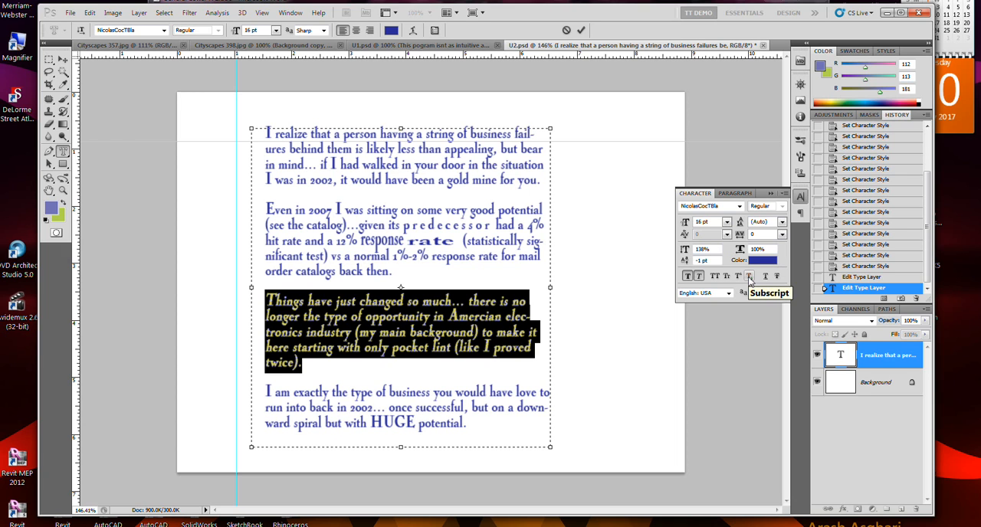
left_click(739, 277)
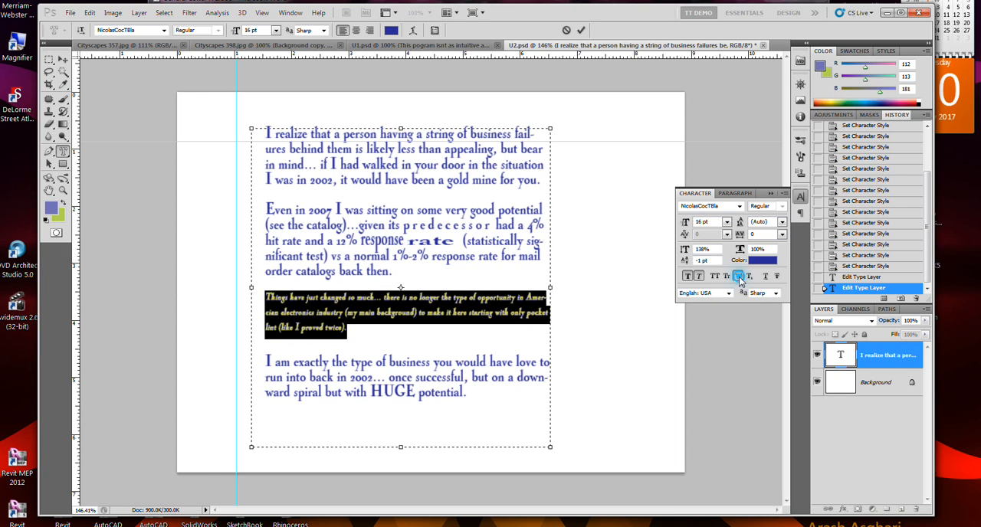
left_click(739, 278)
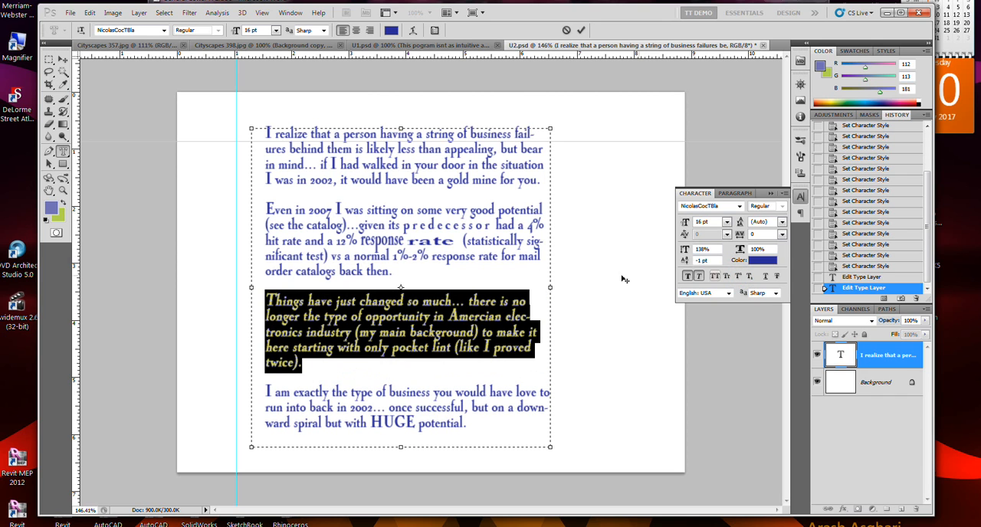
Make the final "e" of "response" in the second paragraph's fourth line a subscript.
left_click(473, 260)
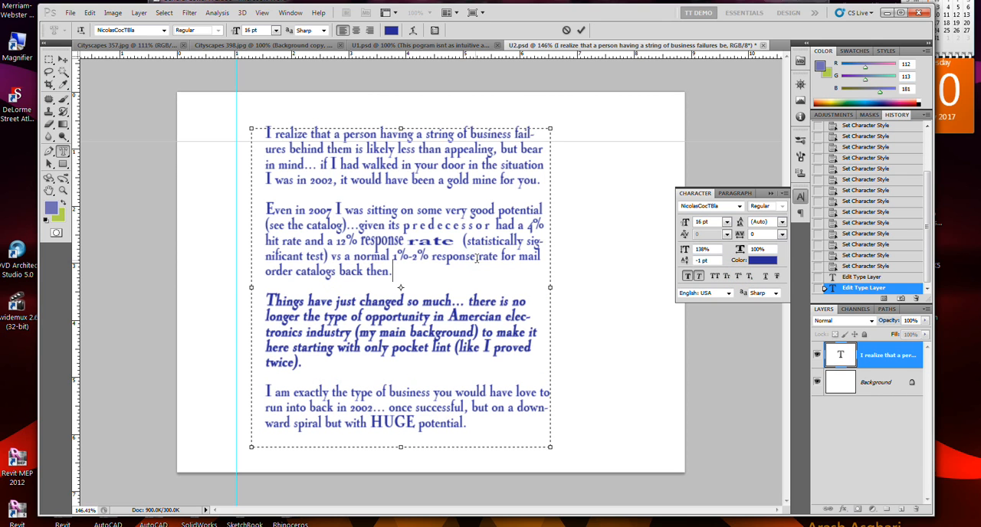
left_click(473, 259)
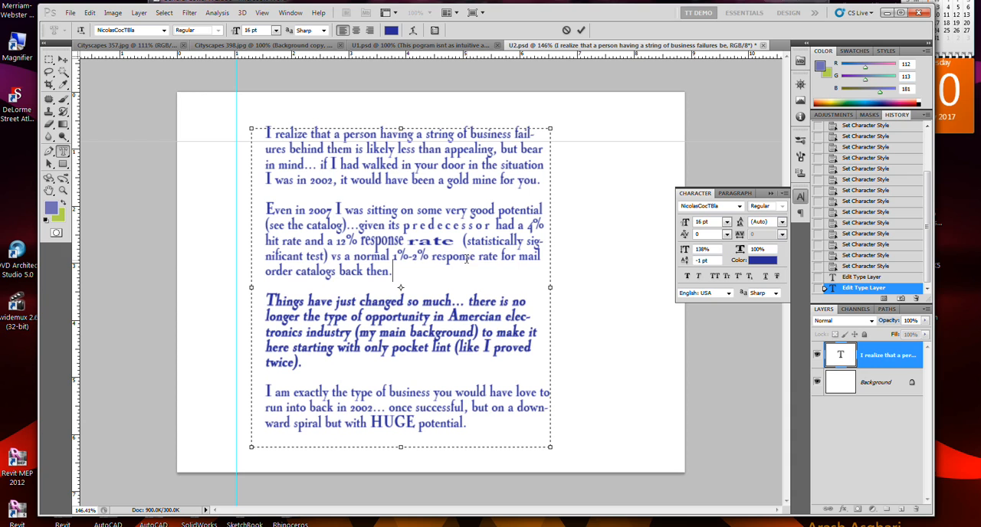
left_click_drag(469, 258, 474, 259)
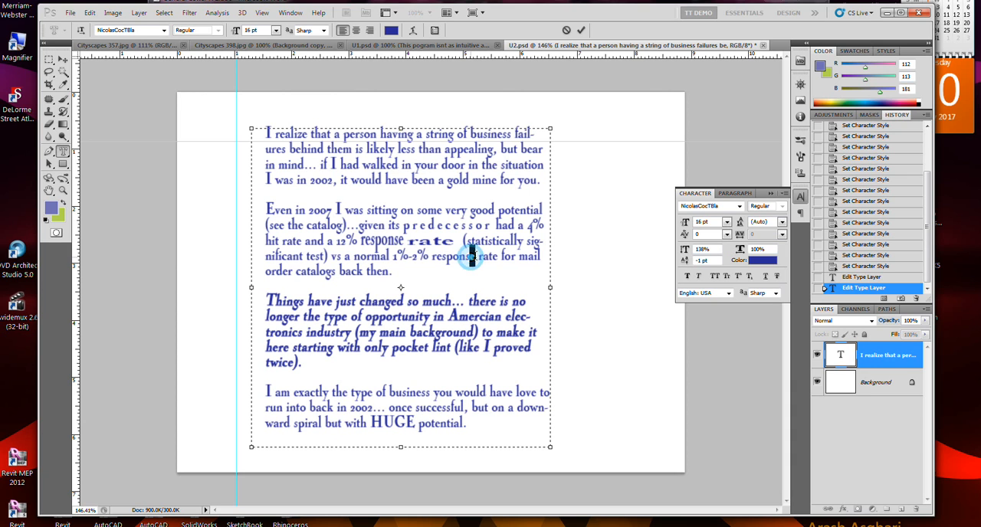
left_click(749, 276)
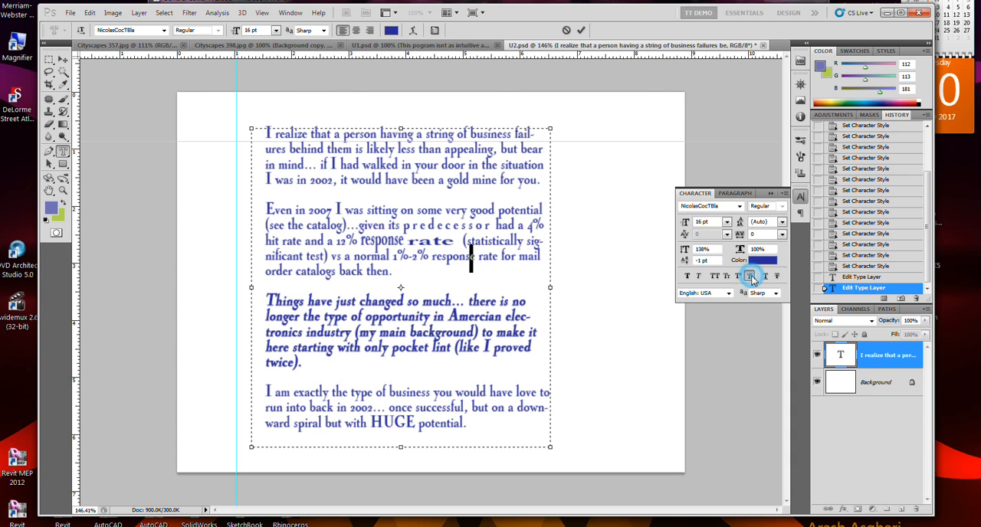
left_click(497, 283)
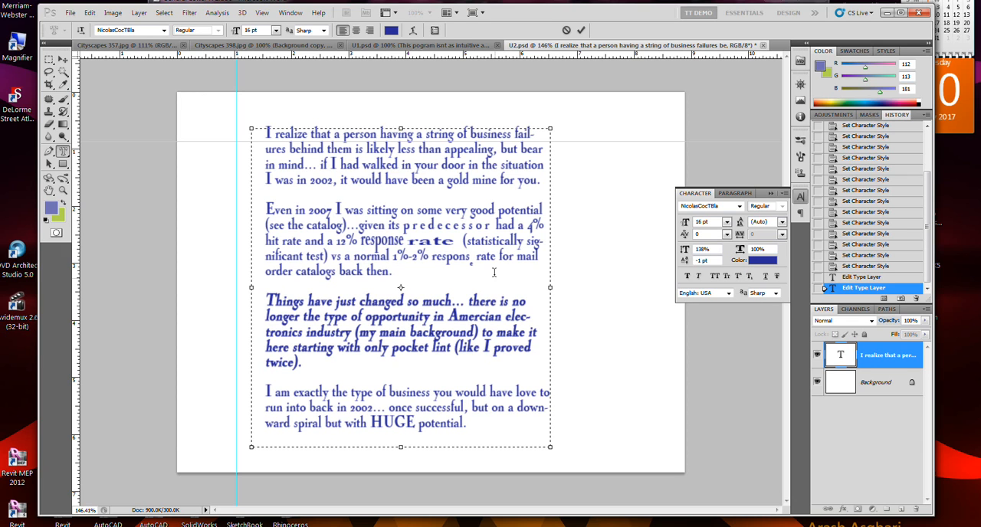
Make the final "e" of "rate" in the second paragraph's fourth line a superscript and commit the text edits.
left_click(492, 262)
left_click_drag(496, 259, 492, 259)
left_click(738, 275)
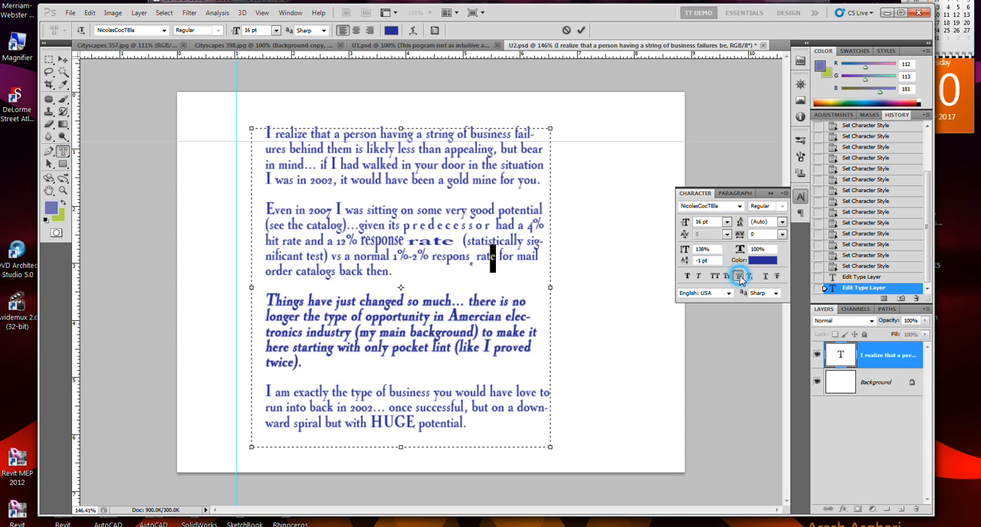
left_click(515, 317)
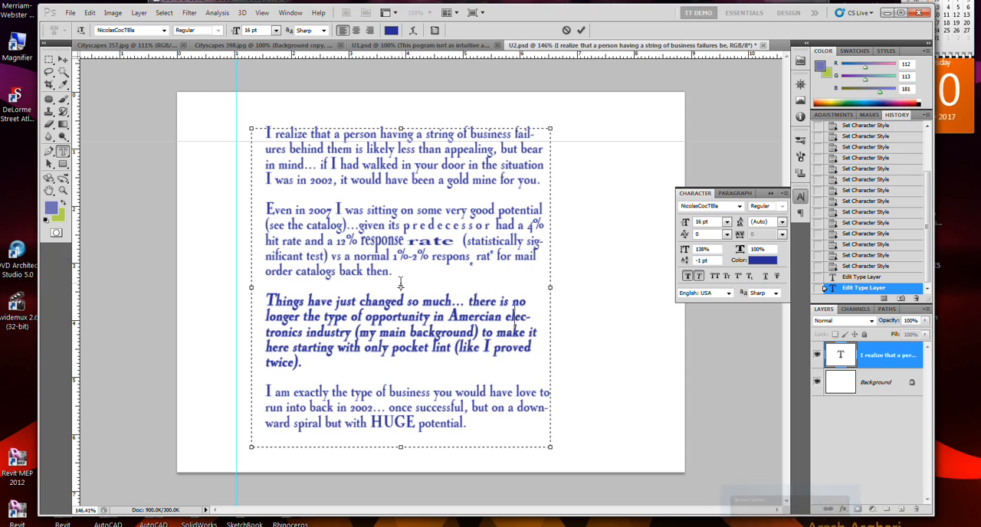
left_click(396, 274)
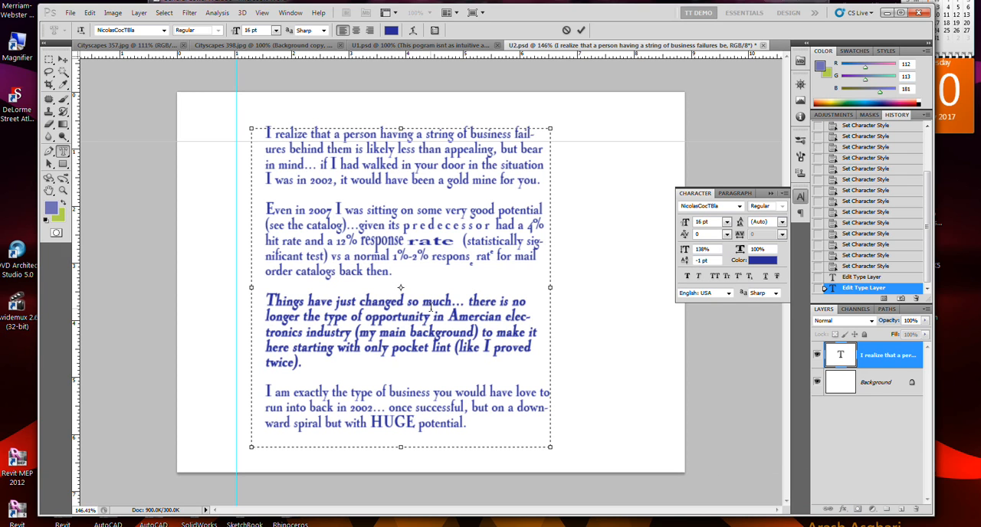
key("ctrl+Return")
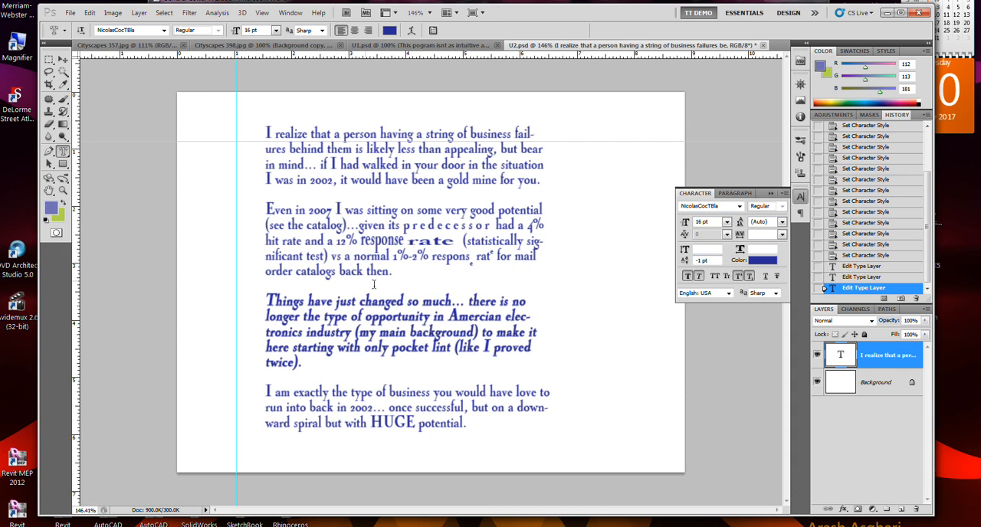
Set the baseline shift of the third paragraph's first line, "Things have just changed so much... there is no", to 8 pt.
left_click_drag(527, 303, 258, 301)
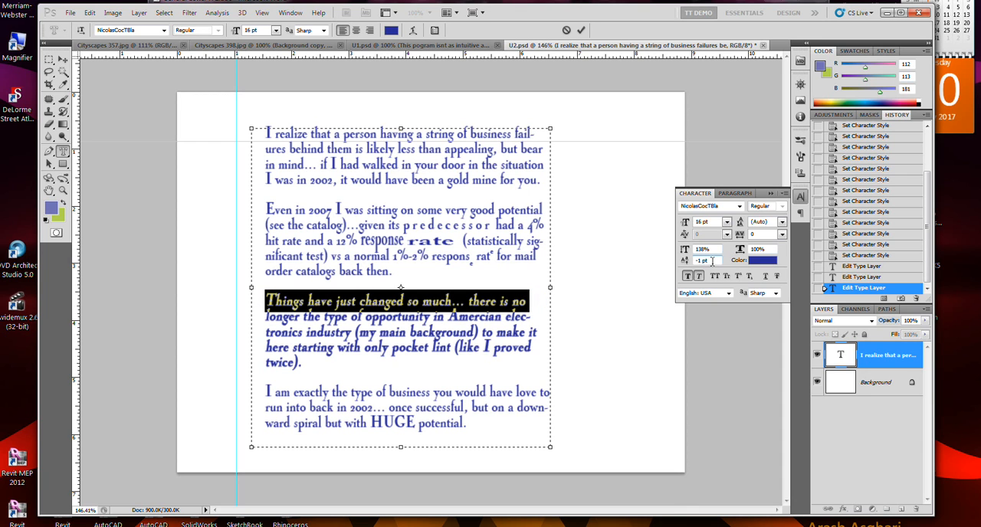
left_click(688, 263)
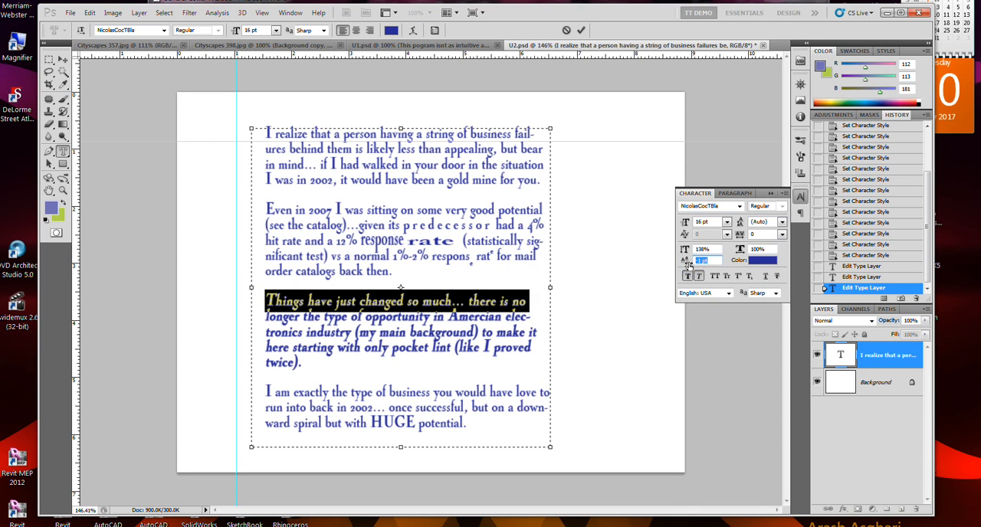
type("13")
key("Return")
key("Down")
key("Down")
key("Down")
key("Down")
key("Down")
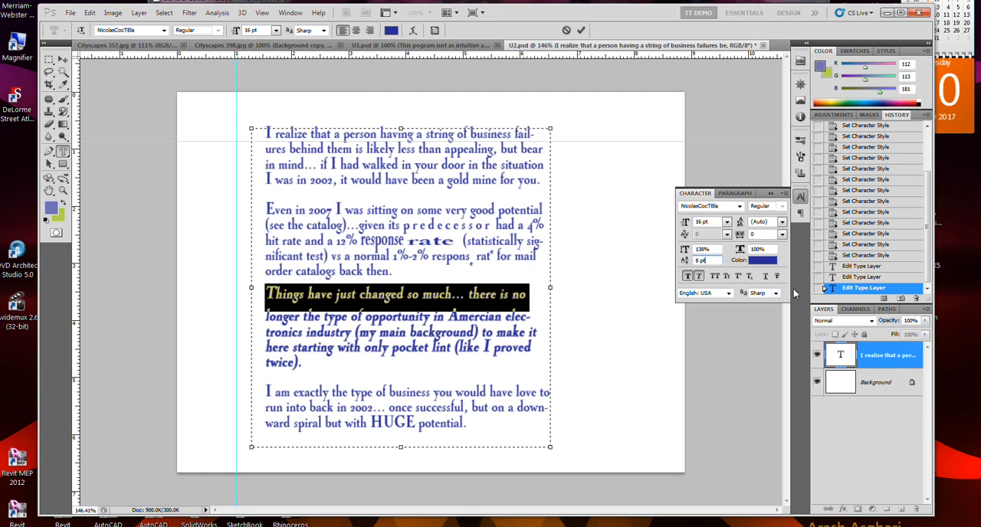
left_click(484, 347)
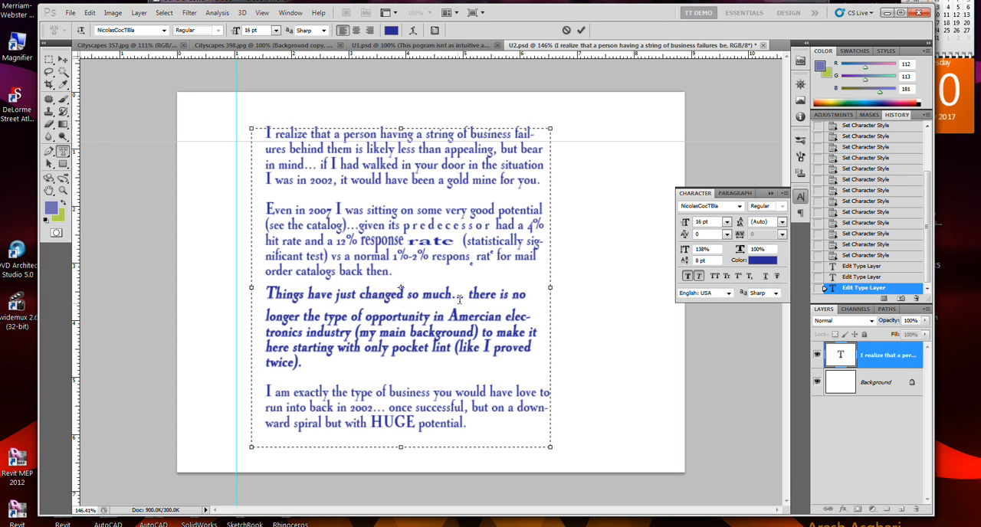